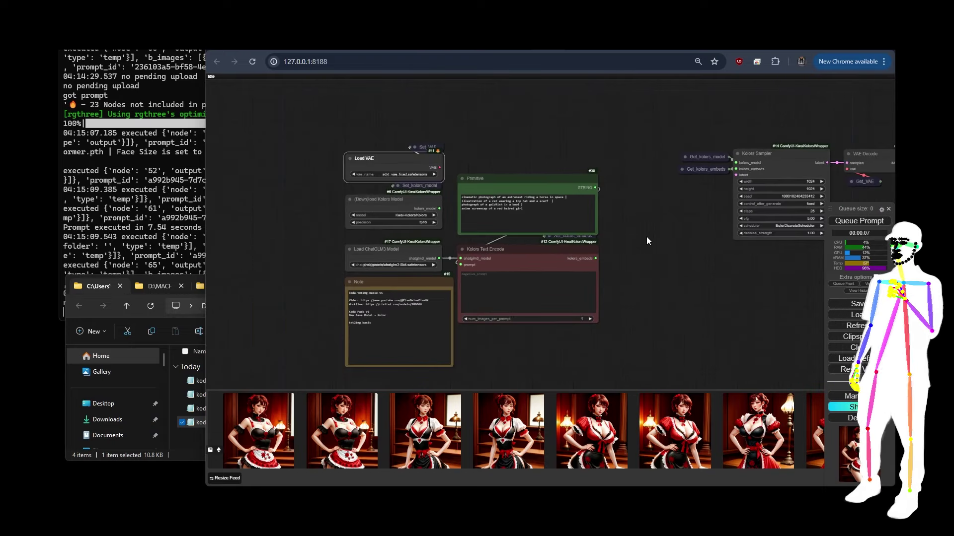
- Check the four pipe-separated prompts in the Primitive node and queue the Kolors workflow for generation
{"action": "left_click_drag", "start_coordinate": [646, 236], "coordinate": [565, 236]}
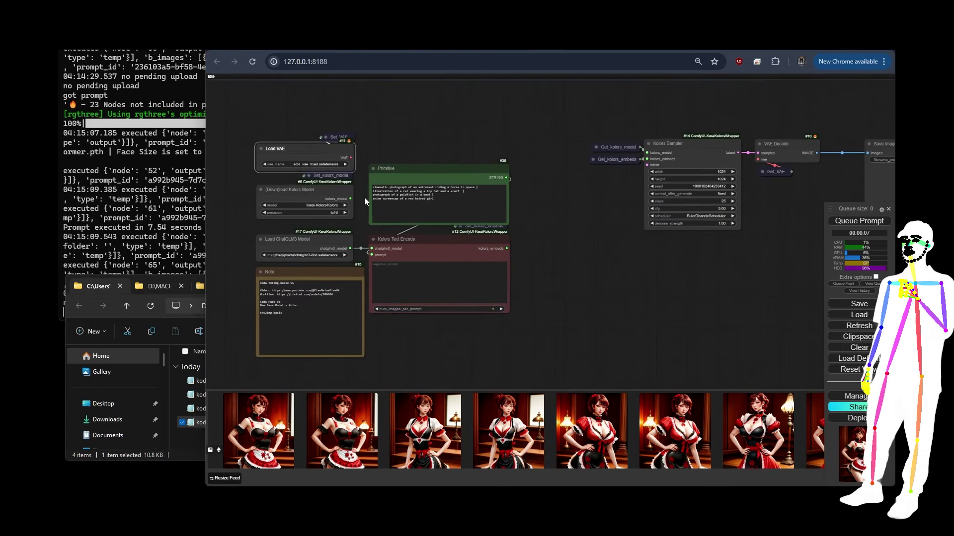
{"action": "scroll", "coordinate": [365, 201], "scroll_direction": "up", "scroll_amount": 8}
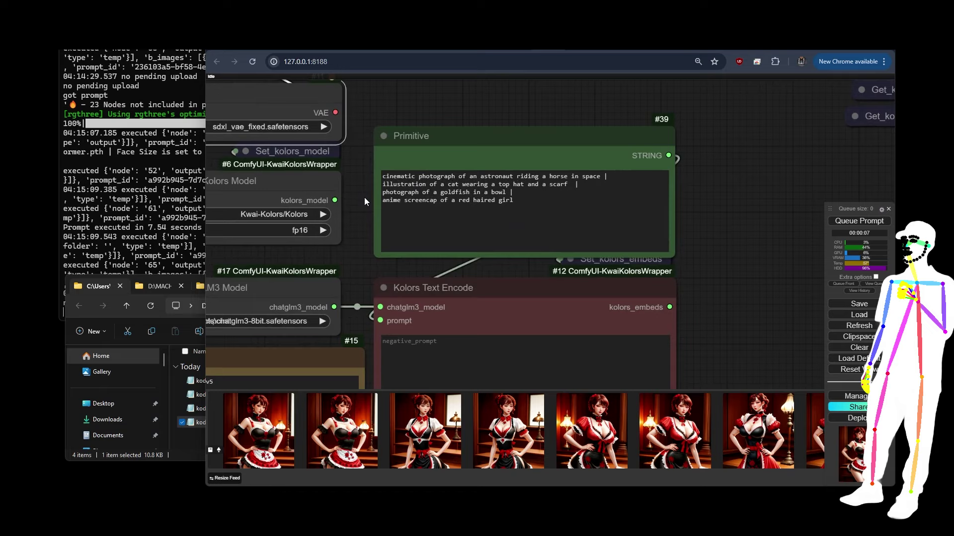
{"action": "left_click", "coordinate": [607, 173]}
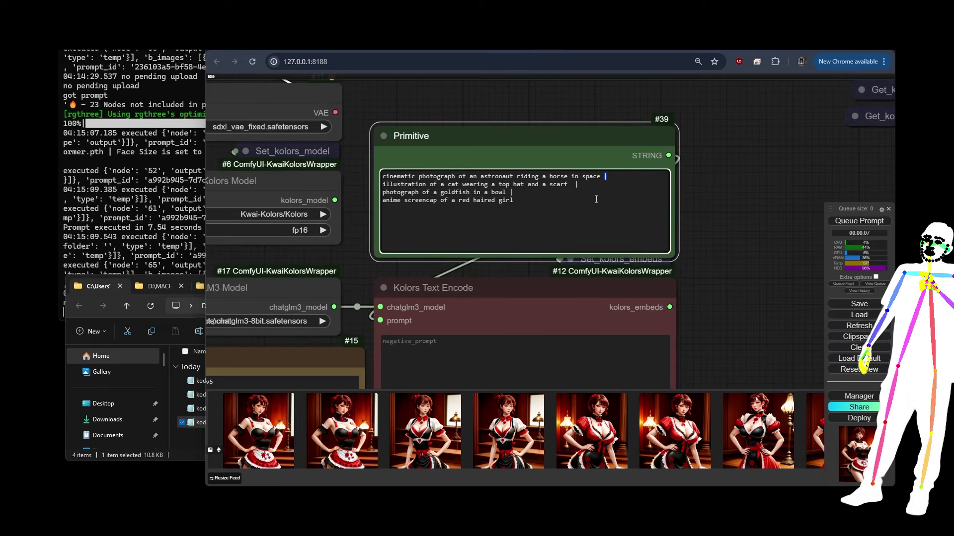
{"action": "scroll", "coordinate": [713, 258], "scroll_direction": "down", "scroll_amount": 5}
{"action": "scroll", "coordinate": [714, 258], "scroll_direction": "right", "scroll_amount": 5}
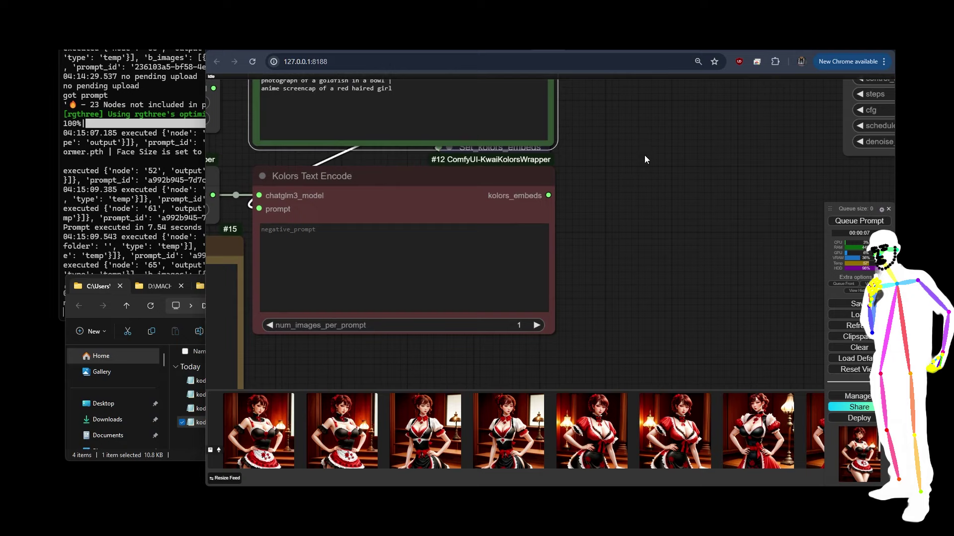
{"action": "left_click_drag", "start_coordinate": [645, 155], "coordinate": [678, 266]}
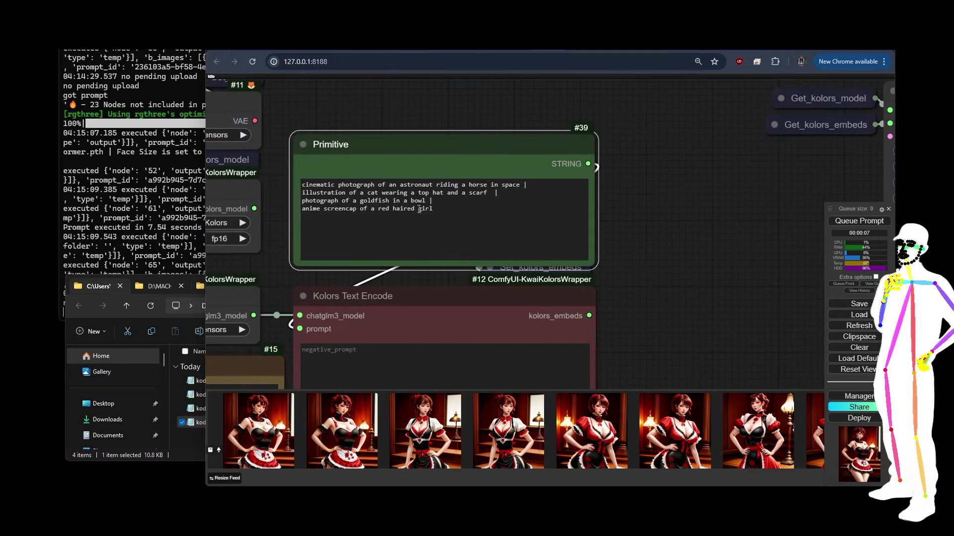
{"action": "scroll", "coordinate": [359, 108], "scroll_direction": "down", "scroll_amount": 3}
{"action": "scroll", "coordinate": [359, 109], "scroll_direction": "down", "scroll_amount": 3}
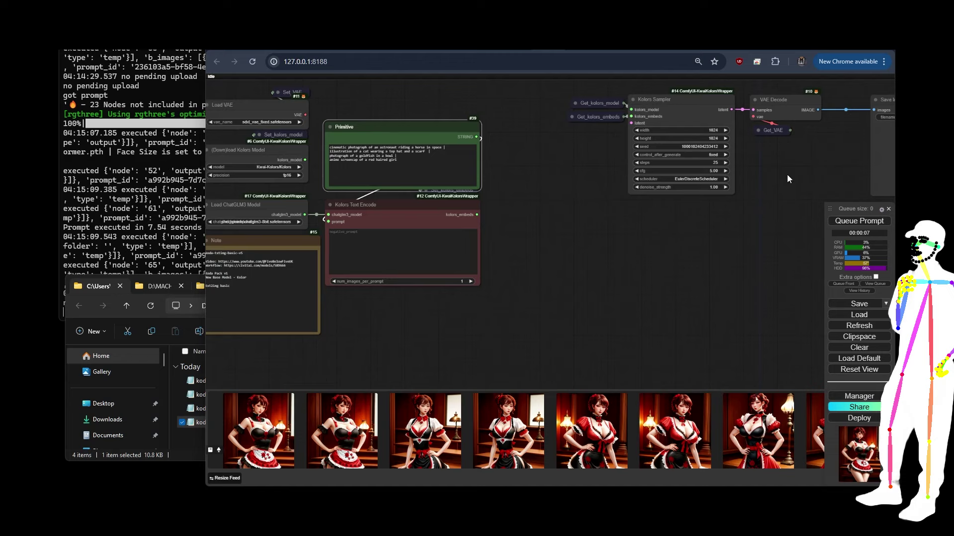
{"action": "left_click", "coordinate": [850, 221]}
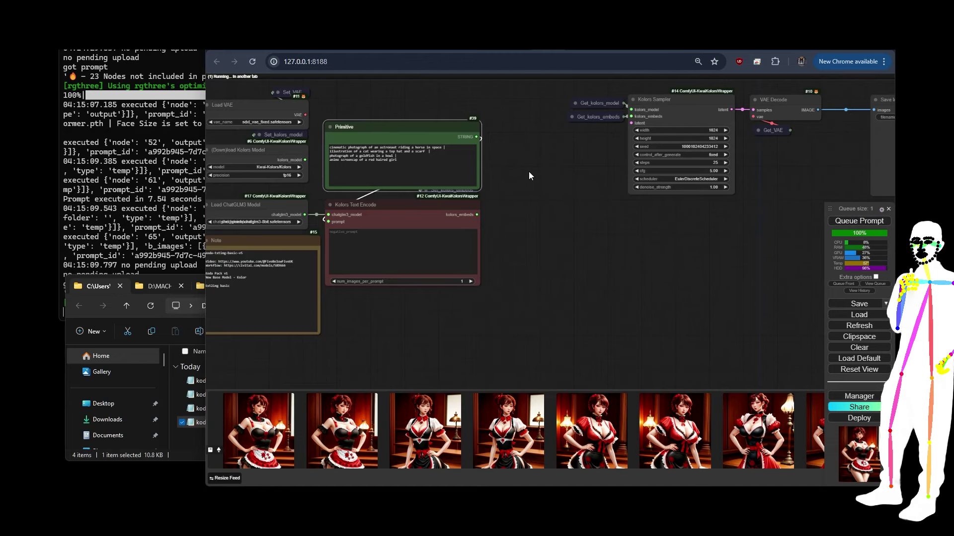
- Review the Primitive node's prompt lines and their pipe separators alongside the connected Kolors nodes during the run
{"action": "scroll", "coordinate": [341, 105], "scroll_direction": "up", "scroll_amount": 5}
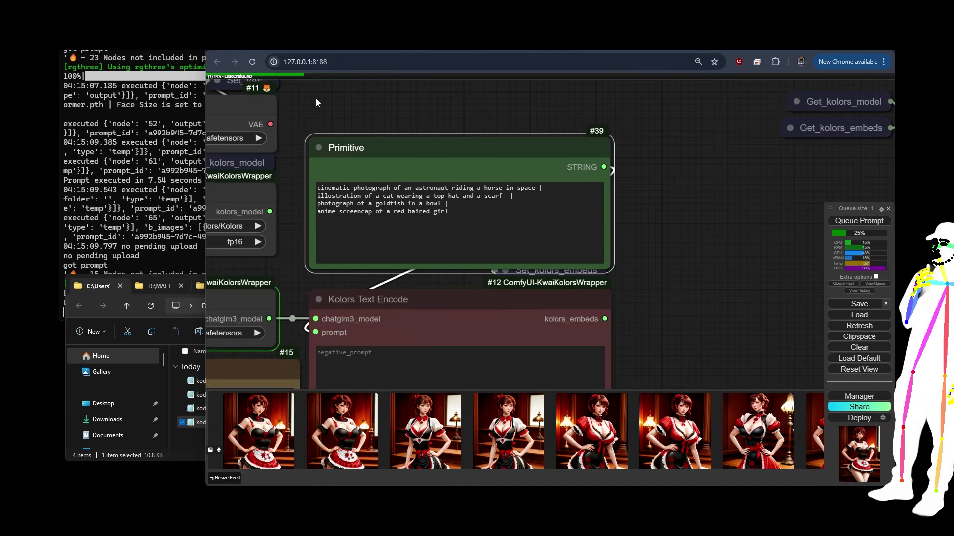
{"action": "scroll", "coordinate": [315, 97], "scroll_direction": "down", "scroll_amount": 5}
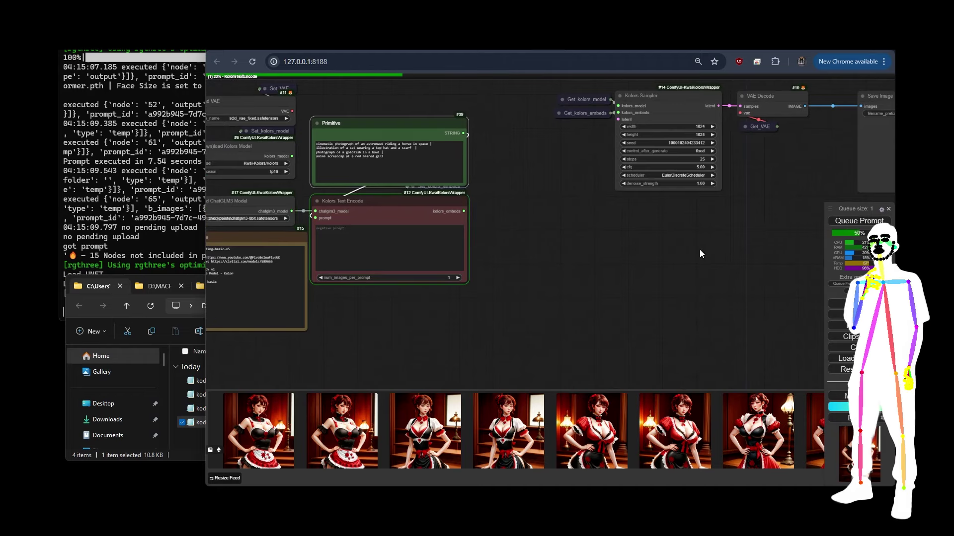
{"action": "left_click_drag", "start_coordinate": [733, 176], "coordinate": [513, 237]}
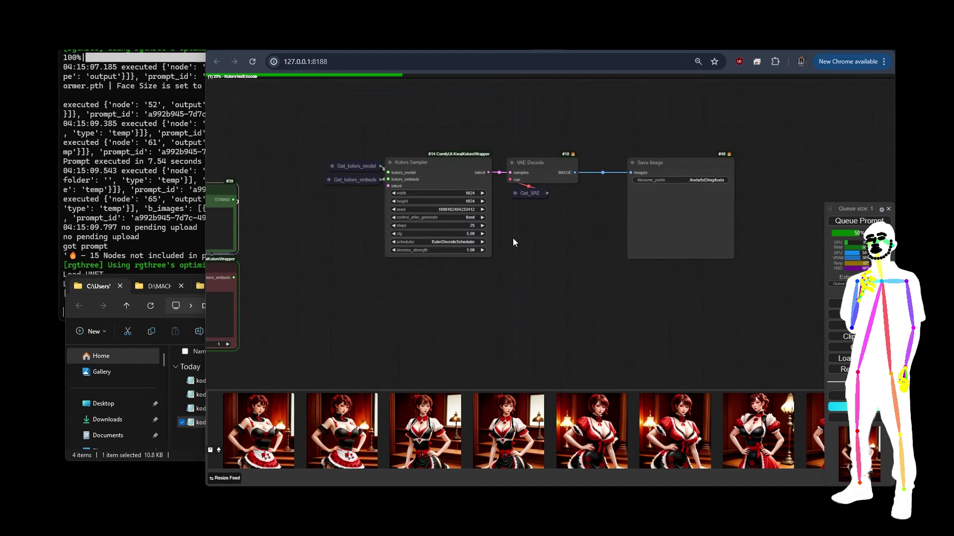
{"action": "left_click_drag", "start_coordinate": [563, 258], "coordinate": [585, 260]}
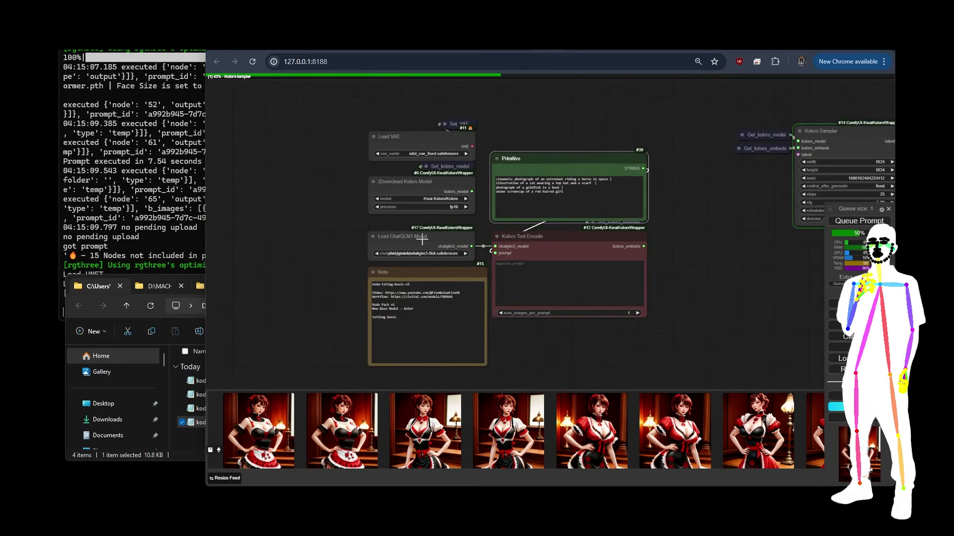
{"action": "scroll", "coordinate": [363, 207], "scroll_direction": "right", "scroll_amount": 5}
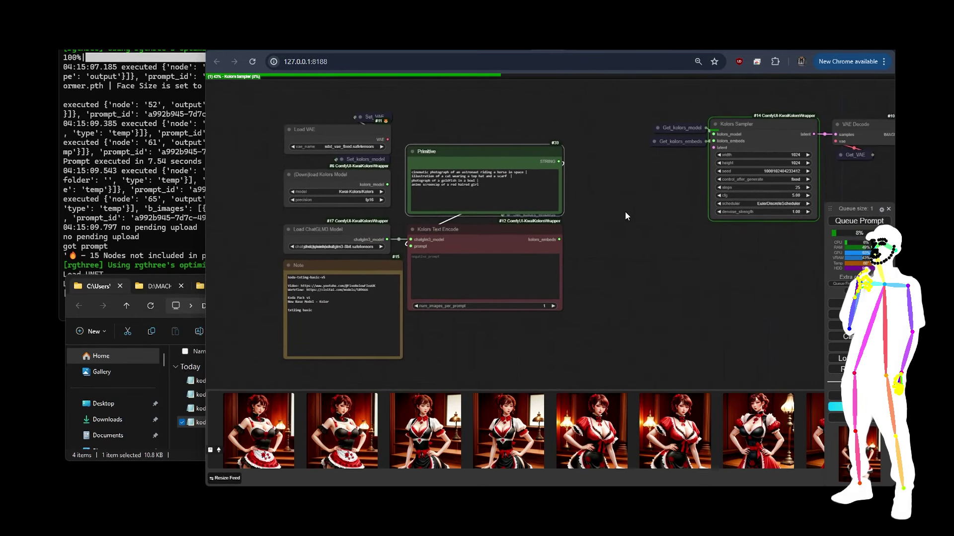
{"action": "scroll", "coordinate": [571, 217], "scroll_direction": "right", "scroll_amount": 3}
{"action": "scroll", "coordinate": [597, 255], "scroll_direction": "up", "scroll_amount": 4}
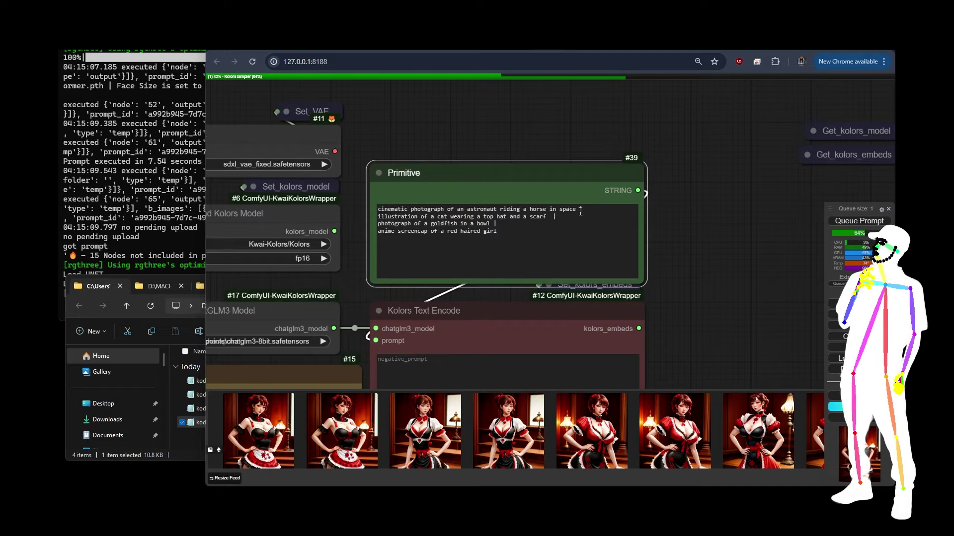
- Follow the run from the Kolors Sampler through VAE Decode and examine the generated images in the Save Image node
{"action": "left_click_drag", "start_coordinate": [669, 224], "coordinate": [223, 210]}
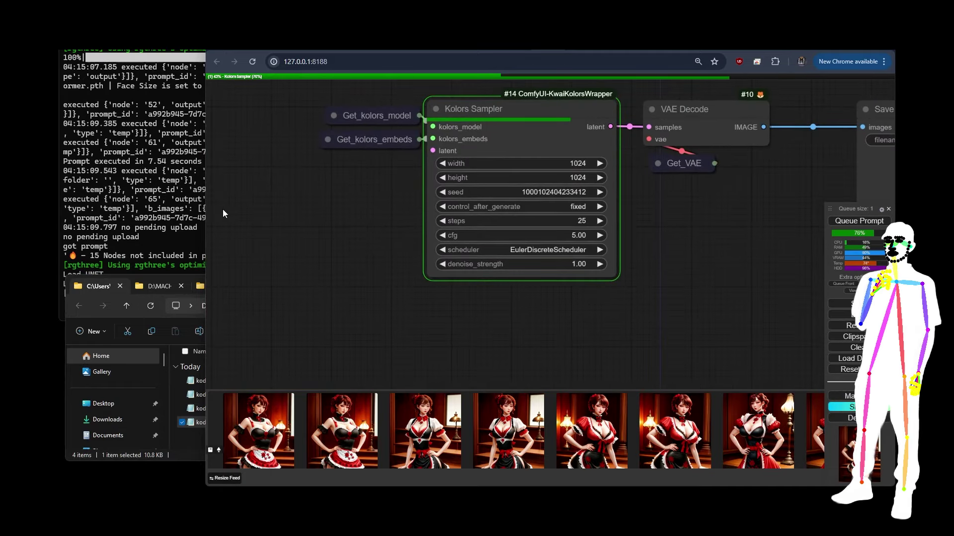
{"action": "left_click_drag", "start_coordinate": [728, 254], "coordinate": [563, 300]}
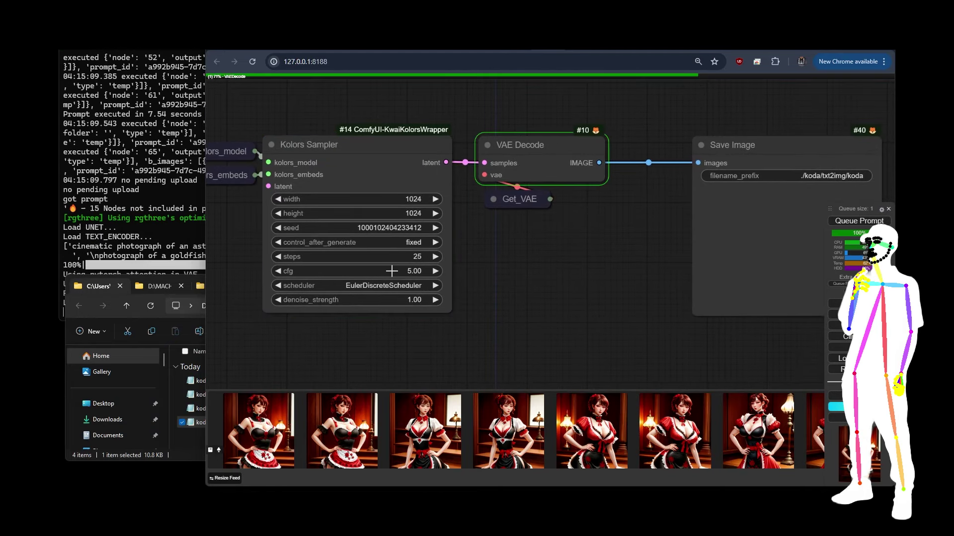
{"action": "left_click_drag", "start_coordinate": [583, 280], "coordinate": [476, 278]}
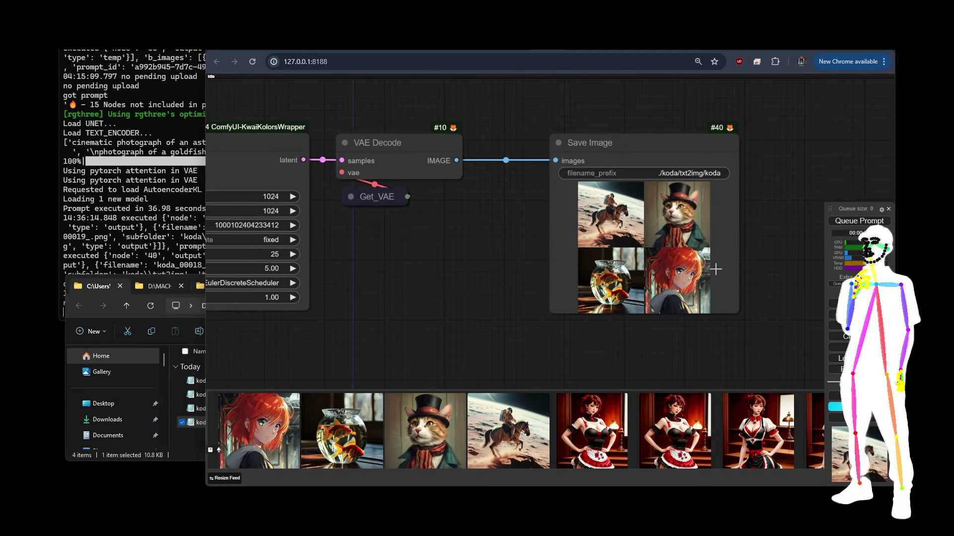
{"action": "scroll", "coordinate": [715, 269], "scroll_direction": "up", "scroll_amount": 6}
{"action": "scroll", "coordinate": [716, 270], "scroll_direction": "up", "scroll_amount": 1}
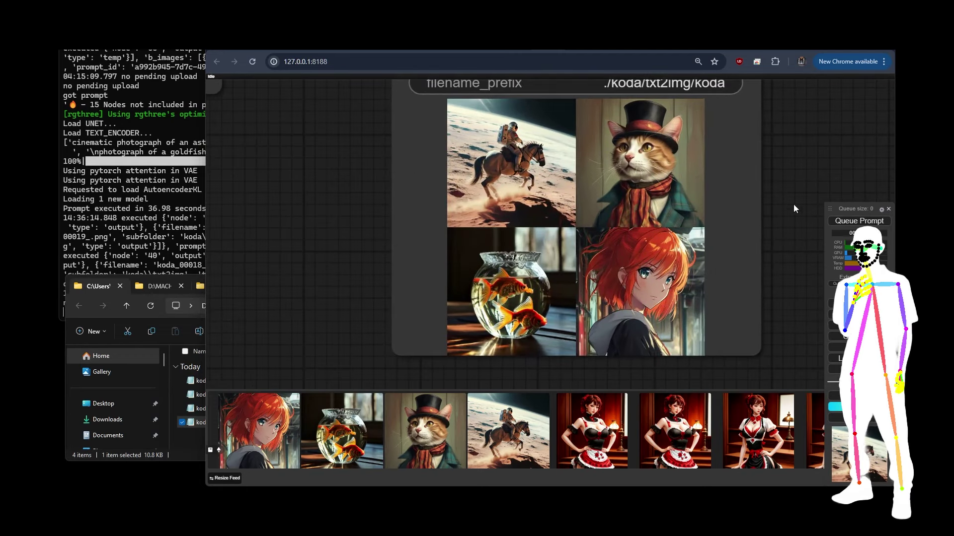
{"action": "scroll", "coordinate": [801, 186], "scroll_direction": "down", "scroll_amount": 10}
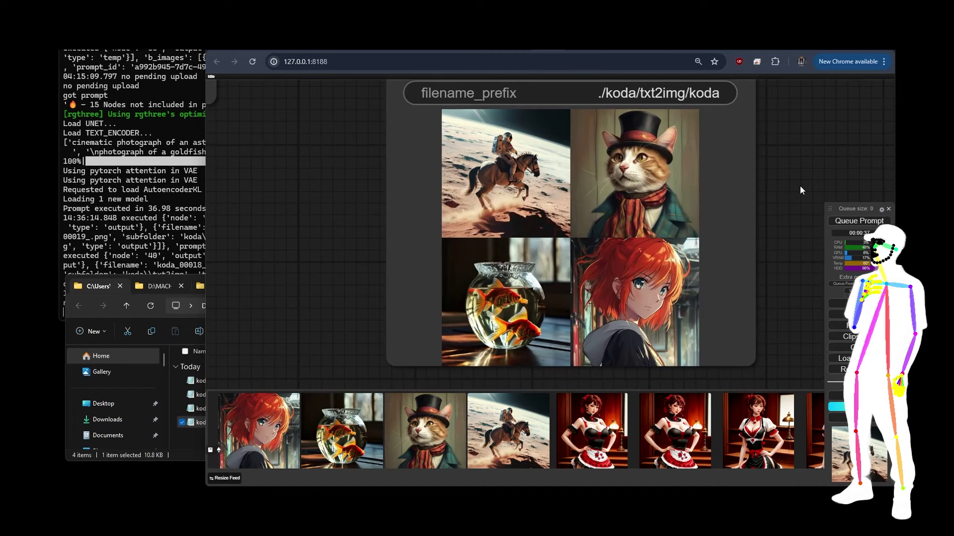
- Set the Kolors Sampler's control_after_generate to randomize and queue the workflow again
{"action": "scroll", "coordinate": [574, 194], "scroll_direction": "up", "scroll_amount": 7}
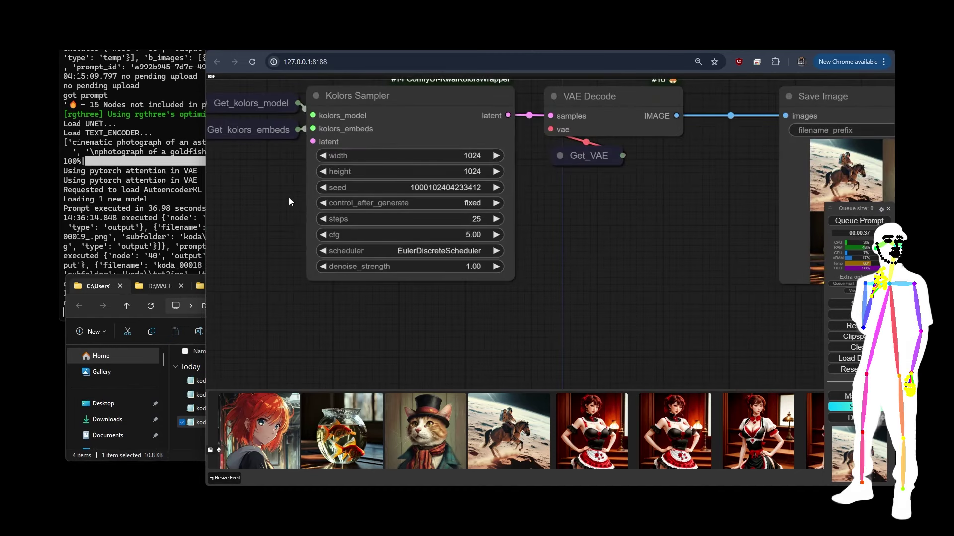
{"action": "left_click", "coordinate": [319, 203]}
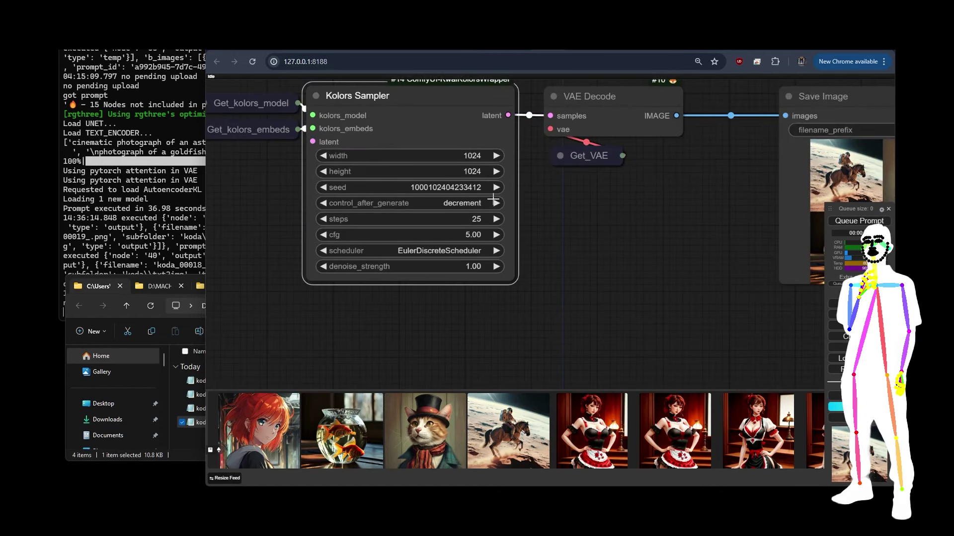
{"action": "scroll", "coordinate": [229, 203], "scroll_direction": "down", "scroll_amount": 1}
{"action": "scroll", "coordinate": [229, 203], "scroll_direction": "down", "scroll_amount": 3}
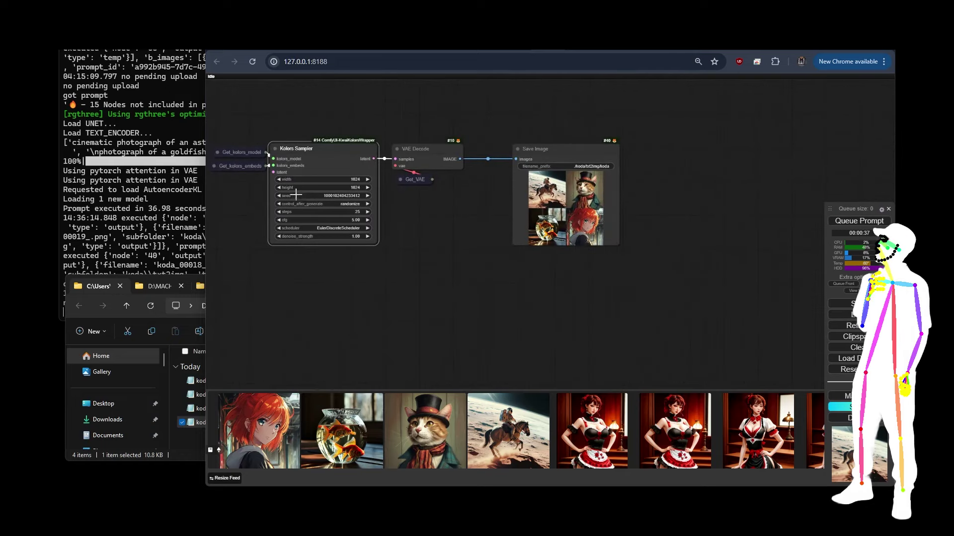
{"action": "left_click", "coordinate": [850, 221]}
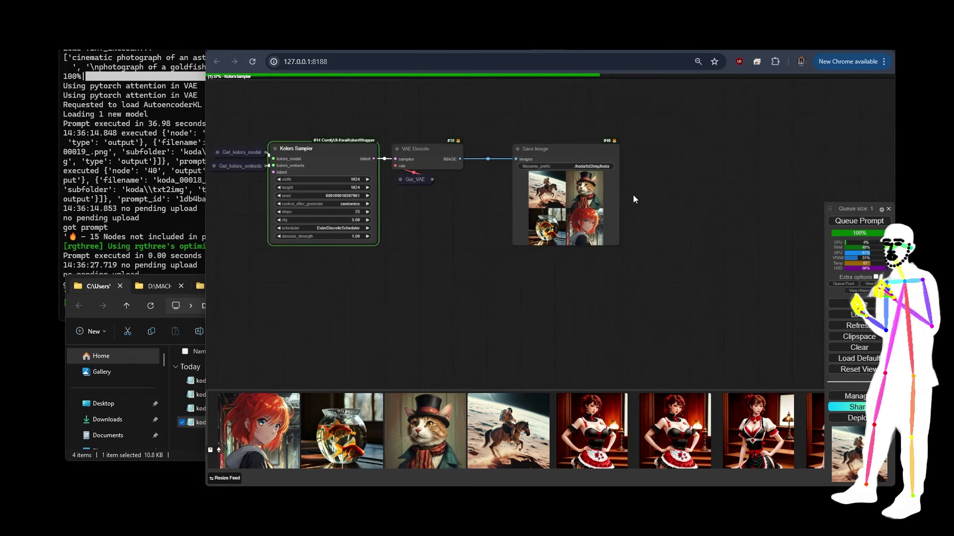
- Check the Save Image preview and the console's execution log for the second run
{"action": "scroll", "coordinate": [654, 210], "scroll_direction": "up", "scroll_amount": 7}
{"action": "scroll", "coordinate": [678, 216], "scroll_direction": "down", "scroll_amount": 1}
{"action": "scroll", "coordinate": [675, 209], "scroll_direction": "up", "scroll_amount": 2}
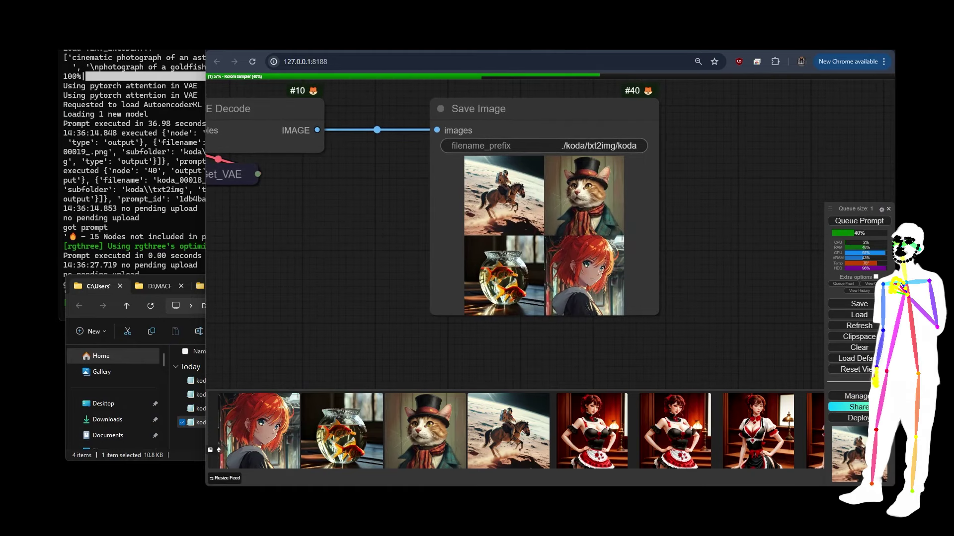
{"action": "left_click", "coordinate": [187, 119]}
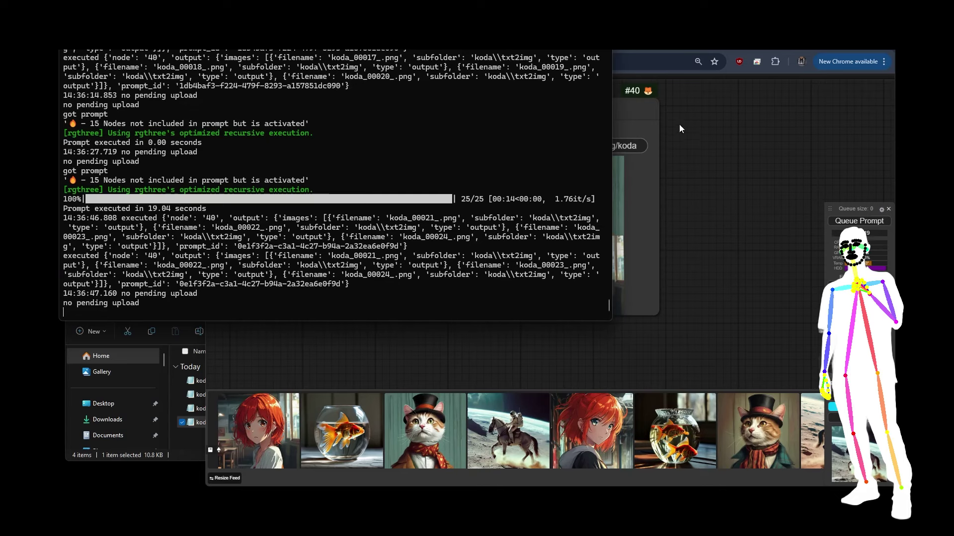
{"action": "left_click", "coordinate": [648, 219]}
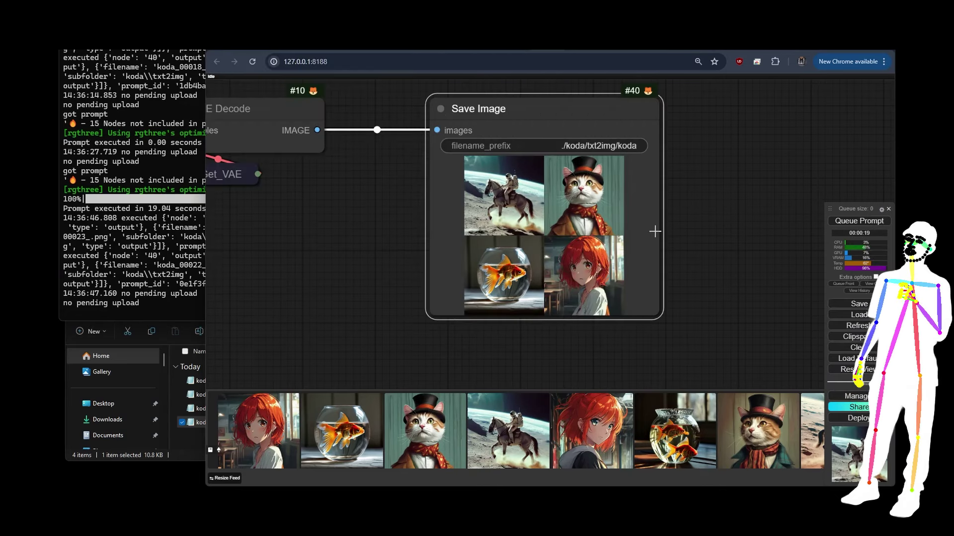
- Examine the astronaut, cat, goldfish and red-haired girl images up close in the Save Image node
{"action": "scroll", "coordinate": [655, 231], "scroll_direction": "up", "scroll_amount": 4}
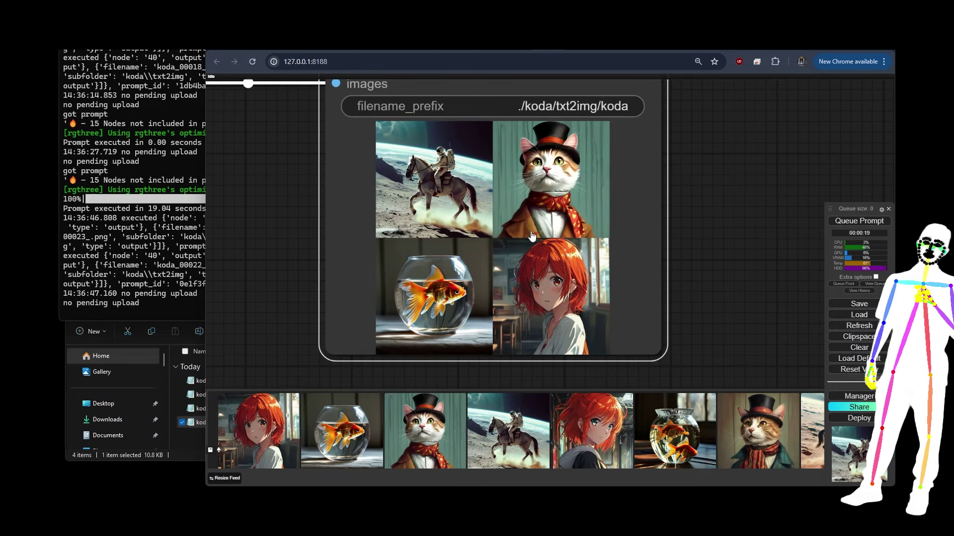
{"action": "scroll", "coordinate": [531, 233], "scroll_direction": "up", "scroll_amount": 5}
{"action": "scroll", "coordinate": [531, 235], "scroll_direction": "up", "scroll_amount": 4}
{"action": "scroll", "coordinate": [531, 235], "scroll_direction": "down", "scroll_amount": 4}
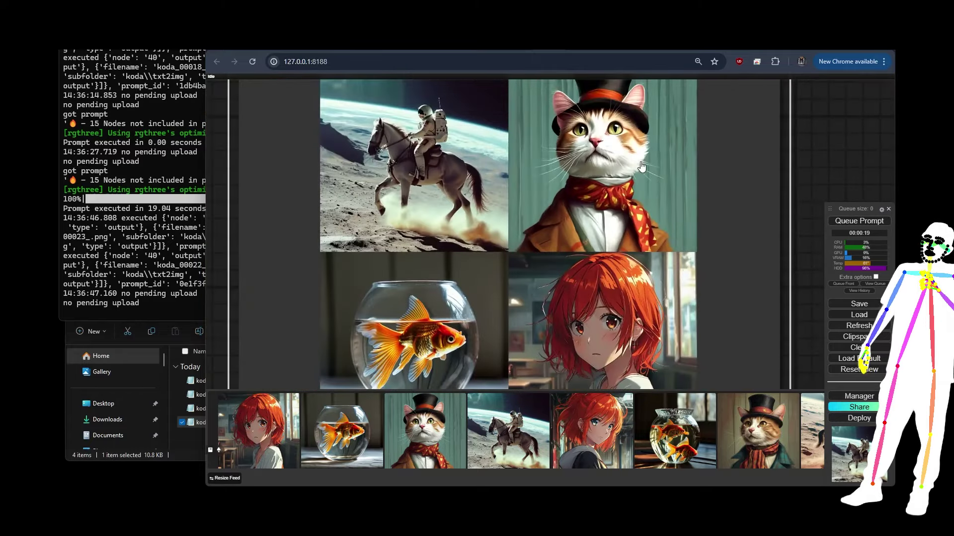
{"action": "scroll", "coordinate": [365, 116], "scroll_direction": "up", "scroll_amount": 2}
{"action": "scroll", "coordinate": [365, 117], "scroll_direction": "up", "scroll_amount": 3}
{"action": "scroll", "coordinate": [482, 225], "scroll_direction": "down", "scroll_amount": 6}
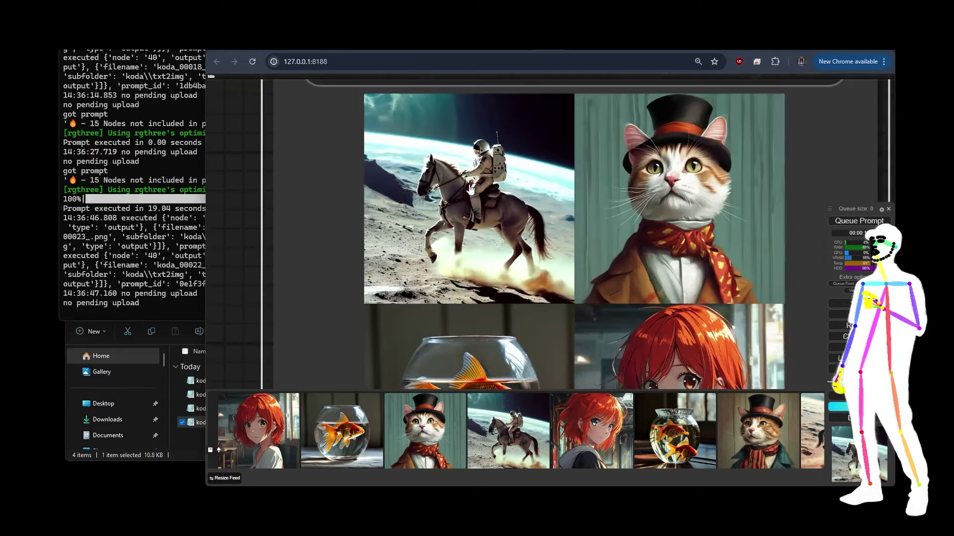
{"action": "scroll", "coordinate": [454, 281], "scroll_direction": "up", "scroll_amount": 4}
{"action": "scroll", "coordinate": [646, 317], "scroll_direction": "down", "scroll_amount": 2}
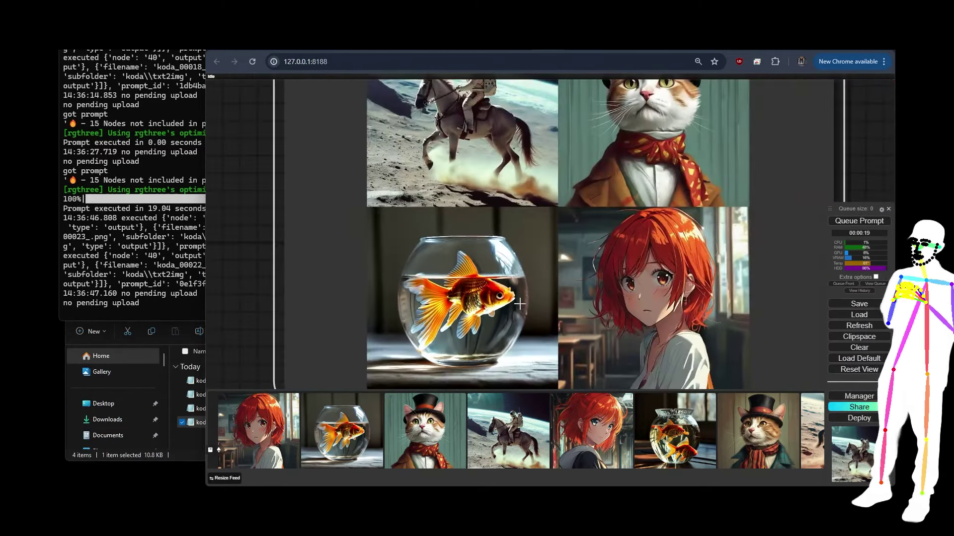
{"action": "scroll", "coordinate": [685, 328], "scroll_direction": "up", "scroll_amount": 3}
{"action": "scroll", "coordinate": [685, 328], "scroll_direction": "up", "scroll_amount": 1}
{"action": "scroll", "coordinate": [679, 247], "scroll_direction": "down", "scroll_amount": 6}
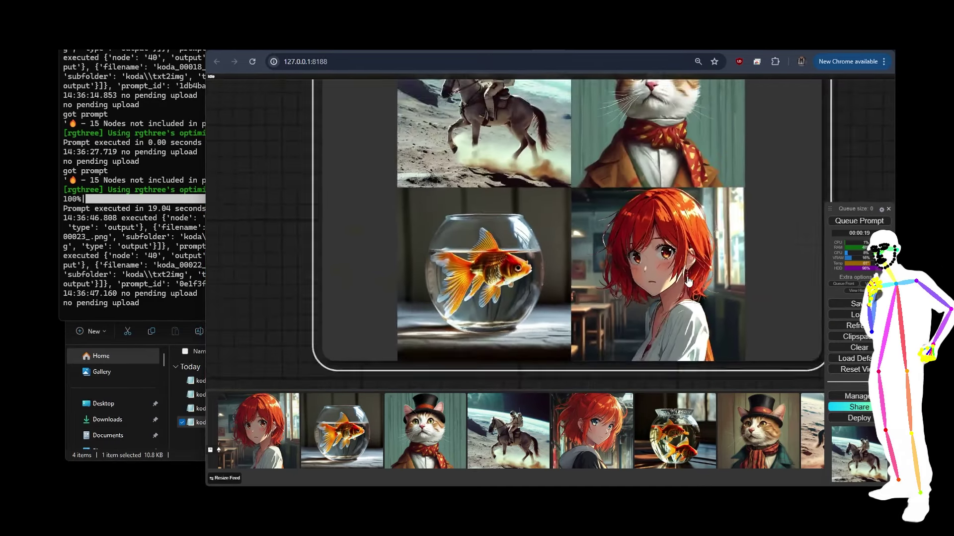
- Review the Kolors Sampler's settings and the layout of the whole text-to-image workflow
{"action": "left_click_drag", "start_coordinate": [412, 245], "coordinate": [633, 284]}
{"action": "scroll", "coordinate": [522, 262], "scroll_direction": "down", "scroll_amount": 7}
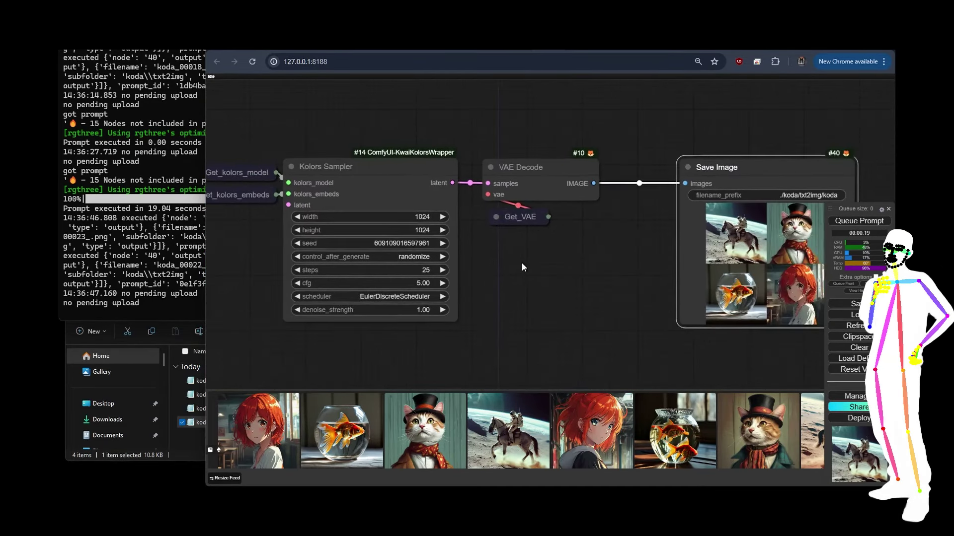
{"action": "left_click_drag", "start_coordinate": [428, 305], "coordinate": [581, 281]}
{"action": "scroll", "coordinate": [618, 286], "scroll_direction": "down", "scroll_amount": 2}
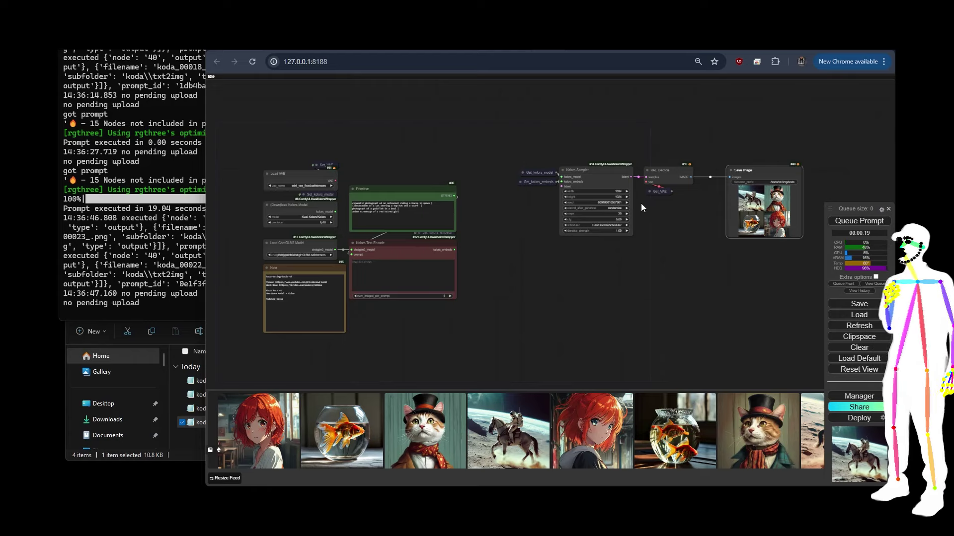
{"action": "scroll", "coordinate": [641, 203], "scroll_direction": "up", "scroll_amount": 5}
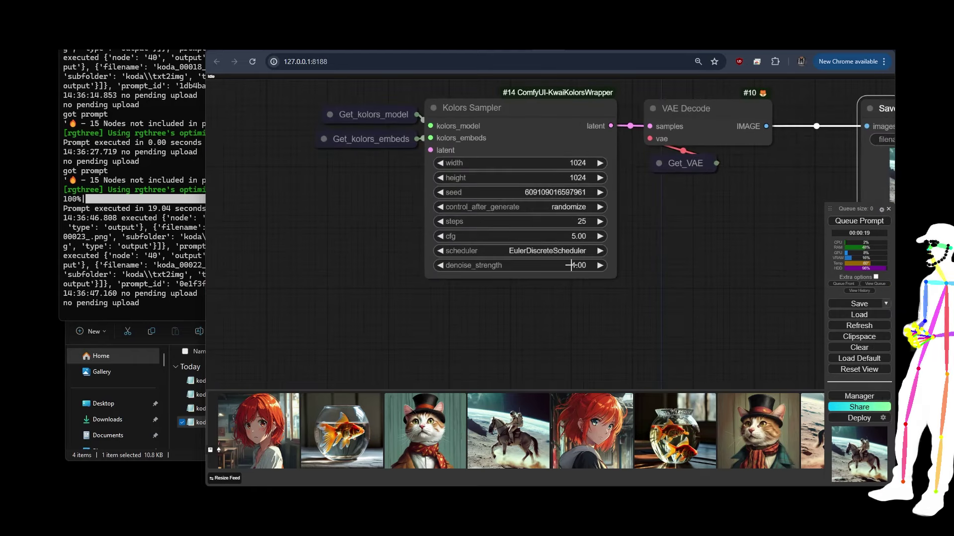
{"action": "scroll", "coordinate": [645, 246], "scroll_direction": "down", "scroll_amount": 10}
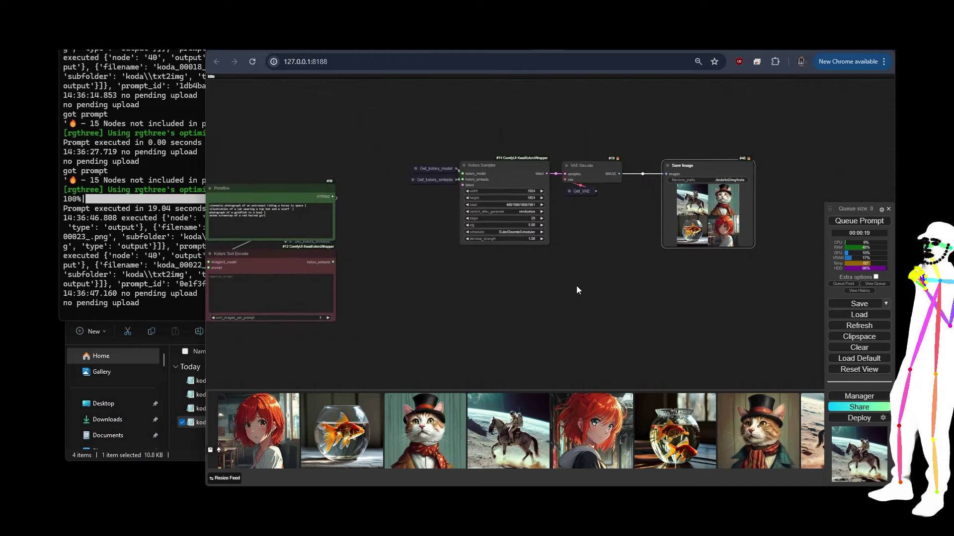
{"action": "scroll", "coordinate": [817, 140], "scroll_direction": "down", "scroll_amount": 1}
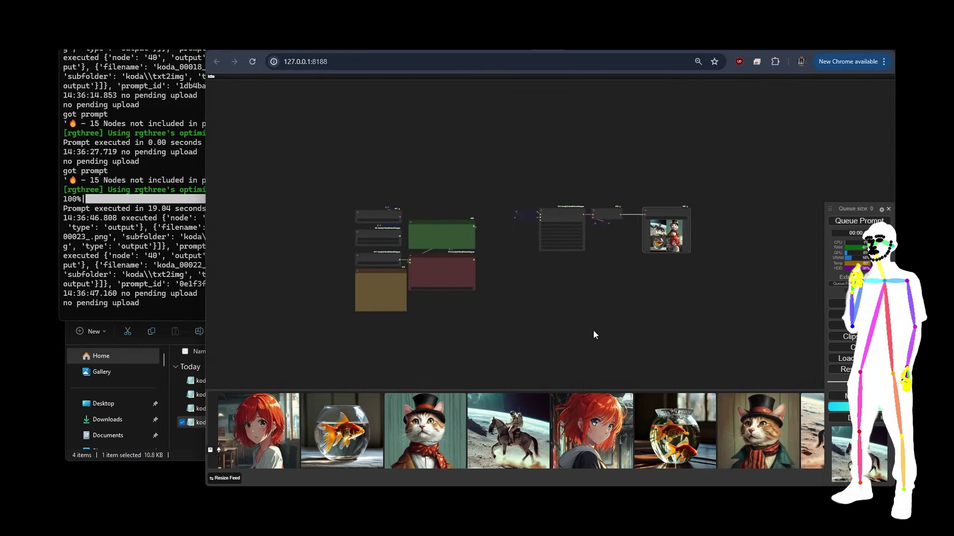
- Load the koda-imgimg-basic-v6.json workflow from the Koda-Kolors-v1 folder onto the ComfyUI canvas
{"action": "left_click_drag", "start_coordinate": [546, 292], "coordinate": [530, 280]}
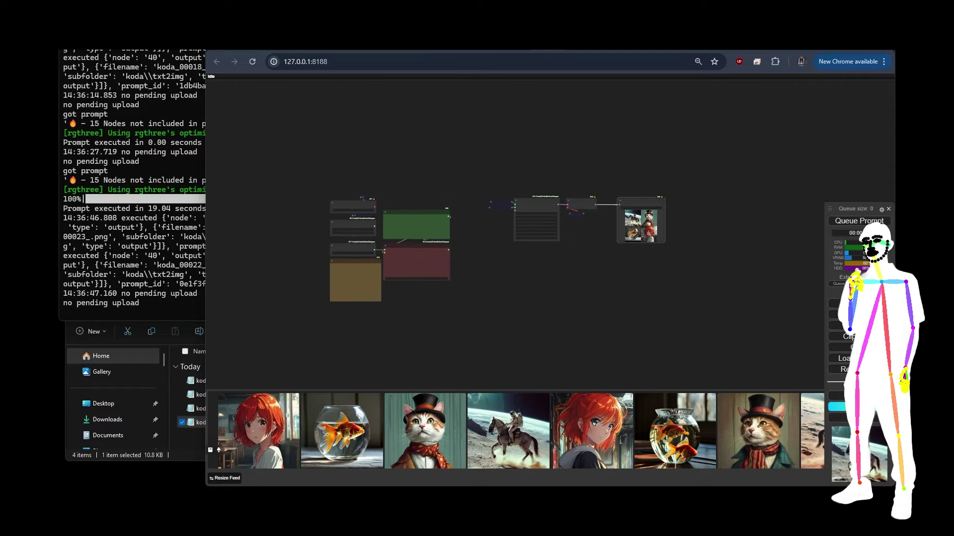
{"action": "left_click", "coordinate": [189, 443]}
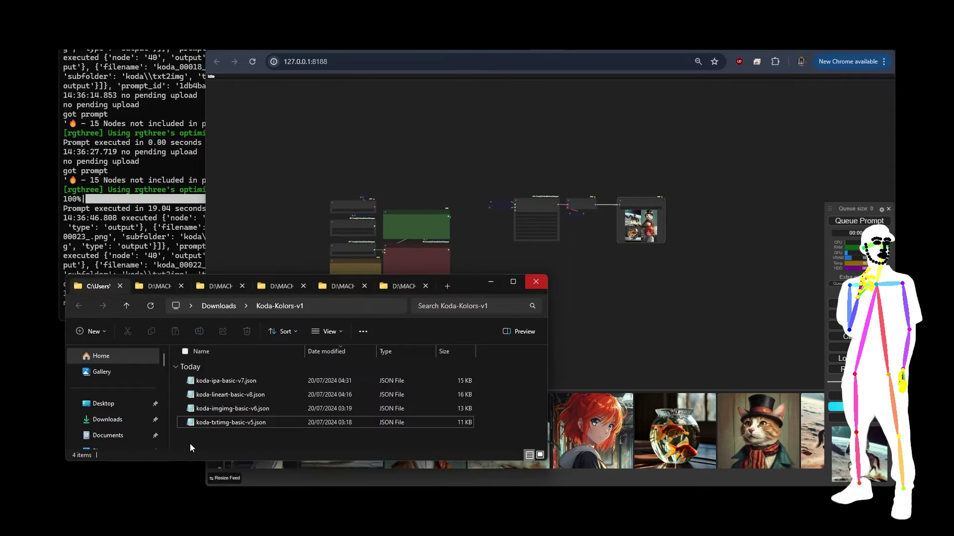
{"action": "left_click_drag", "start_coordinate": [232, 408], "coordinate": [291, 238]}
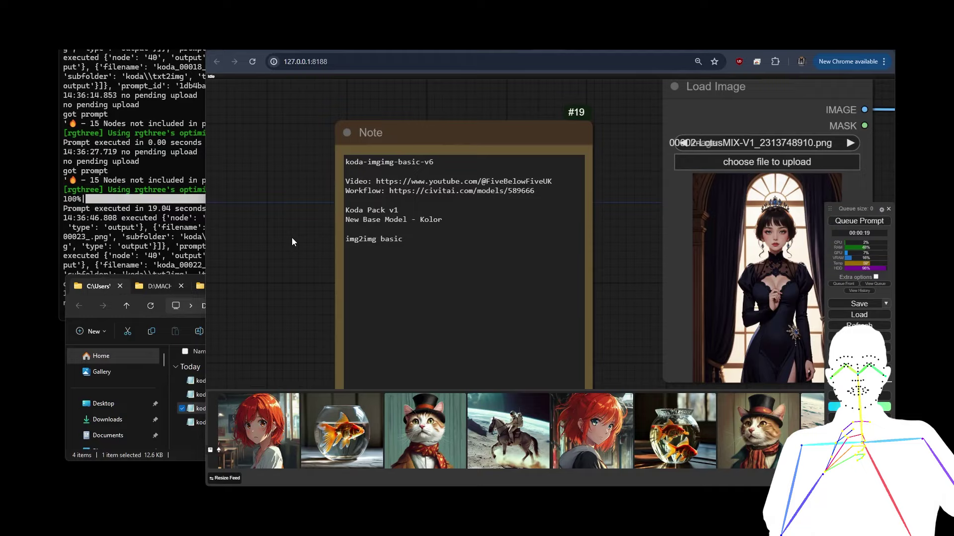
- Examine the image-to-image workflow's layout and the source picture in the Load Image node up close
{"action": "scroll", "coordinate": [264, 256], "scroll_direction": "down", "scroll_amount": 10}
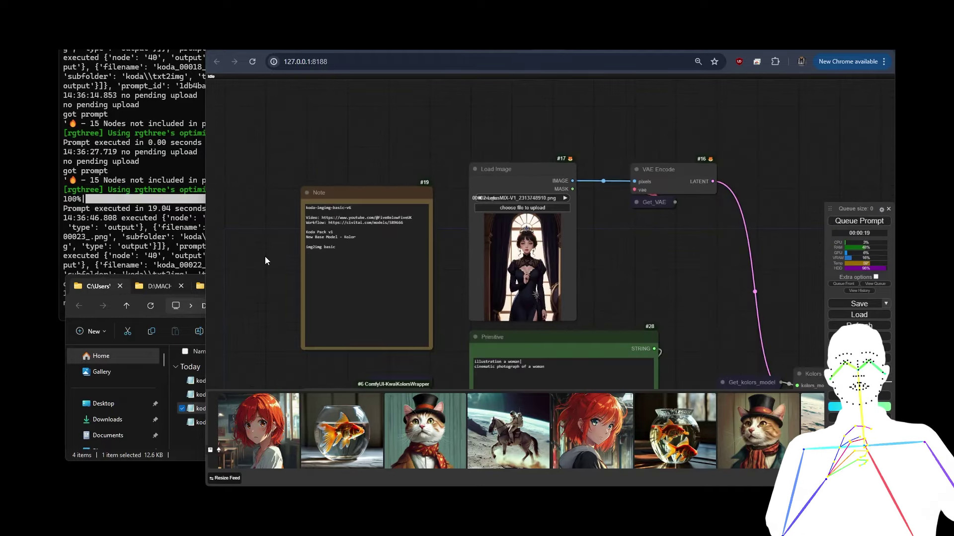
{"action": "left_click_drag", "start_coordinate": [594, 260], "coordinate": [562, 184]}
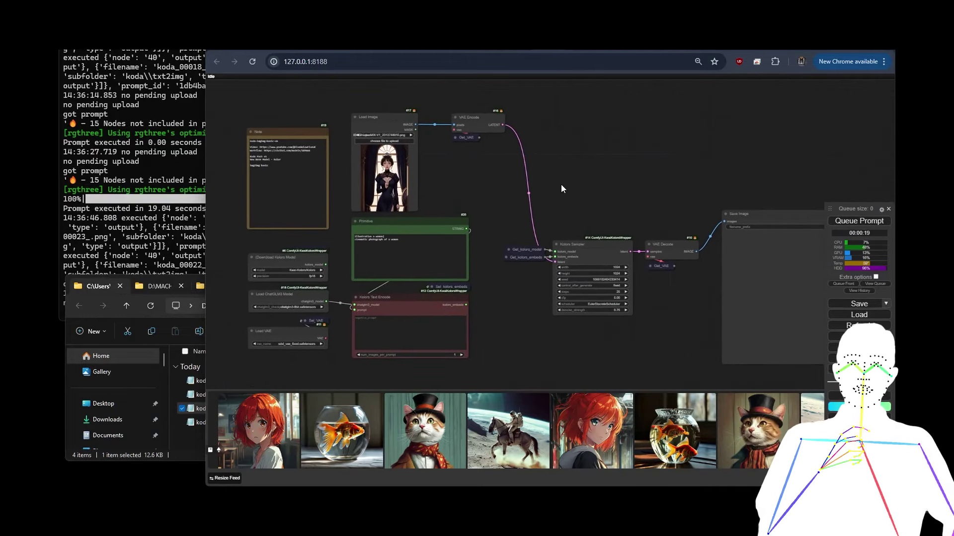
{"action": "scroll", "coordinate": [364, 157], "scroll_direction": "up", "scroll_amount": 5}
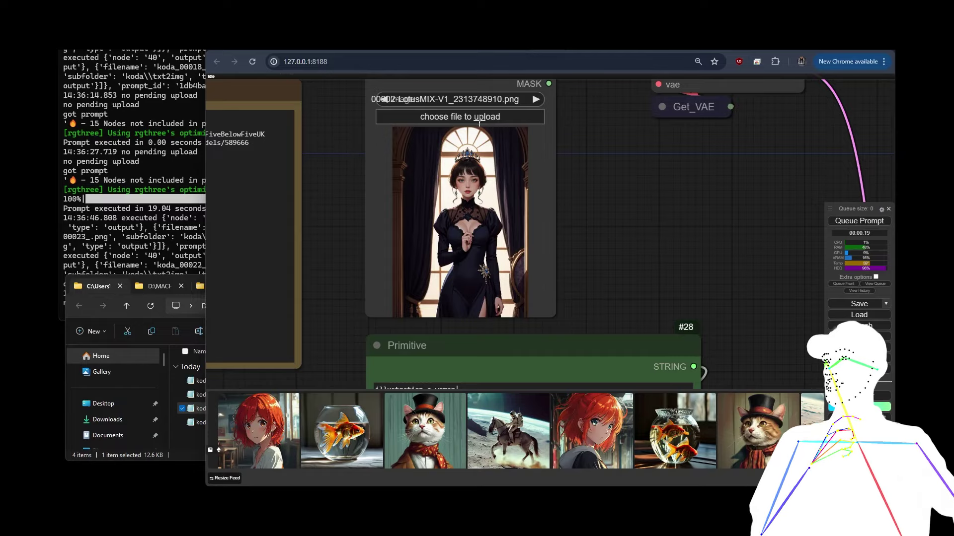
{"action": "scroll", "coordinate": [572, 169], "scroll_direction": "up", "scroll_amount": 2}
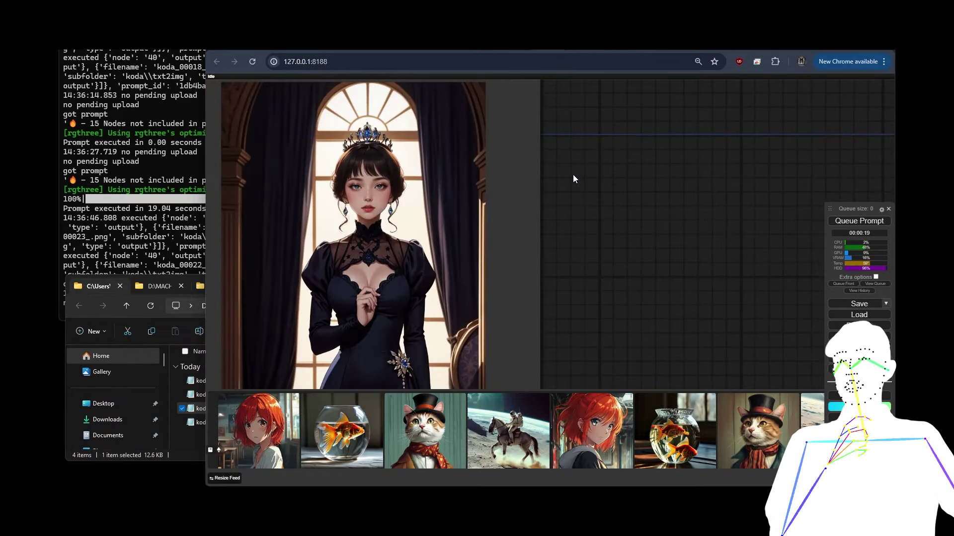
{"action": "scroll", "coordinate": [573, 174], "scroll_direction": "down", "scroll_amount": 4}
{"action": "scroll", "coordinate": [591, 171], "scroll_direction": "up", "scroll_amount": 1}
- In the Primitive node's first prompt, replace "woman" with "queen waering a black dress in a royal hall", keeping the pipe separator
{"action": "left_click_drag", "start_coordinate": [600, 162], "coordinate": [646, 112]}
{"action": "scroll", "coordinate": [419, 222], "scroll_direction": "up", "scroll_amount": 5}
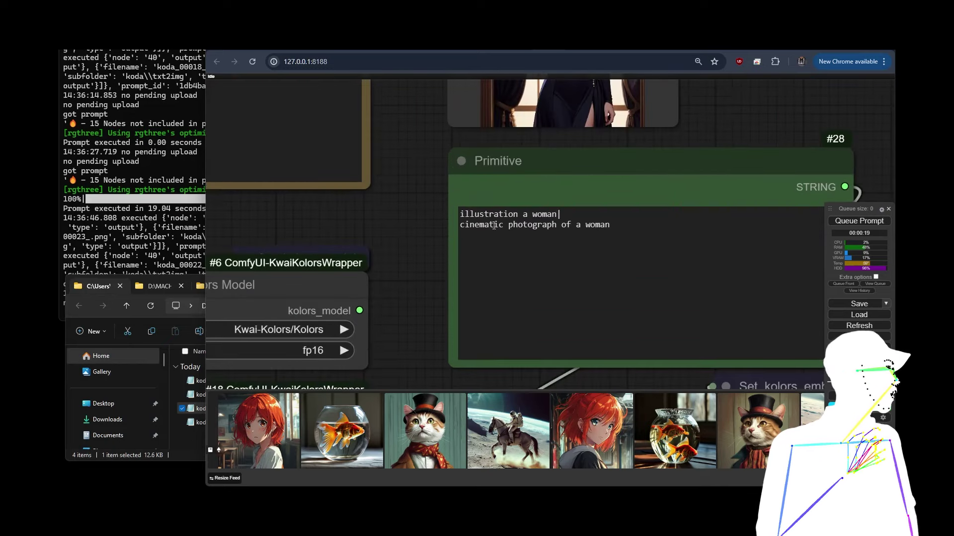
{"action": "left_click_drag", "start_coordinate": [535, 217], "coordinate": [539, 215]}
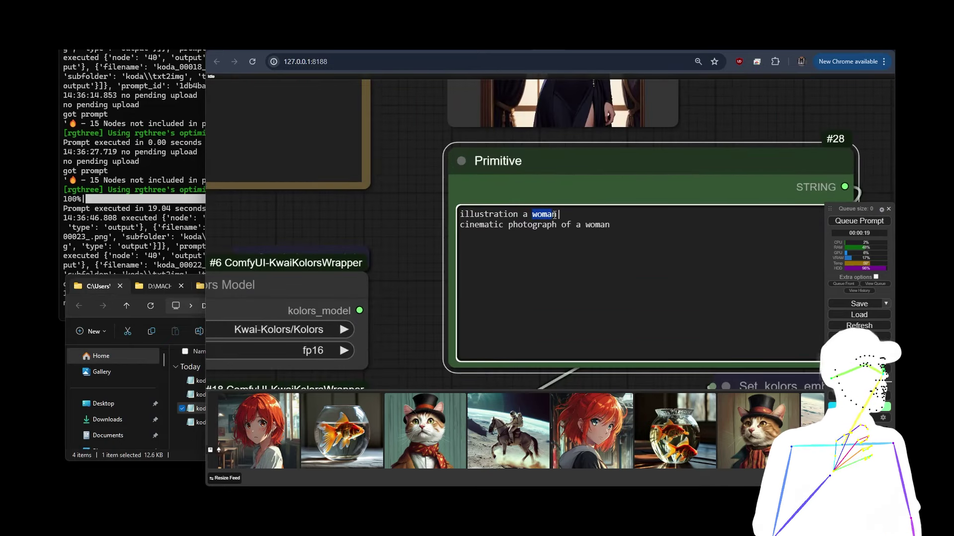
{"action": "type", "text": "d"}
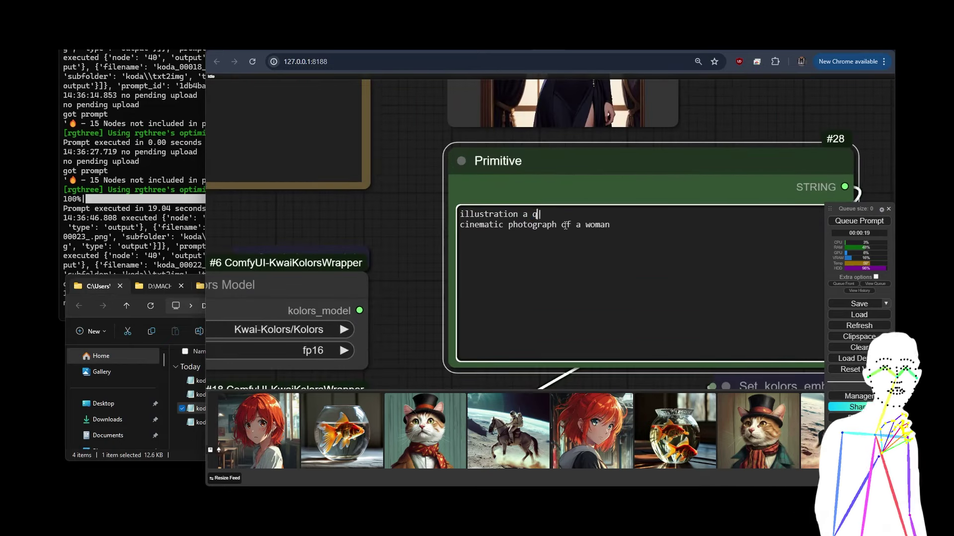
{"action": "type", "text": " wa"}
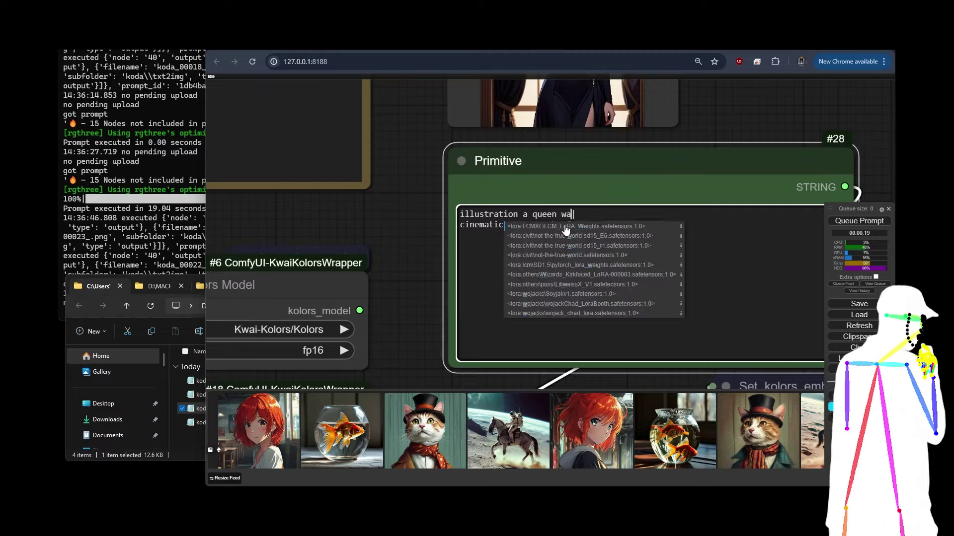
{"action": "type", "text": "ering a black dress"}
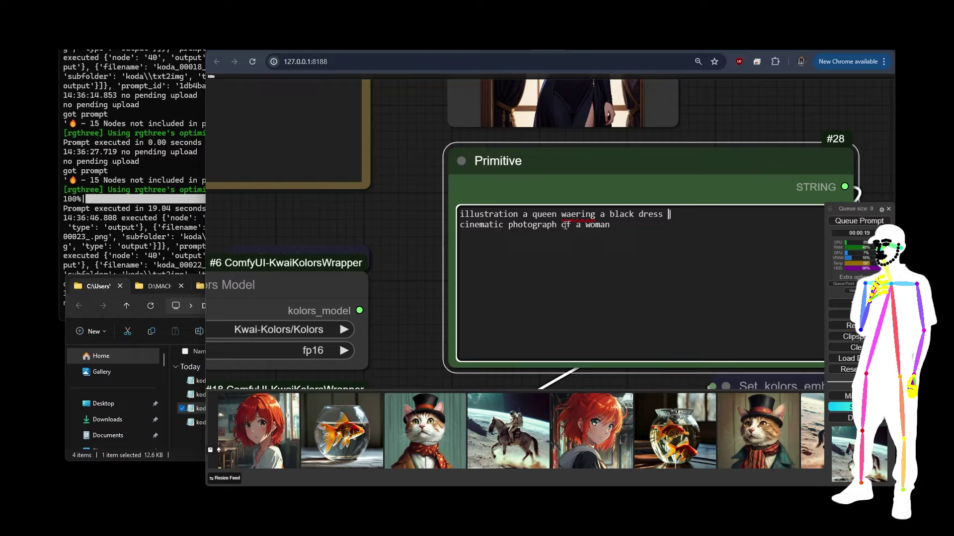
{"action": "type", "text": " in a royal hall"}
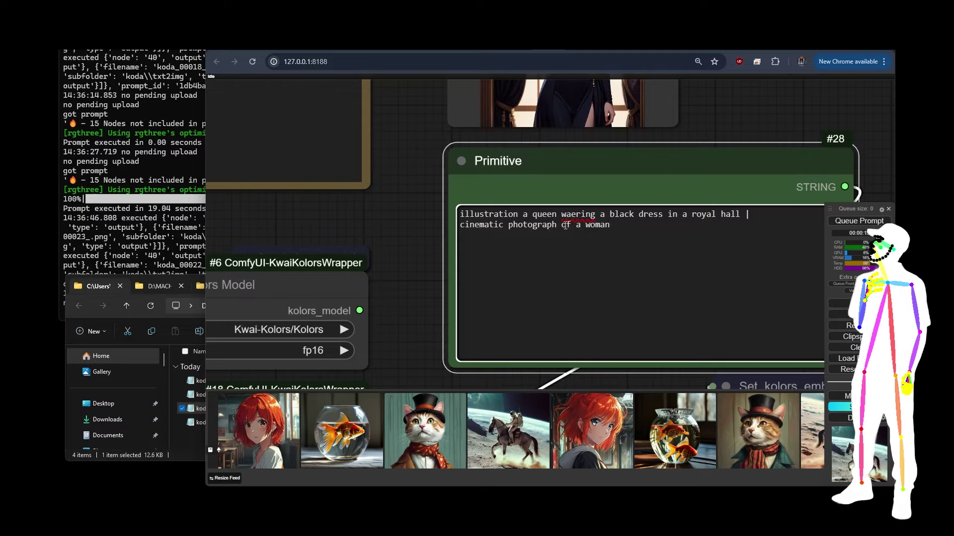
- Change the second prompt in the Primitive node to "cinematic photograph of an aristoicratic woman in the victorian era"
{"action": "key", "text": "BackSpace"}
{"action": "key", "text": "BackSpace"}
{"action": "key", "text": "BackSpace"}
{"action": "key", "text": "BackSpace"}
{"action": "key", "text": "BackSpace"}
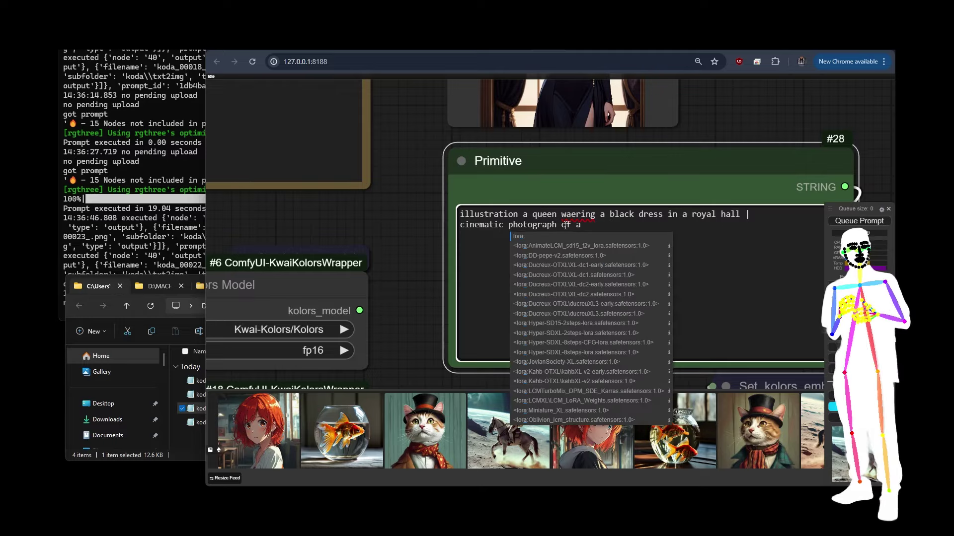
{"action": "type", "text": "arist"}
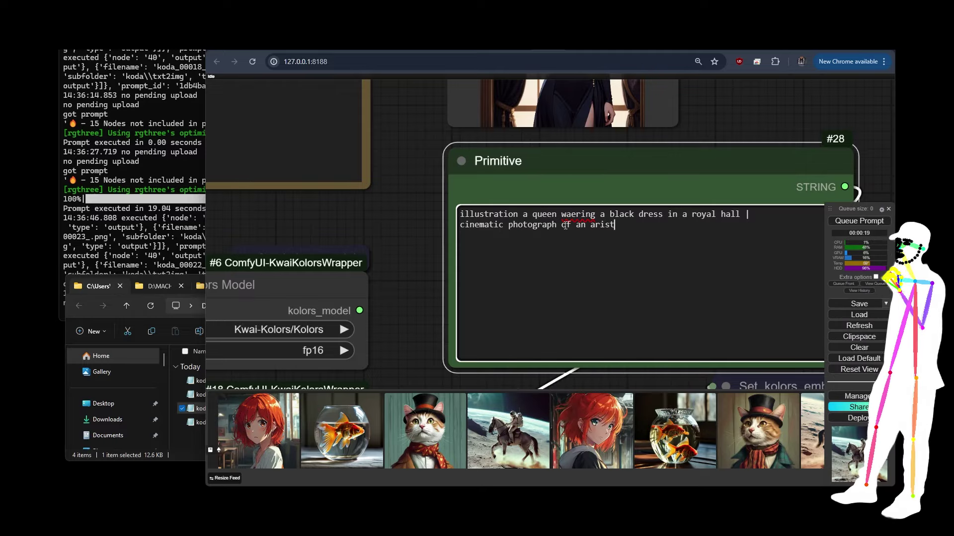
{"action": "type", "text": "oicratic "}
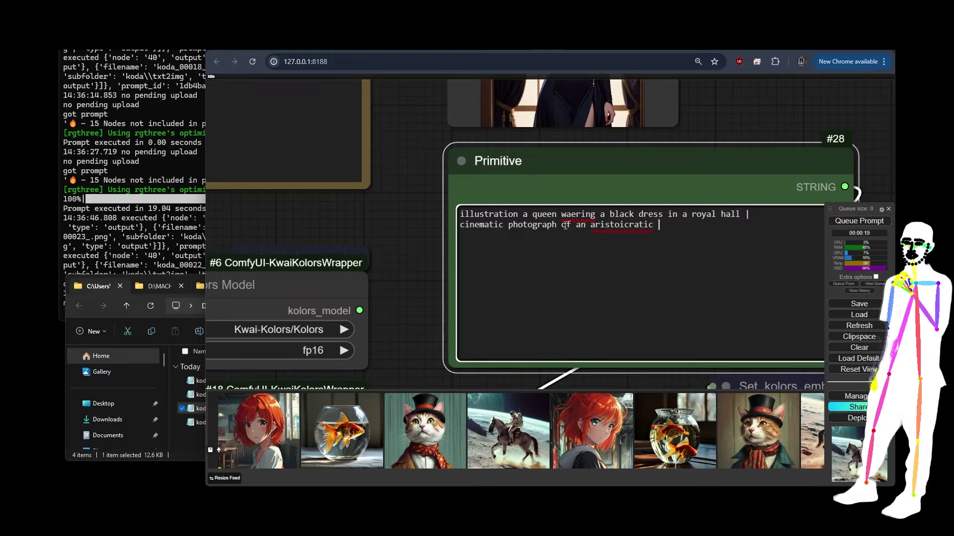
{"action": "type", "text": "woman in tghe"}
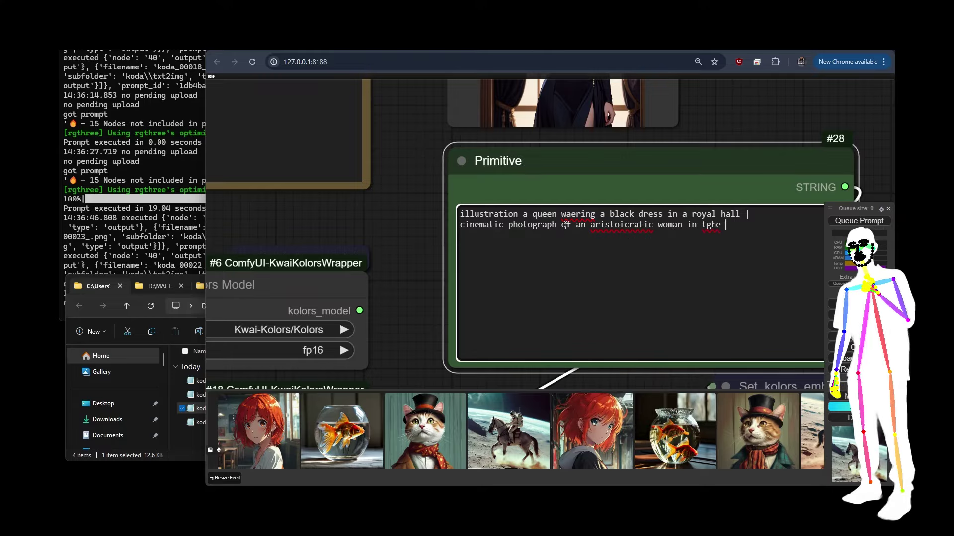
{"action": "key", "text": "BackSpace"}
{"action": "type", "text": "he victori"}
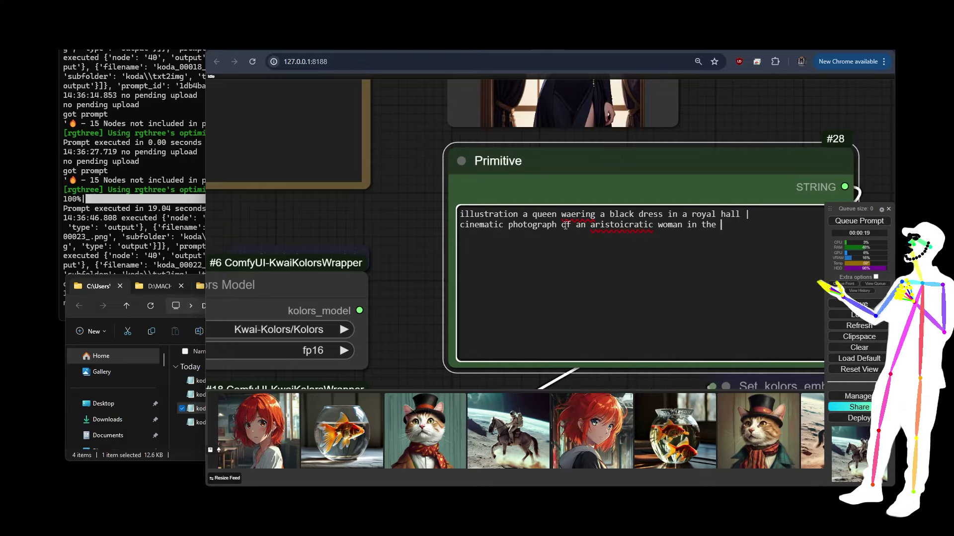
{"action": "type", "text": "an era"}
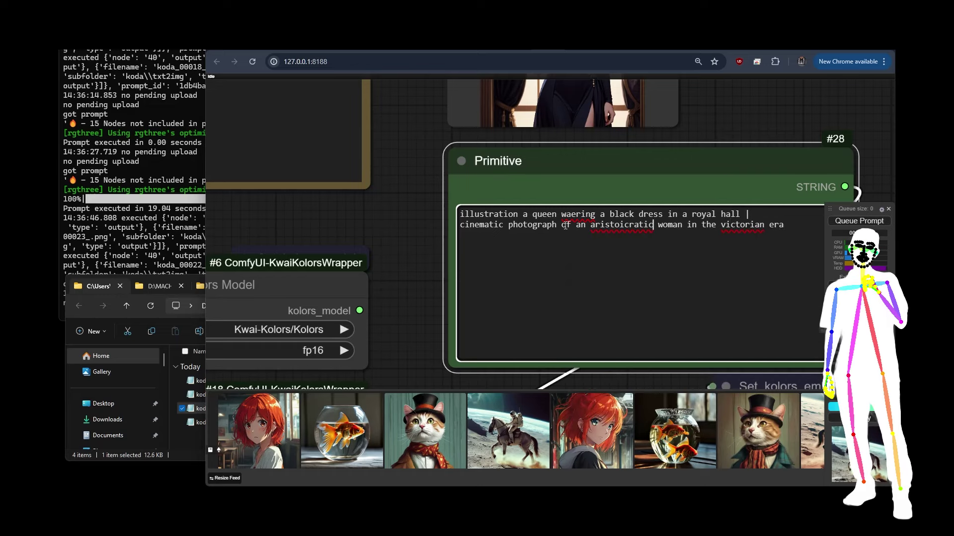
- Correct the prompt's misspelled words to "aristocratic" and "wearing"
{"action": "key", "text": "Left"}
{"action": "key", "text": "BackSpace"}
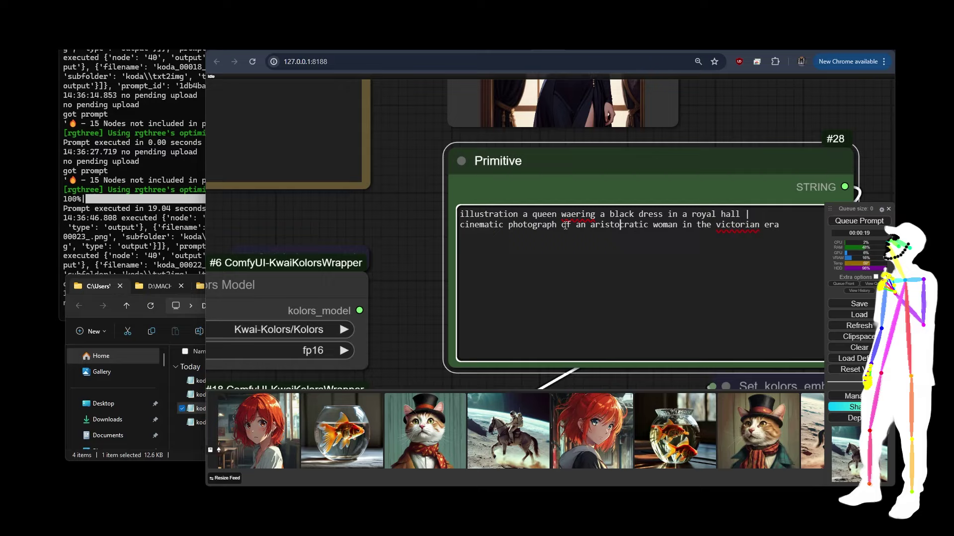
{"action": "right_click", "coordinate": [578, 214]}
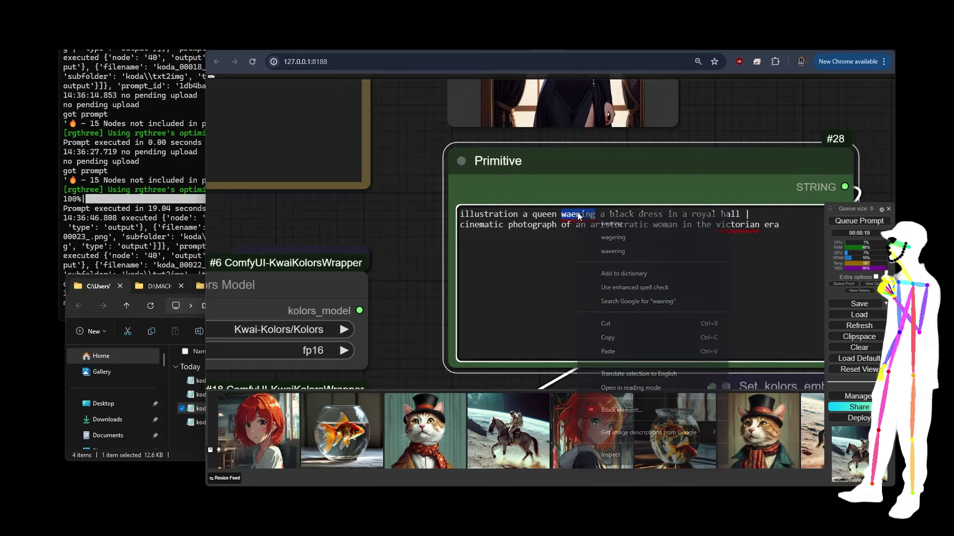
{"action": "left_click", "coordinate": [598, 222]}
- Trace the source image's path from Load Image through VAE Encode to the Kolors Sampler's latent input
{"action": "scroll", "coordinate": [417, 200], "scroll_direction": "down", "scroll_amount": 5}
{"action": "scroll", "coordinate": [416, 200], "scroll_direction": "down", "scroll_amount": 1}
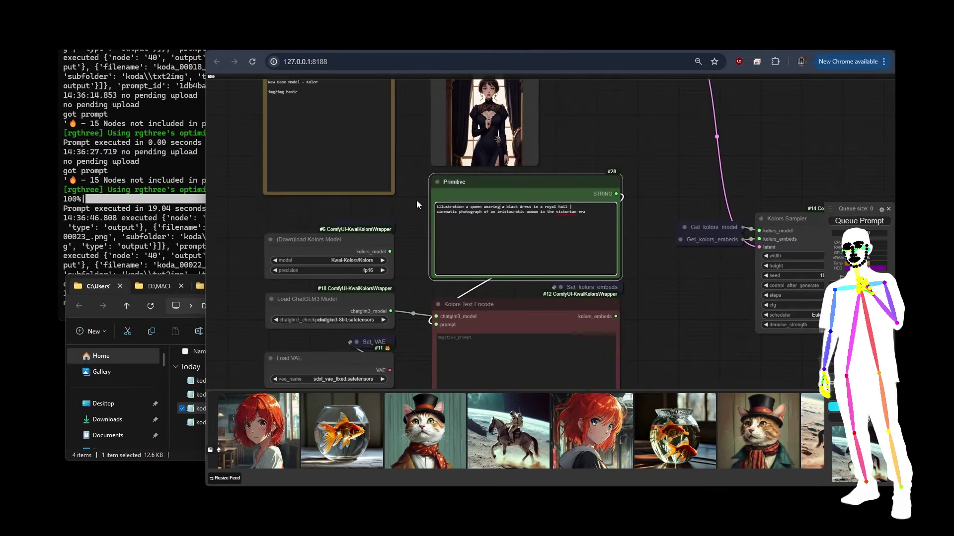
{"action": "left_click_drag", "start_coordinate": [646, 286], "coordinate": [610, 260]}
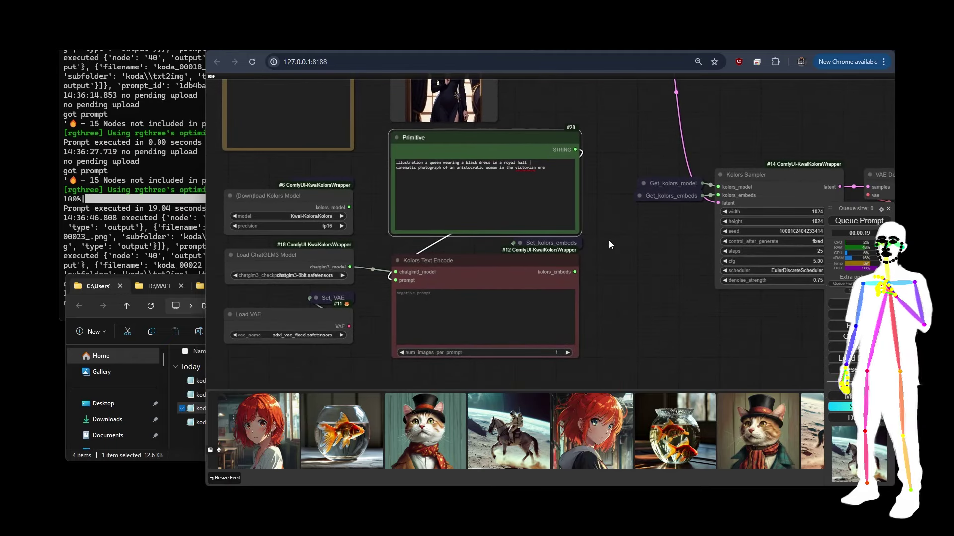
{"action": "left_click_drag", "start_coordinate": [624, 244], "coordinate": [514, 344]}
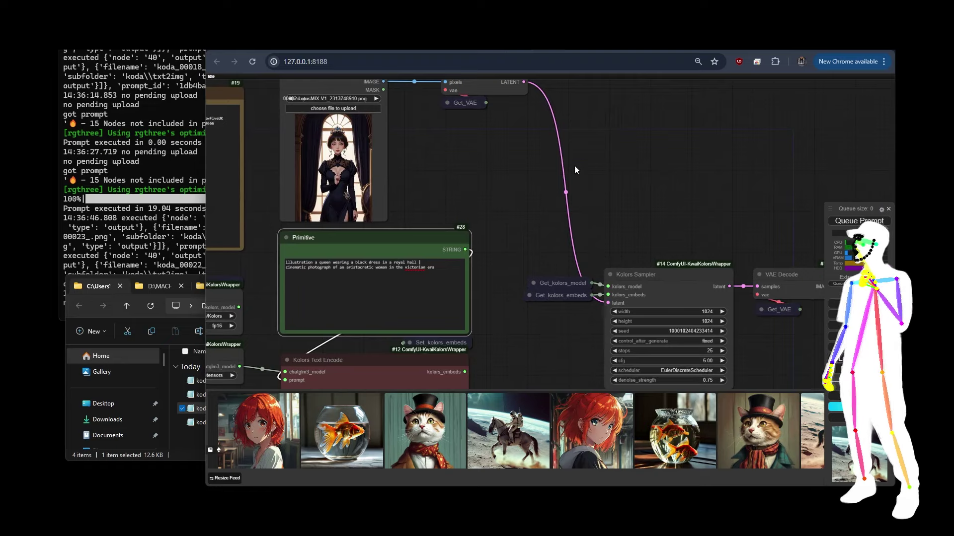
{"action": "left_click_drag", "start_coordinate": [345, 85], "coordinate": [422, 144]}
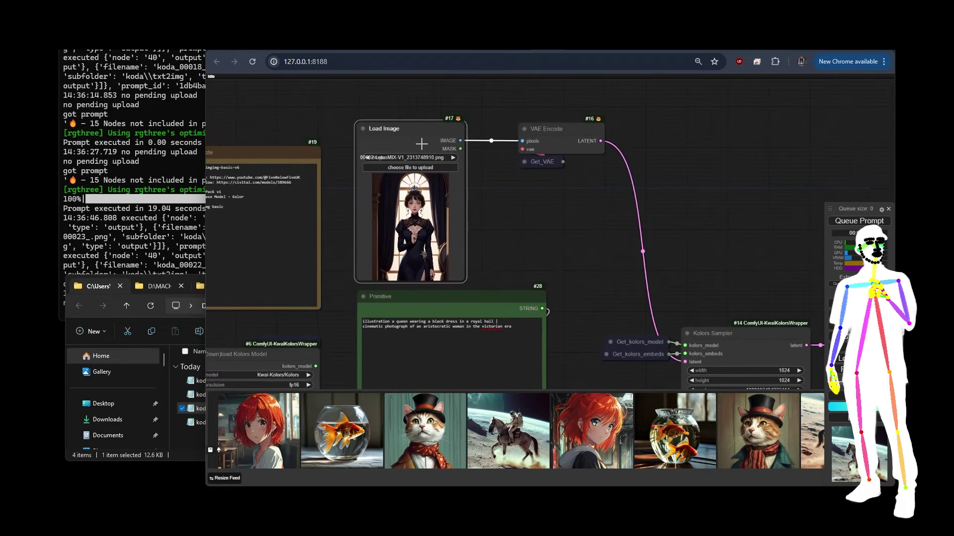
{"action": "left_click", "coordinate": [555, 137]}
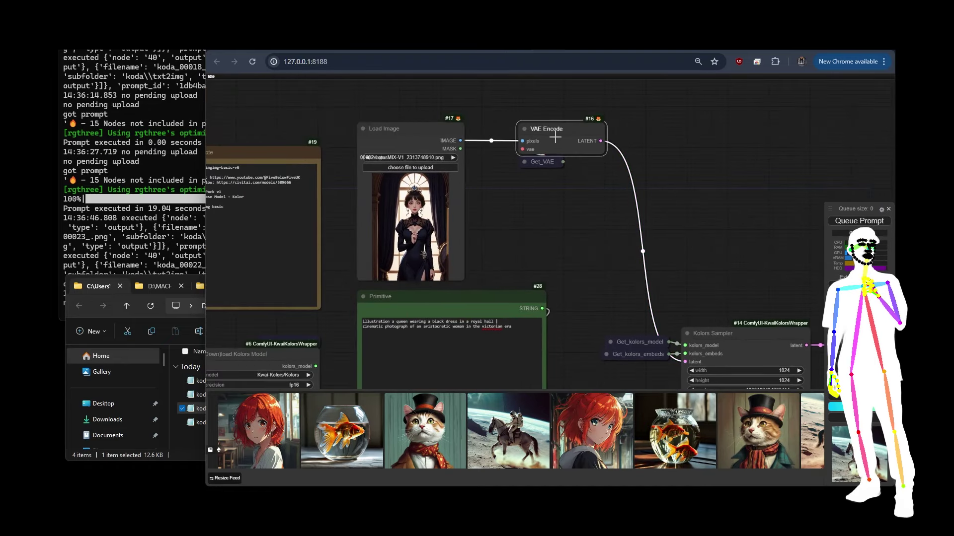
{"action": "left_click_drag", "start_coordinate": [604, 273], "coordinate": [450, 188]}
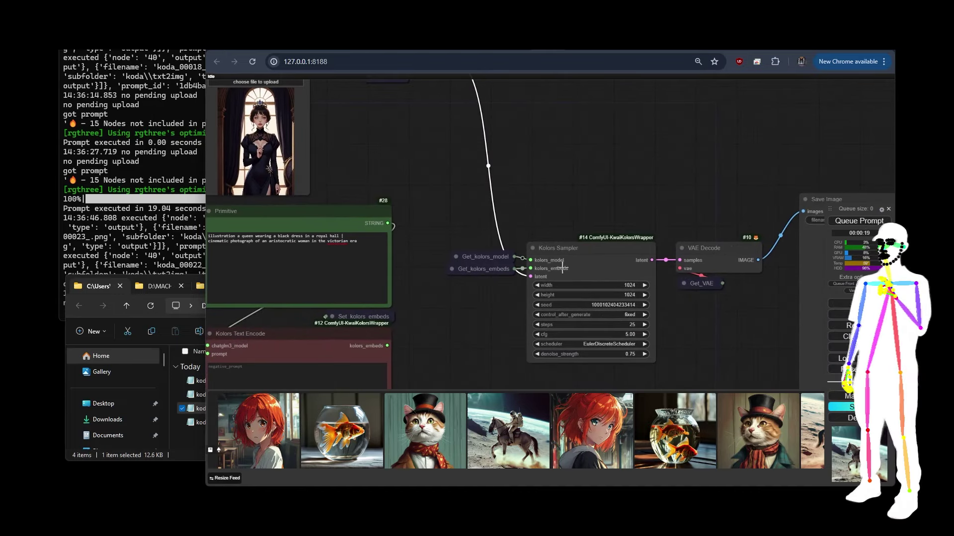
{"action": "left_click", "coordinate": [594, 268]}
{"action": "scroll", "coordinate": [652, 232], "scroll_direction": "down", "scroll_amount": 5}
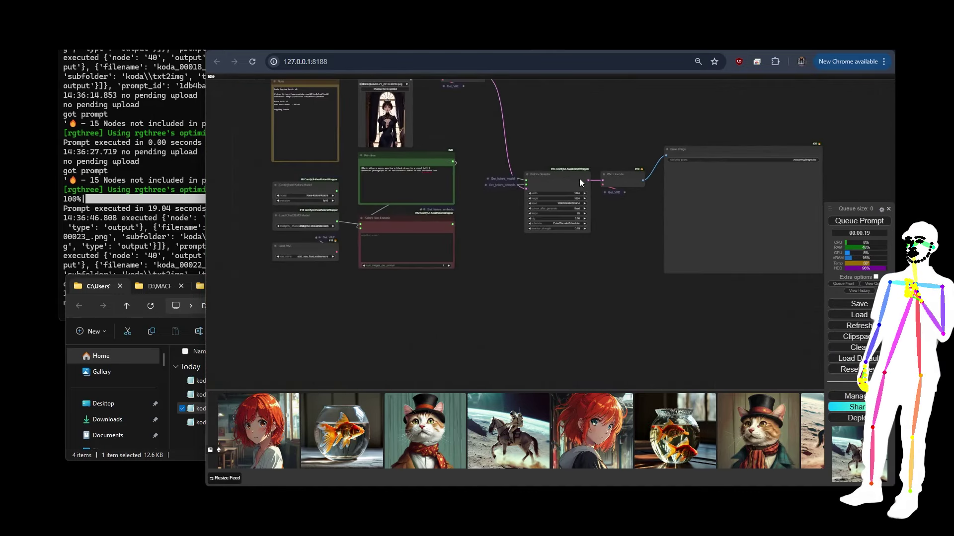
- Review the Kolors model, ChatGLM3 and VAE loader nodes and the complete image-to-image workflow
{"action": "left_click_drag", "start_coordinate": [211, 301], "coordinate": [240, 302]}
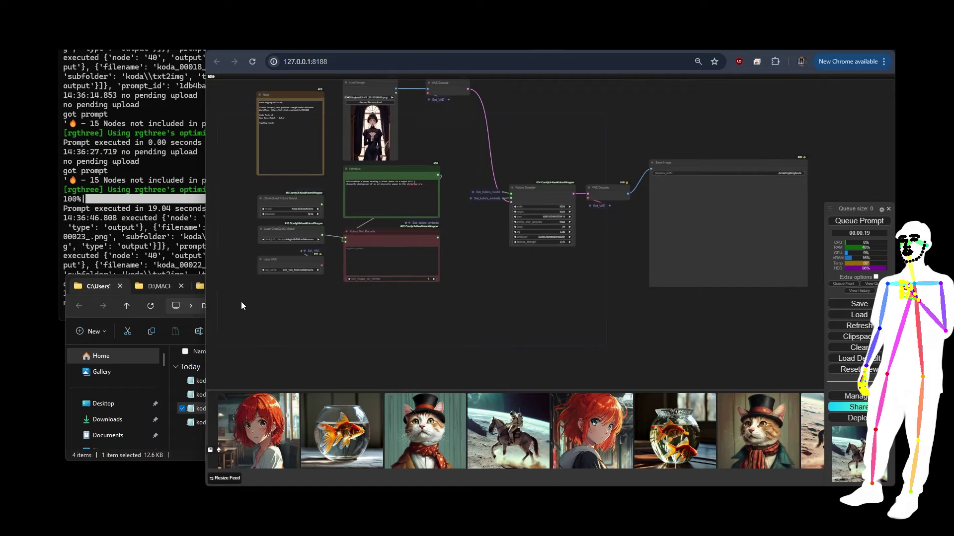
{"action": "scroll", "coordinate": [260, 227], "scroll_direction": "up", "scroll_amount": 5}
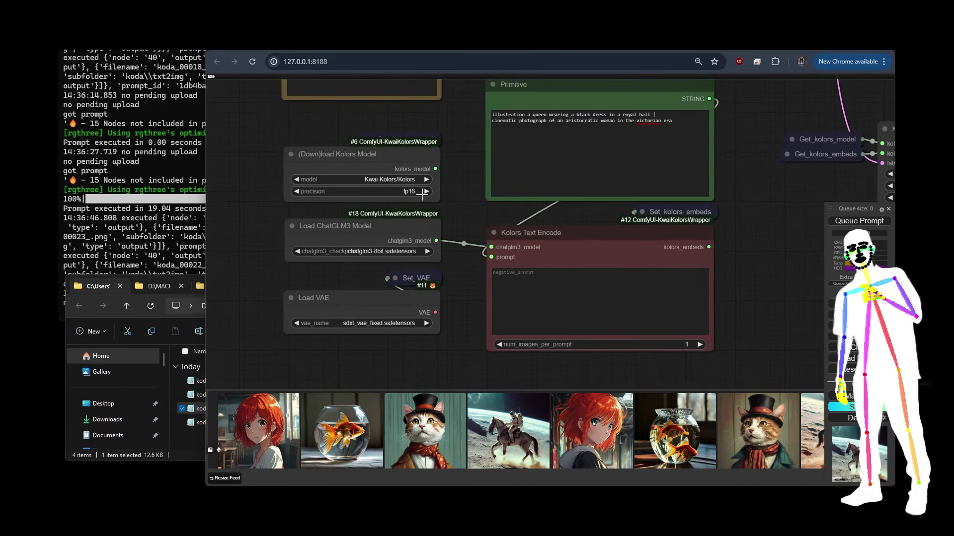
{"action": "scroll", "coordinate": [258, 147], "scroll_direction": "down", "scroll_amount": 7}
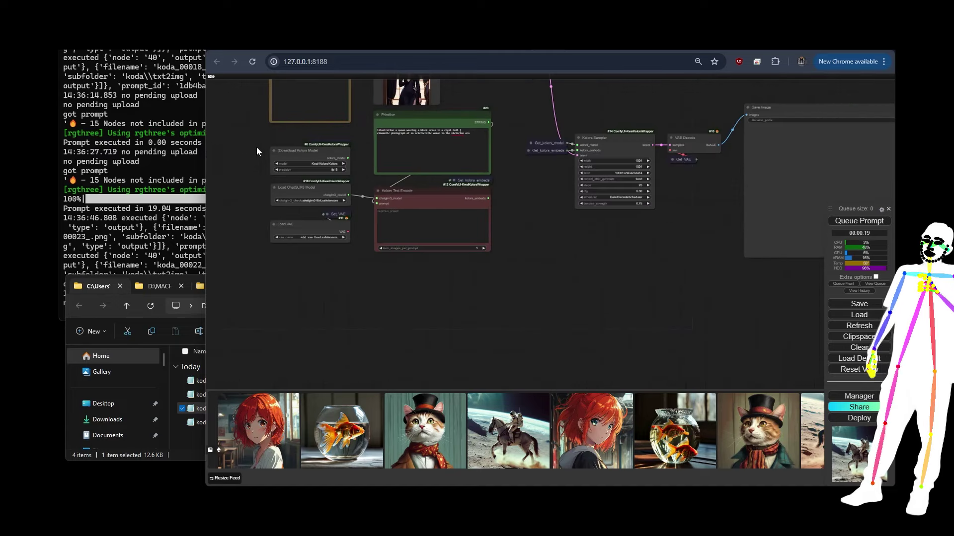
{"action": "left_click_drag", "start_coordinate": [555, 207], "coordinate": [507, 312]}
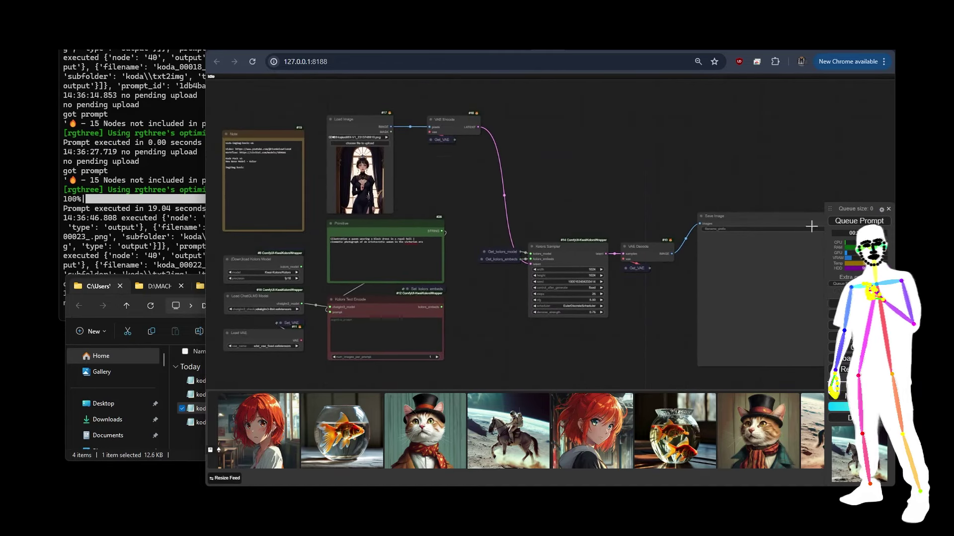
- Queue the image-to-image workflow and inspect the Kolors Sampler's settings during the run
{"action": "left_click", "coordinate": [857, 225]}
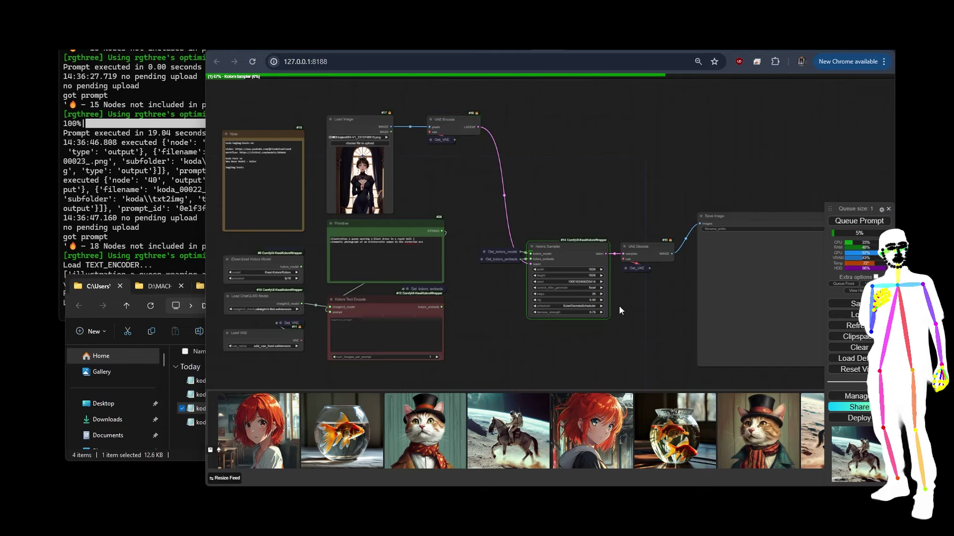
{"action": "scroll", "coordinate": [619, 306], "scroll_direction": "up", "scroll_amount": 5}
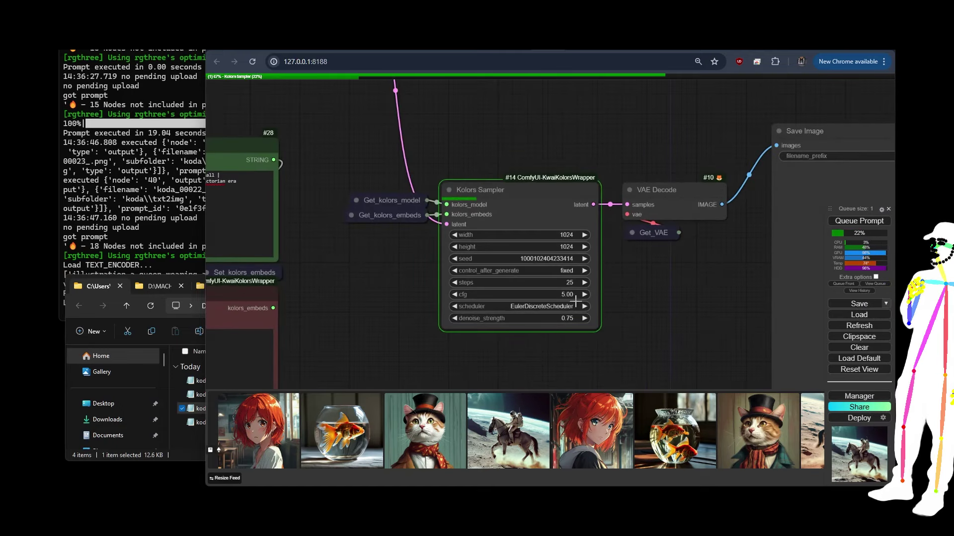
{"action": "scroll", "coordinate": [559, 345], "scroll_direction": "up", "scroll_amount": 6}
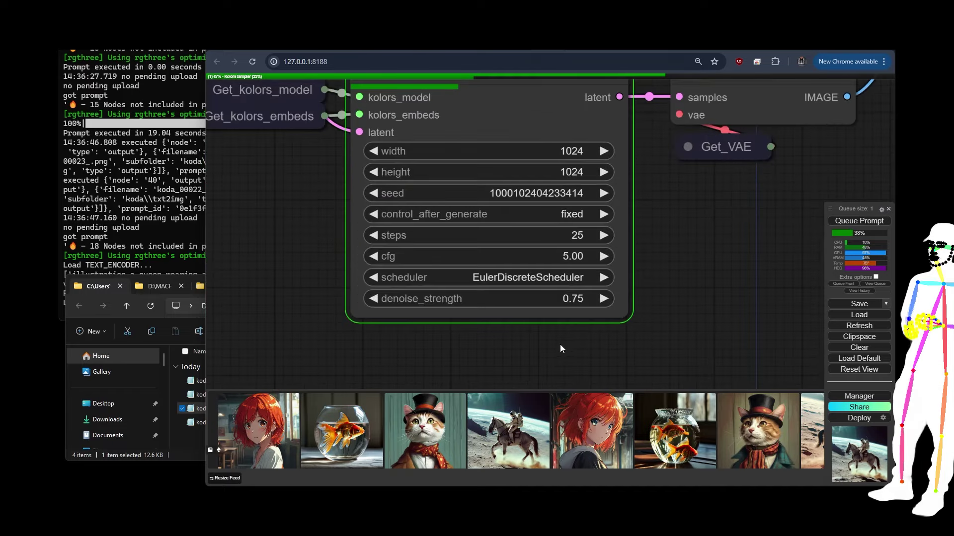
- Follow the running image-to-image workflow from the Kolors Sampler through VAE Decode to the output in the Save Image node
{"action": "left_click_drag", "start_coordinate": [675, 308], "coordinate": [582, 276]}
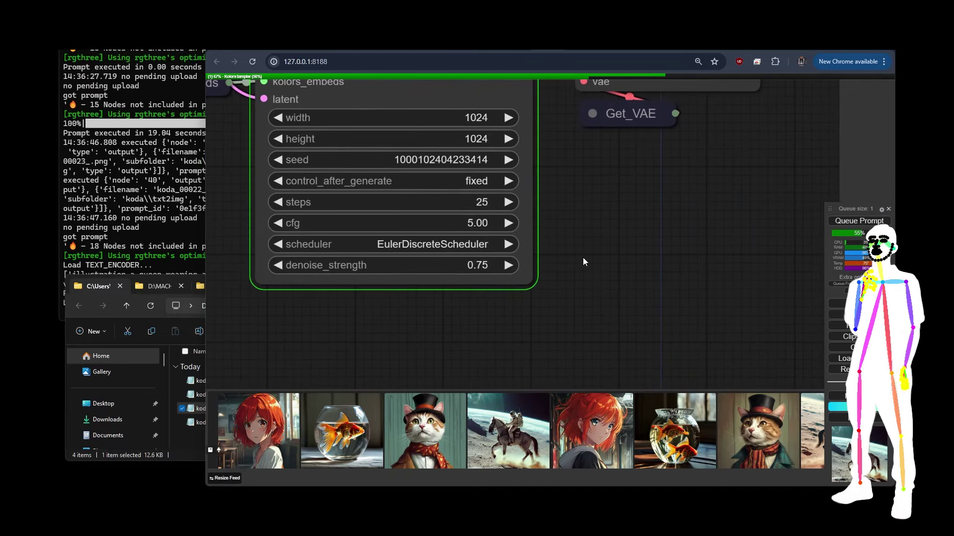
{"action": "scroll", "coordinate": [582, 258], "scroll_direction": "down", "scroll_amount": 10}
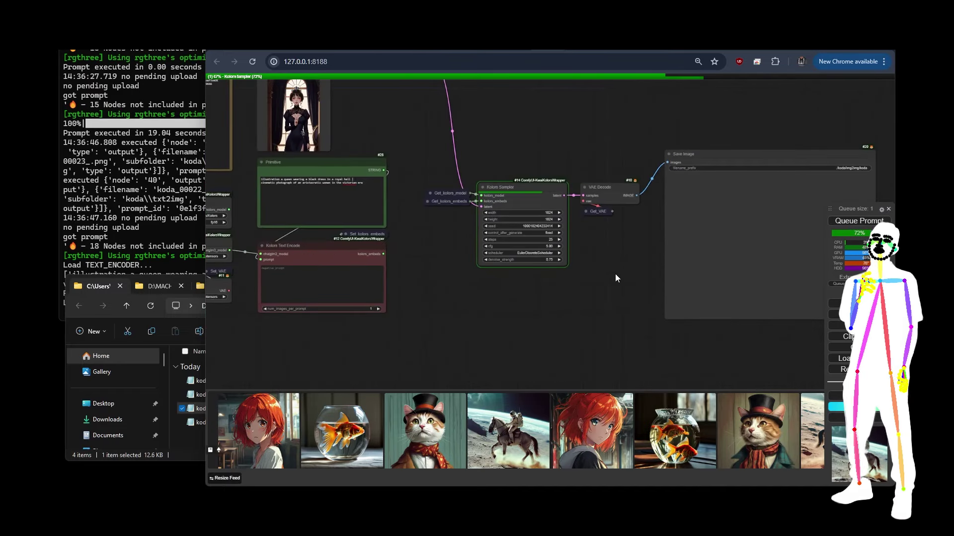
{"action": "scroll", "coordinate": [299, 319], "scroll_direction": "up", "scroll_amount": 5}
{"action": "scroll", "coordinate": [299, 322], "scroll_direction": "up", "scroll_amount": 2}
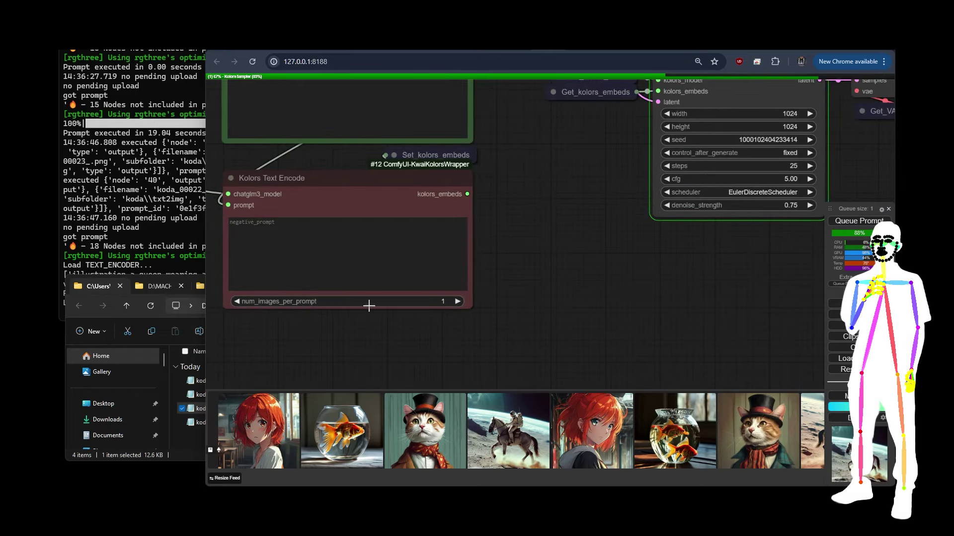
{"action": "left_click_drag", "start_coordinate": [719, 284], "coordinate": [284, 294]}
{"action": "scroll", "coordinate": [371, 263], "scroll_direction": "down", "scroll_amount": 5}
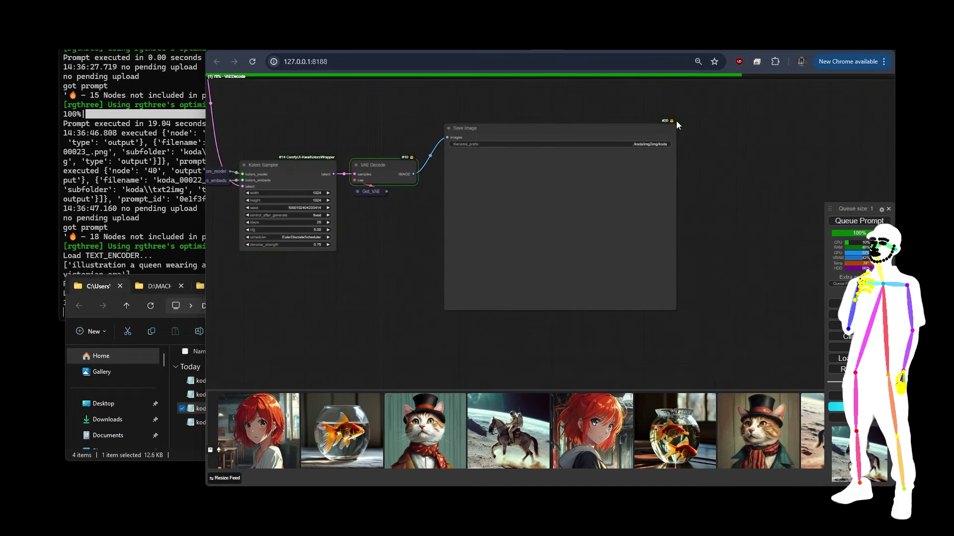
{"action": "scroll", "coordinate": [669, 124], "scroll_direction": "up", "scroll_amount": 10}
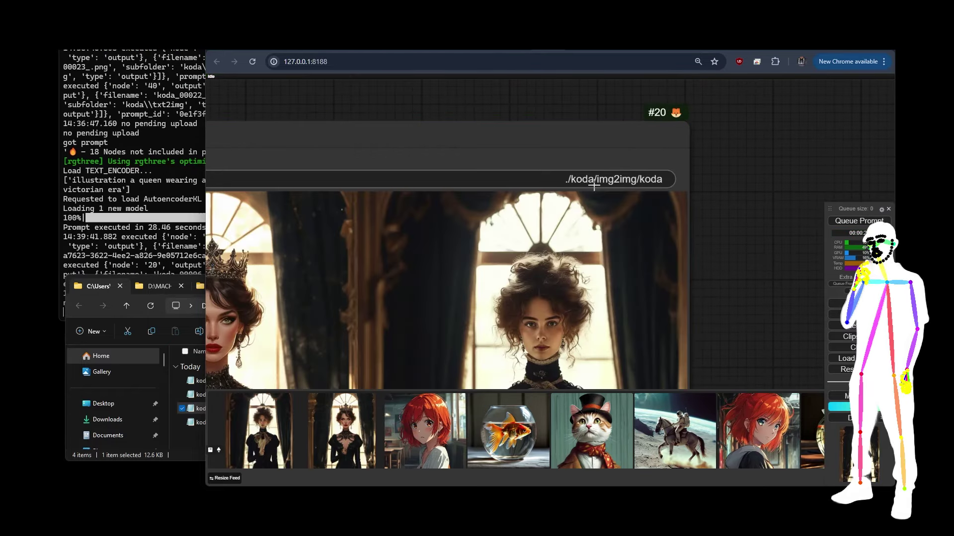
{"action": "scroll", "coordinate": [776, 175], "scroll_direction": "down", "scroll_amount": 6}
{"action": "left_click_drag", "start_coordinate": [782, 242], "coordinate": [788, 175]}
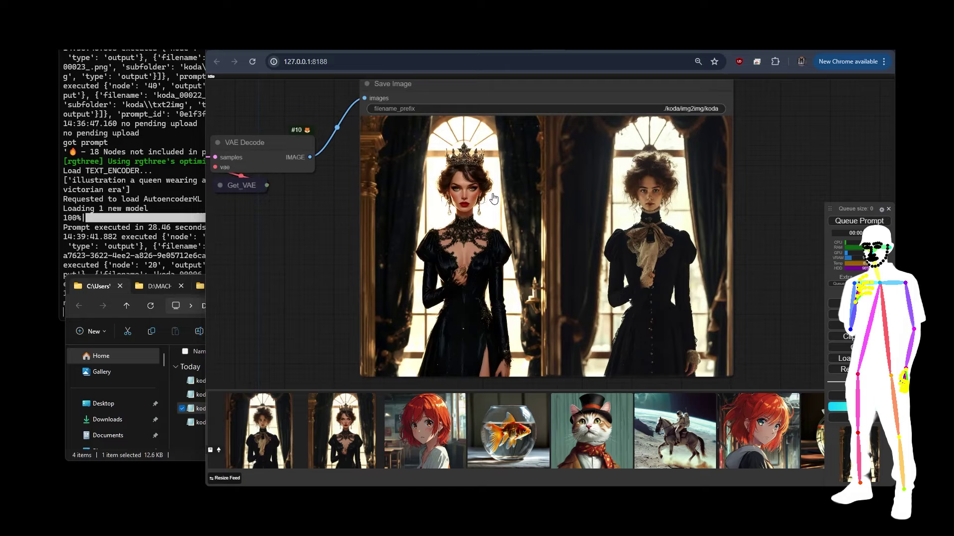
- Compare the generated queen illustration and aristocratic woman photograph up close, examining their faces, hands and dress details
{"action": "scroll", "coordinate": [482, 220], "scroll_direction": "up", "scroll_amount": 5}
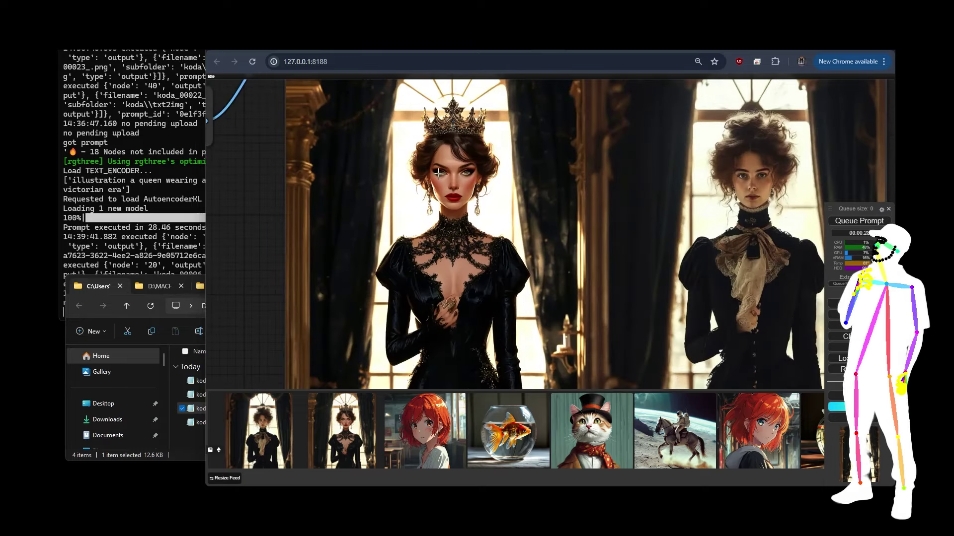
{"action": "scroll", "coordinate": [444, 326], "scroll_direction": "up", "scroll_amount": 5}
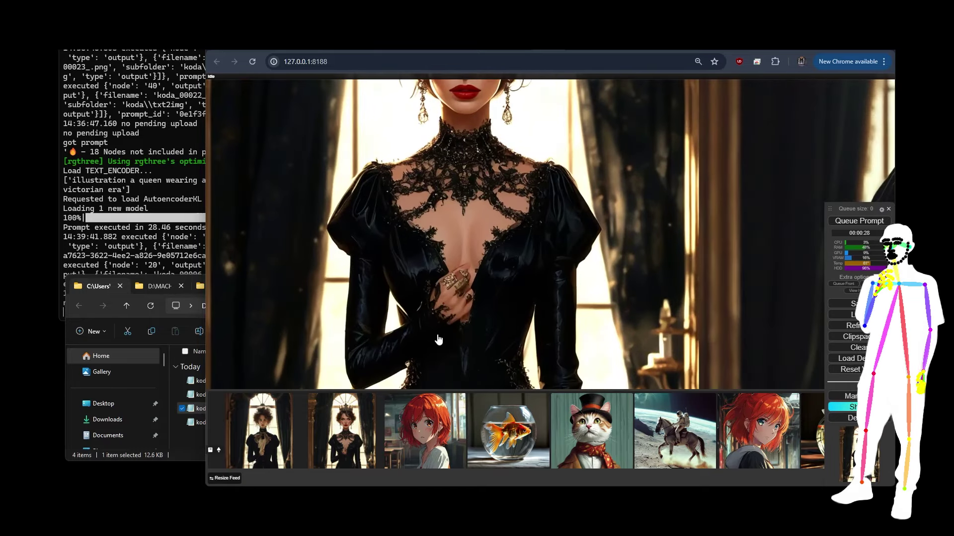
{"action": "scroll", "coordinate": [452, 322], "scroll_direction": "down", "scroll_amount": 6}
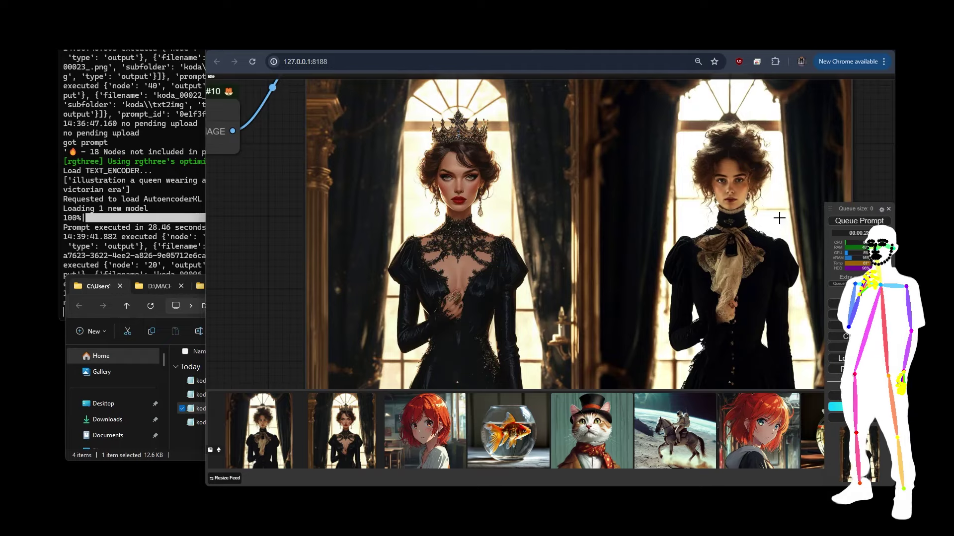
{"action": "scroll", "coordinate": [459, 168], "scroll_direction": "up", "scroll_amount": 4}
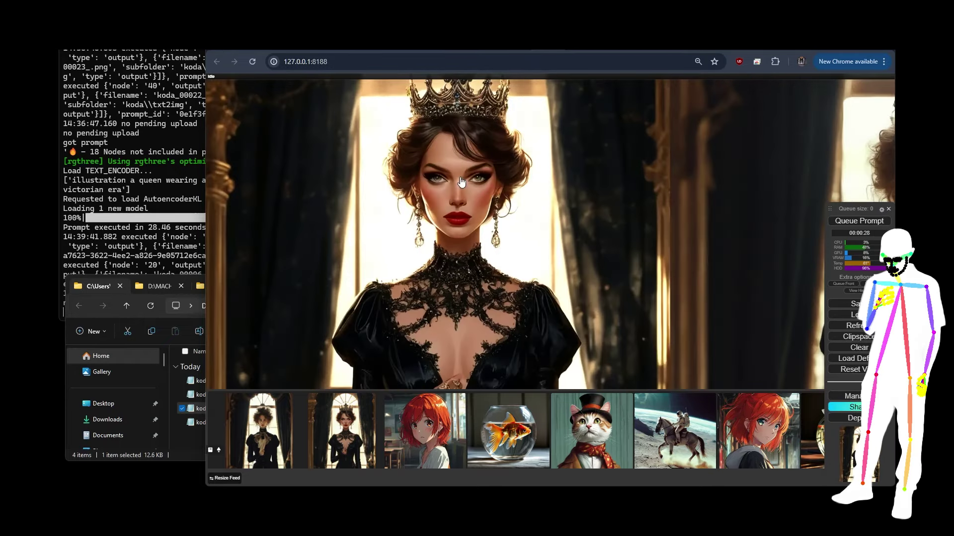
{"action": "scroll", "coordinate": [467, 165], "scroll_direction": "down", "scroll_amount": 6}
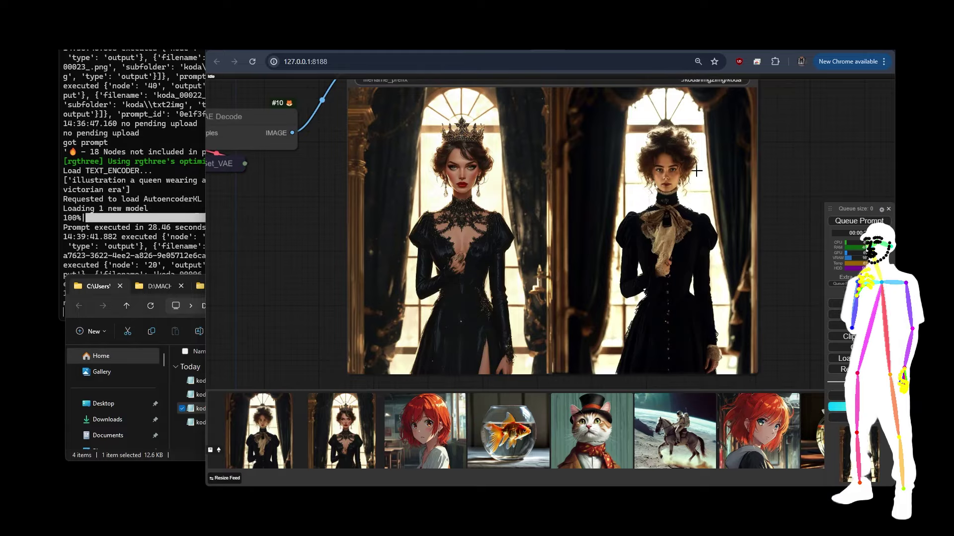
{"action": "scroll", "coordinate": [697, 186], "scroll_direction": "up", "scroll_amount": 5}
{"action": "scroll", "coordinate": [660, 172], "scroll_direction": "up", "scroll_amount": 3}
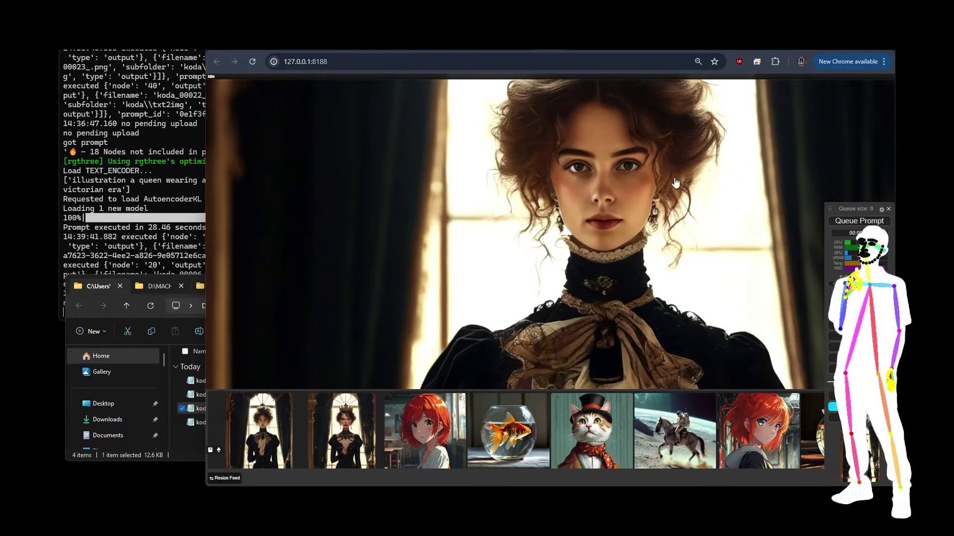
{"action": "scroll", "coordinate": [676, 183], "scroll_direction": "down", "scroll_amount": 7}
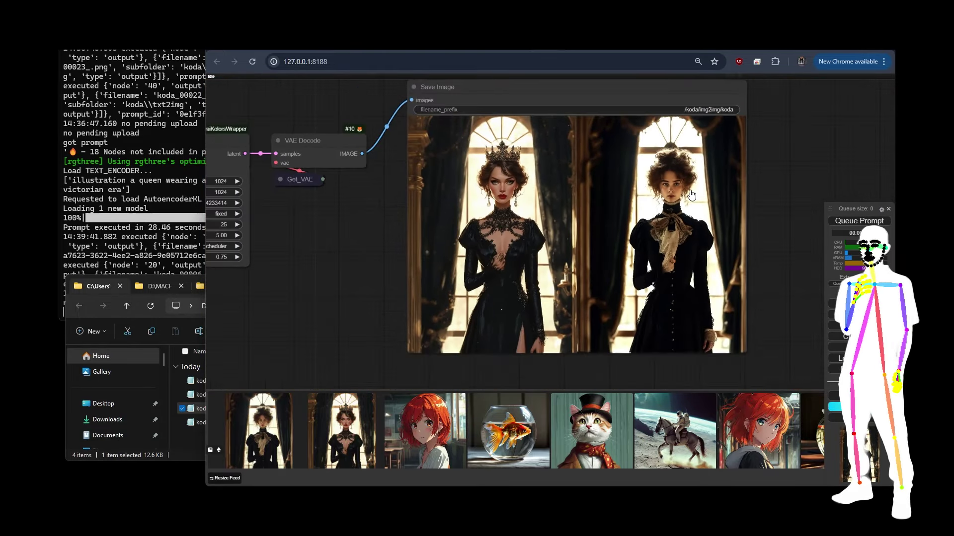
{"action": "left_click_drag", "start_coordinate": [329, 219], "coordinate": [341, 228]}
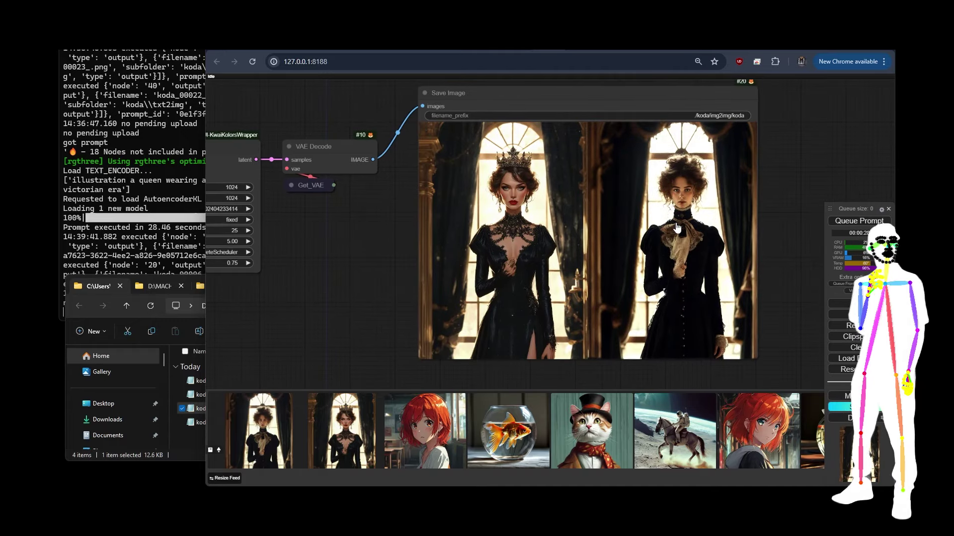
{"action": "scroll", "coordinate": [676, 227], "scroll_direction": "up", "scroll_amount": 3}
{"action": "scroll", "coordinate": [701, 309], "scroll_direction": "up", "scroll_amount": 5}
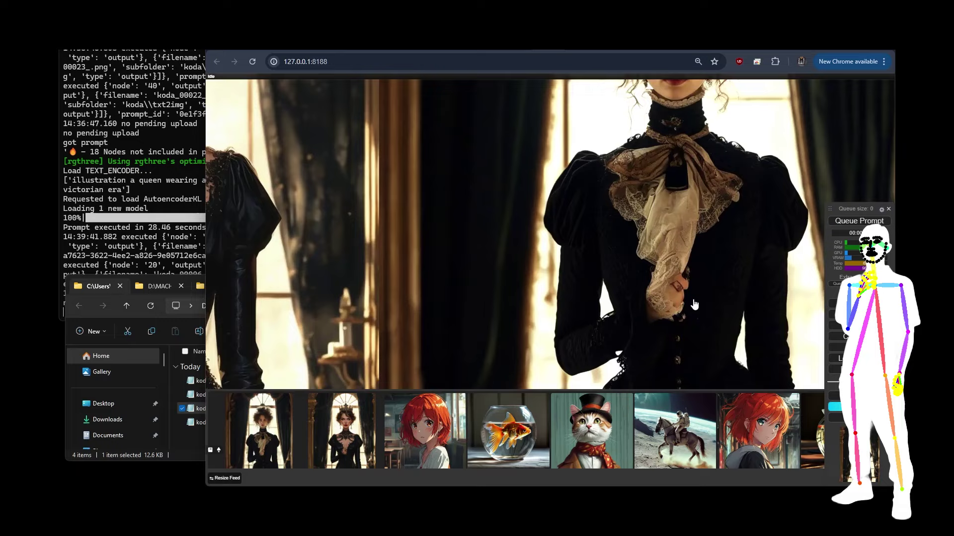
{"action": "scroll", "coordinate": [694, 304], "scroll_direction": "down", "scroll_amount": 8}
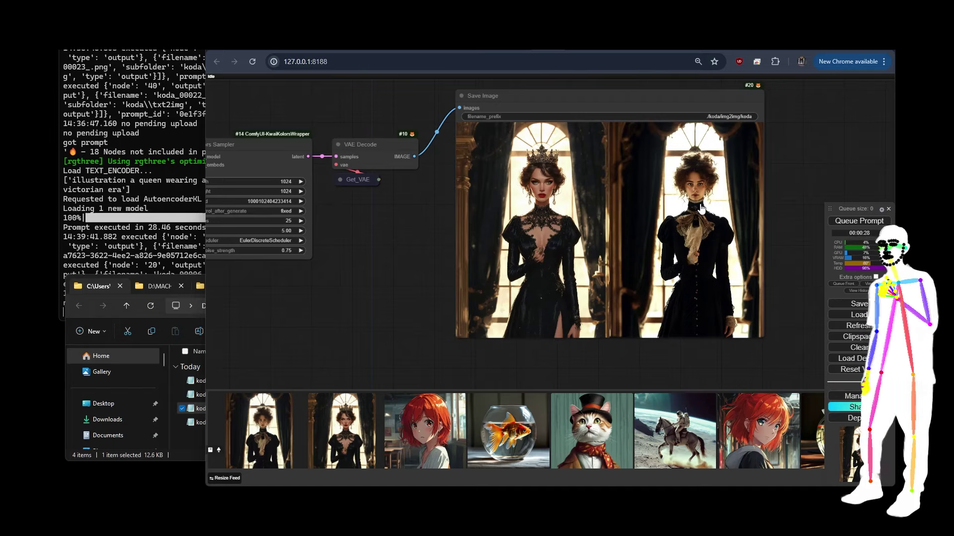
- Append a third pipe-separated prompt in the Primitive node: "A female Astronaut in space, detailed stars and nebula background", ending with another pipe
{"action": "scroll", "coordinate": [815, 171], "scroll_direction": "down", "scroll_amount": 3}
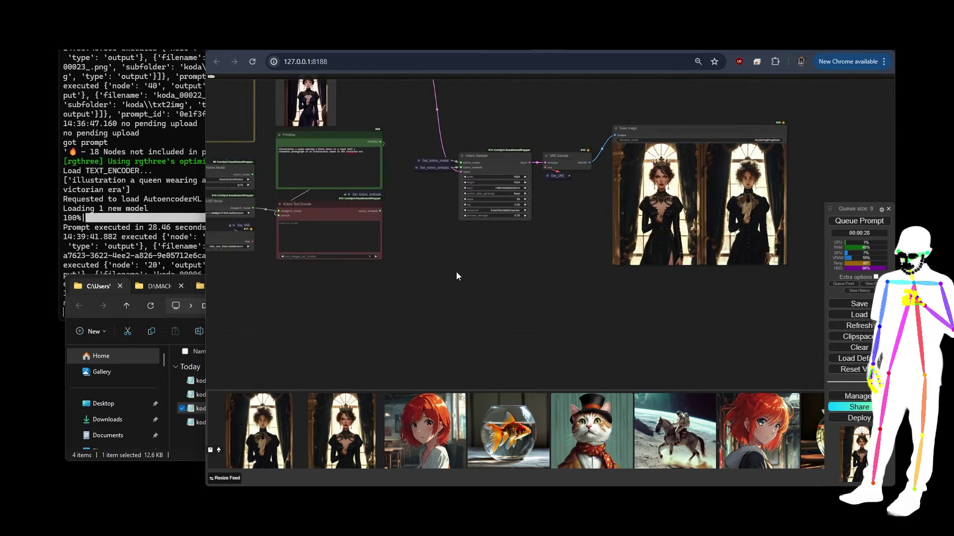
{"action": "left_click_drag", "start_coordinate": [456, 272], "coordinate": [499, 323]}
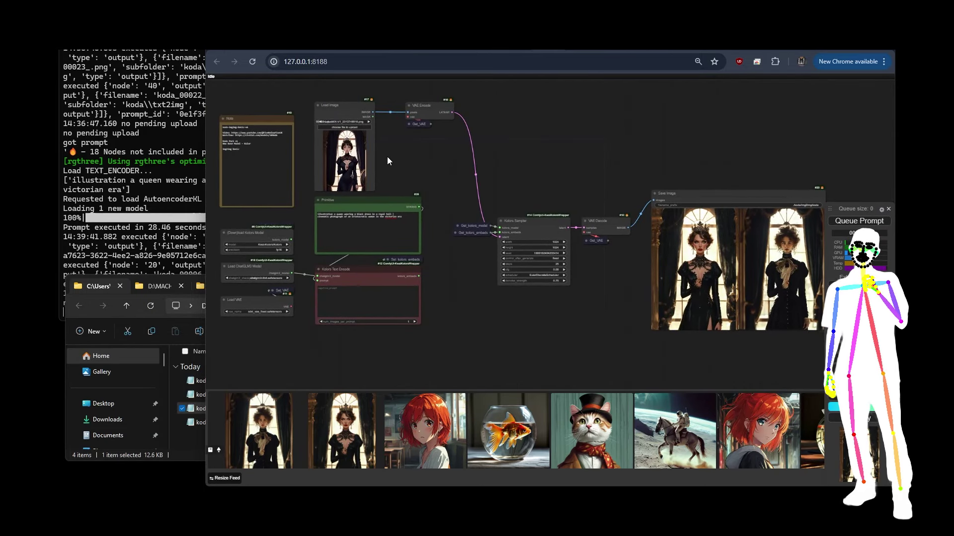
{"action": "scroll", "coordinate": [307, 223], "scroll_direction": "up", "scroll_amount": 7}
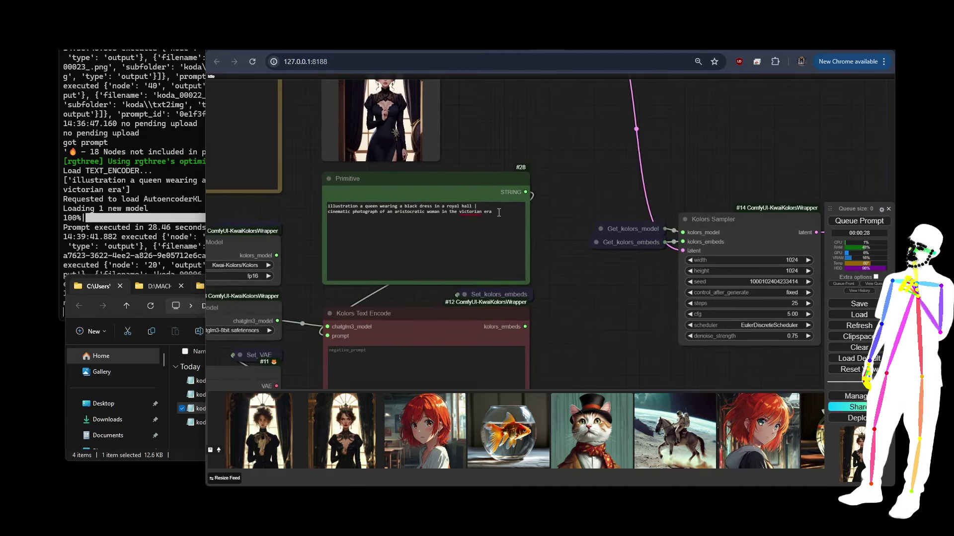
{"action": "left_click", "coordinate": [500, 213]}
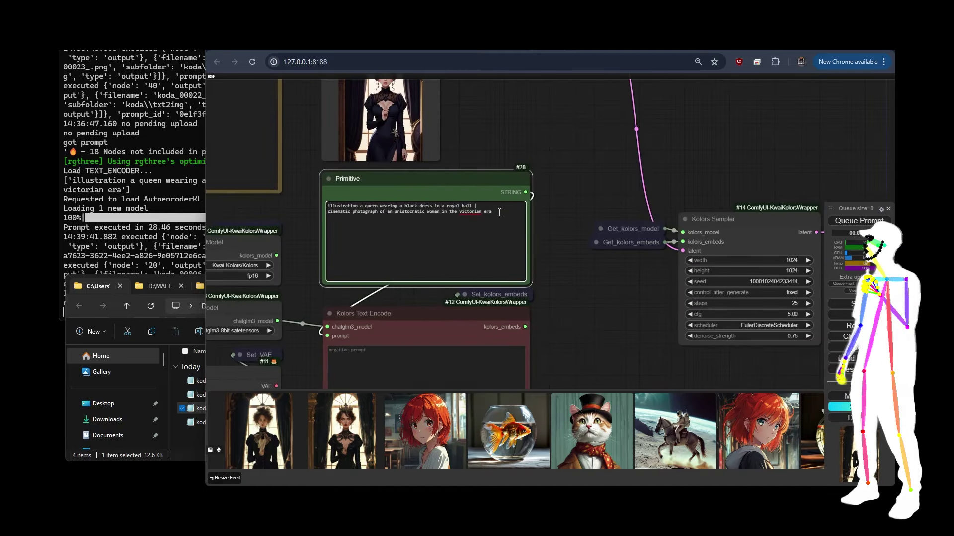
{"action": "type", "text": "| a femal"}
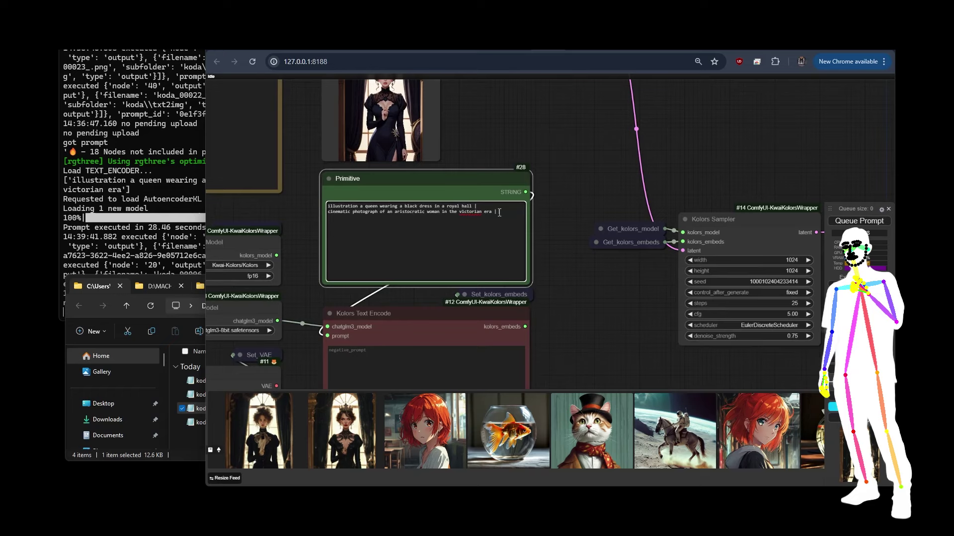
{"action": "type", "text": "e Ast"}
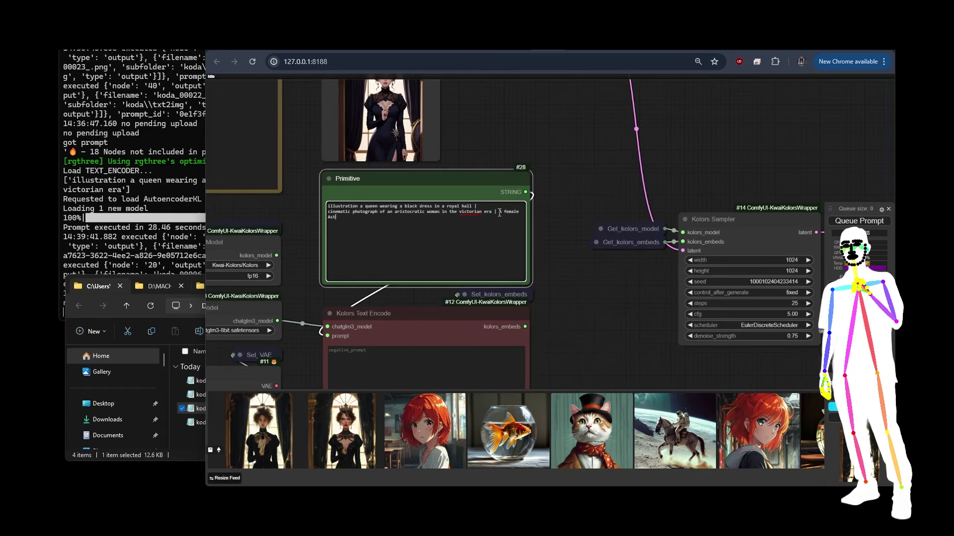
{"action": "type", "text": "ronaut in space"}
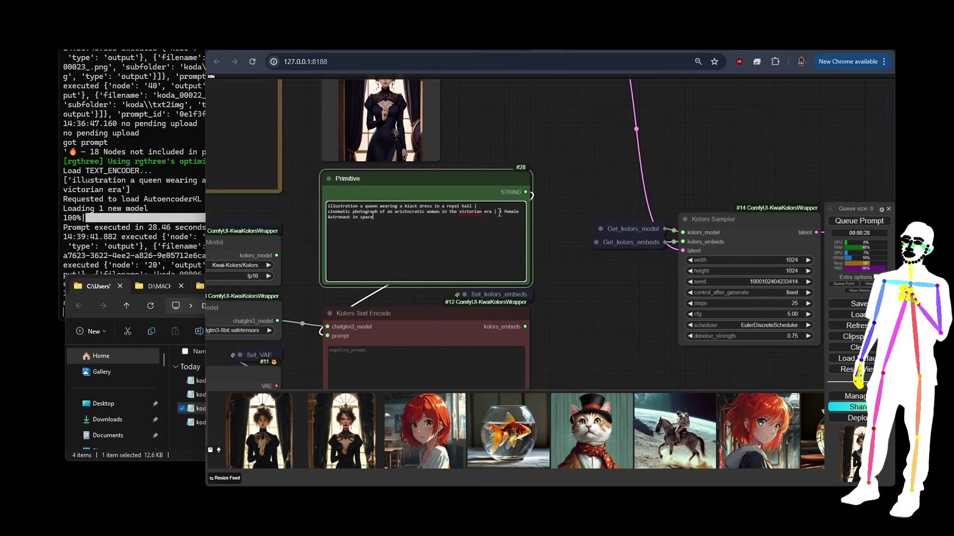
{"action": "type", "text": ", "}
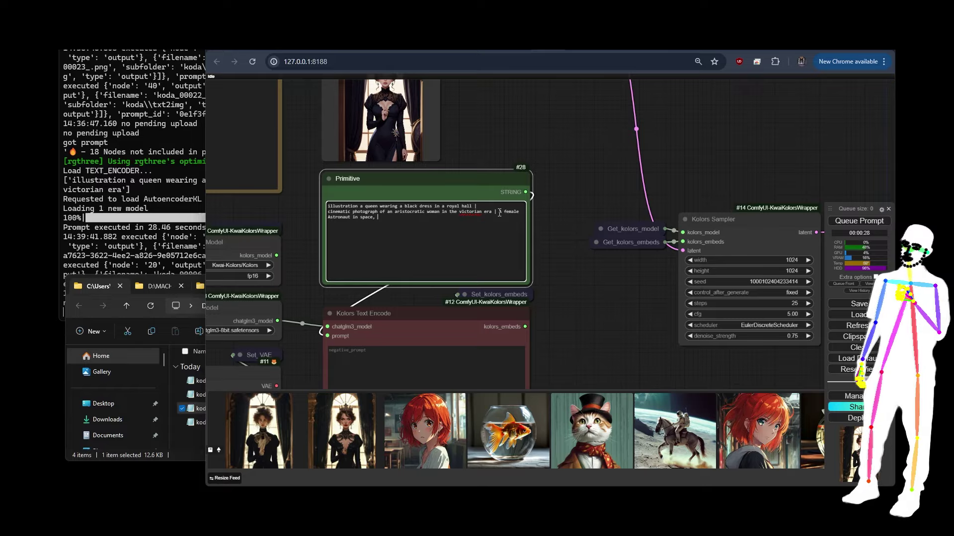
{"action": "type", "text": "detailed star"}
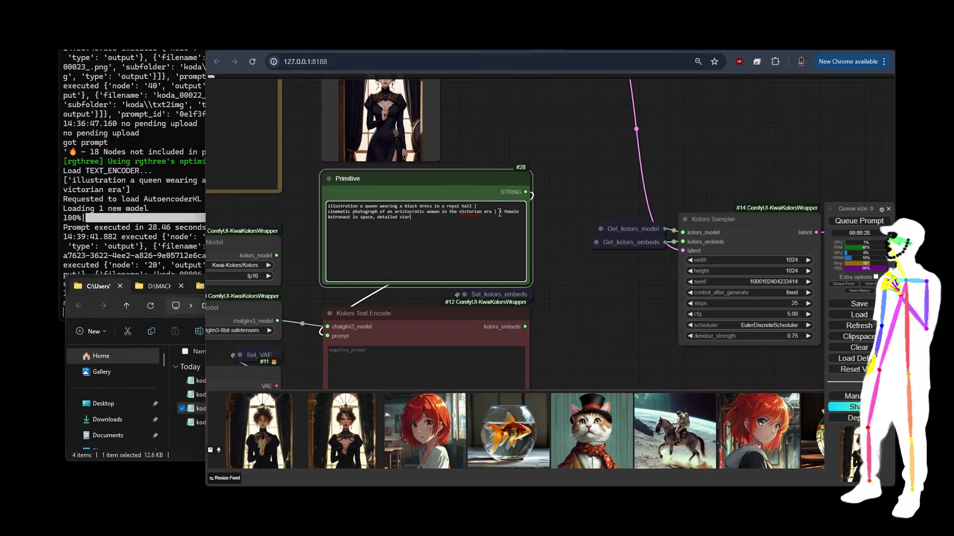
{"action": "type", "text": "s "}
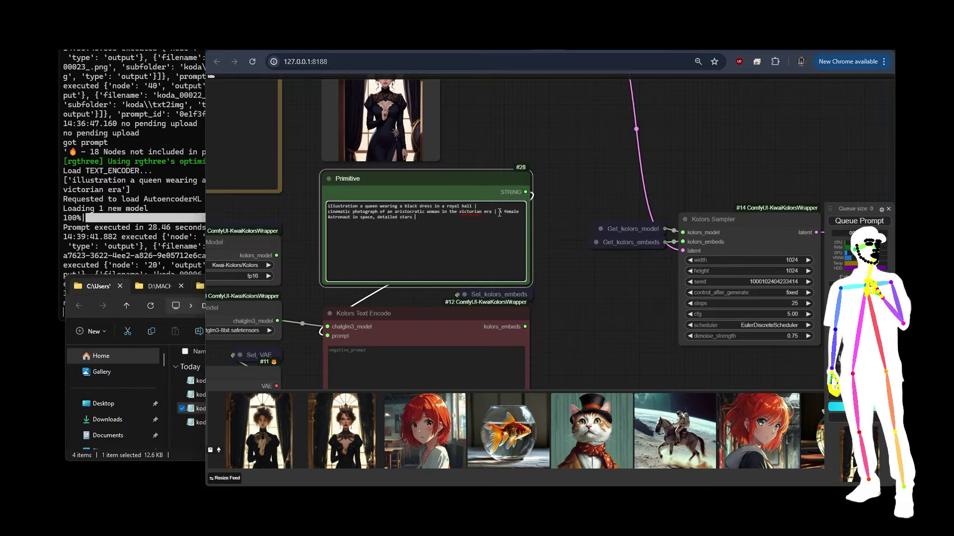
{"action": "type", "text": "and nebula"}
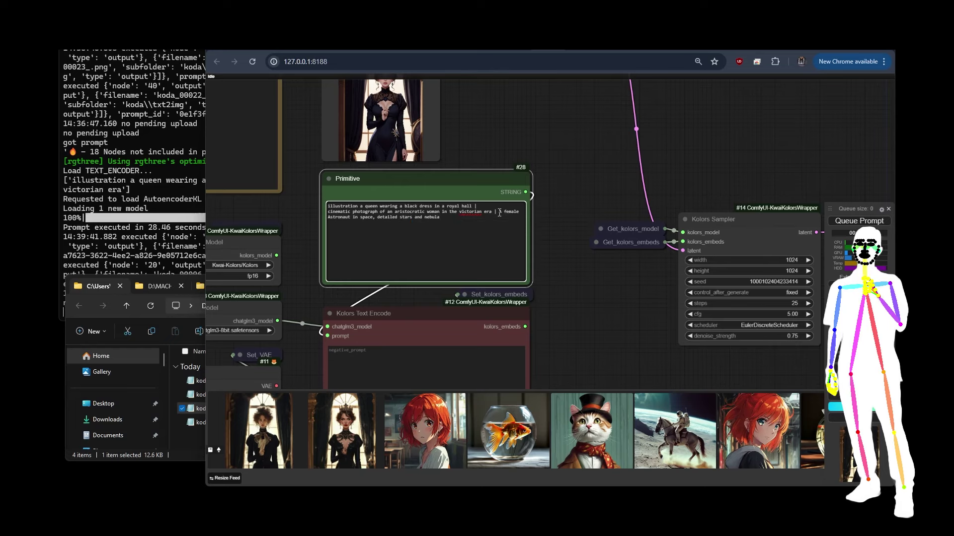
{"action": "type", "text": " background |"}
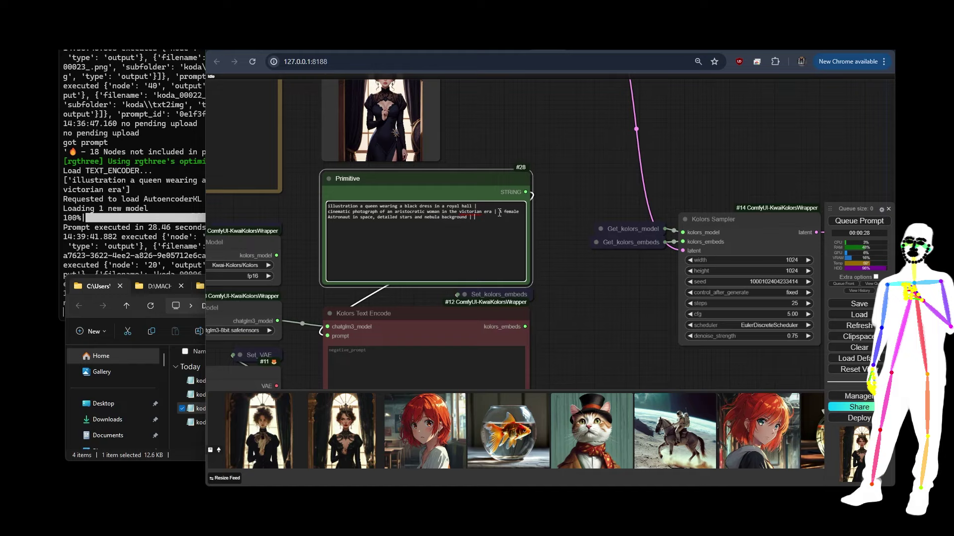
- Add "anthropomorphic queen in fine robes, female focus" as the fourth prompt and queue the workflow
{"action": "type", "text": "anth"}
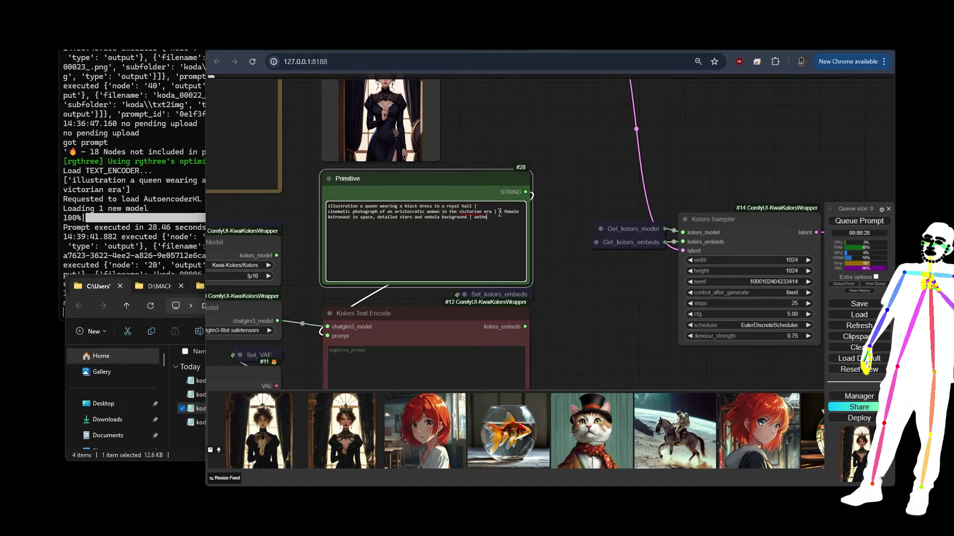
{"action": "type", "text": "ro"}
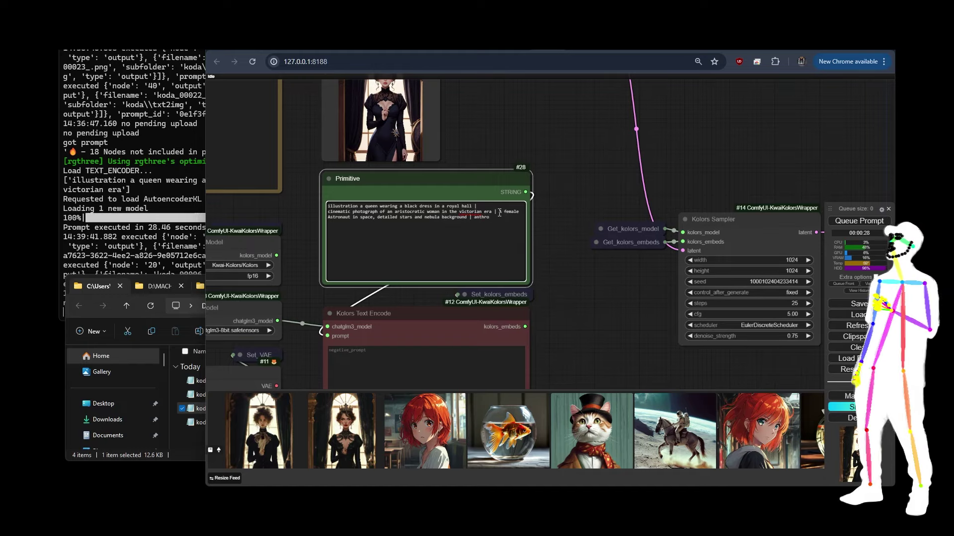
{"action": "type", "text": "pomo"}
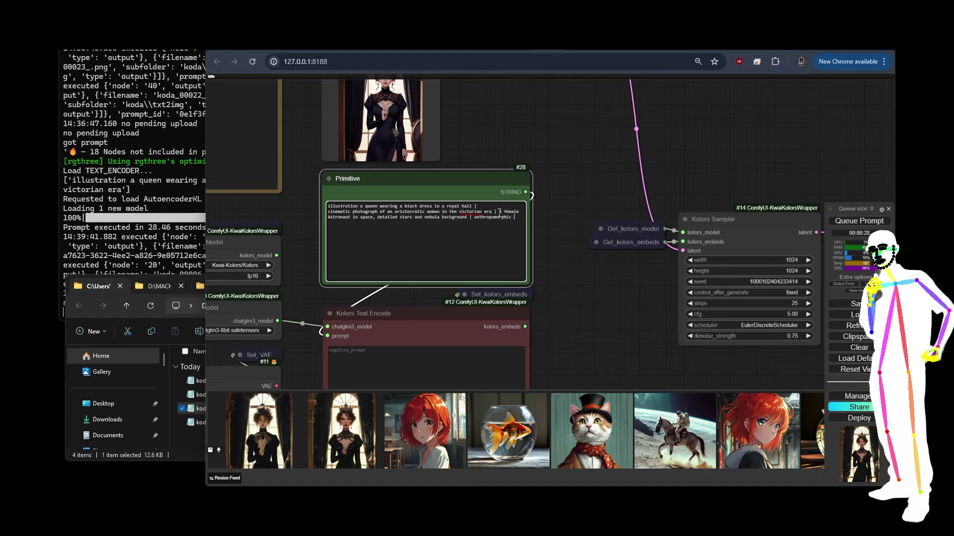
{"action": "type", "text": "rphic quee"}
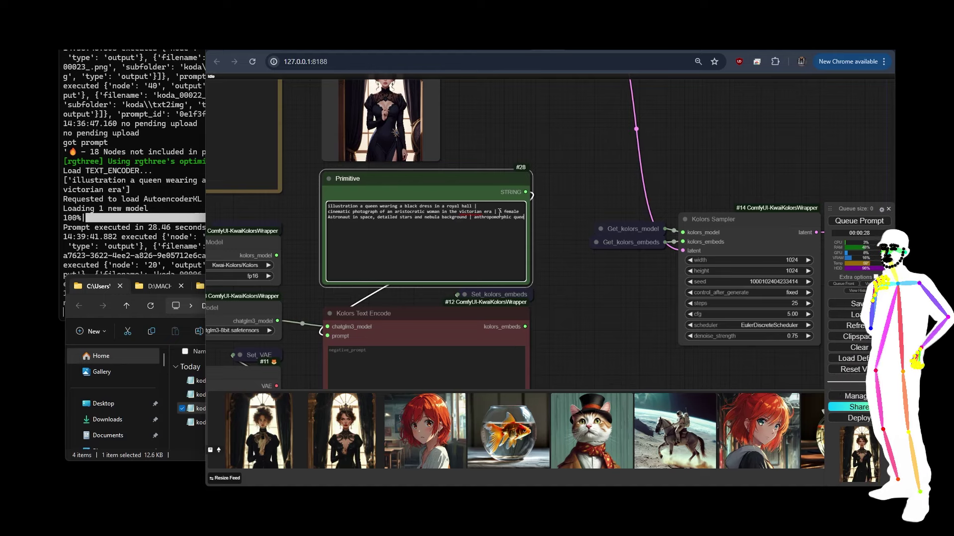
{"action": "type", "text": "n in fine robes"}
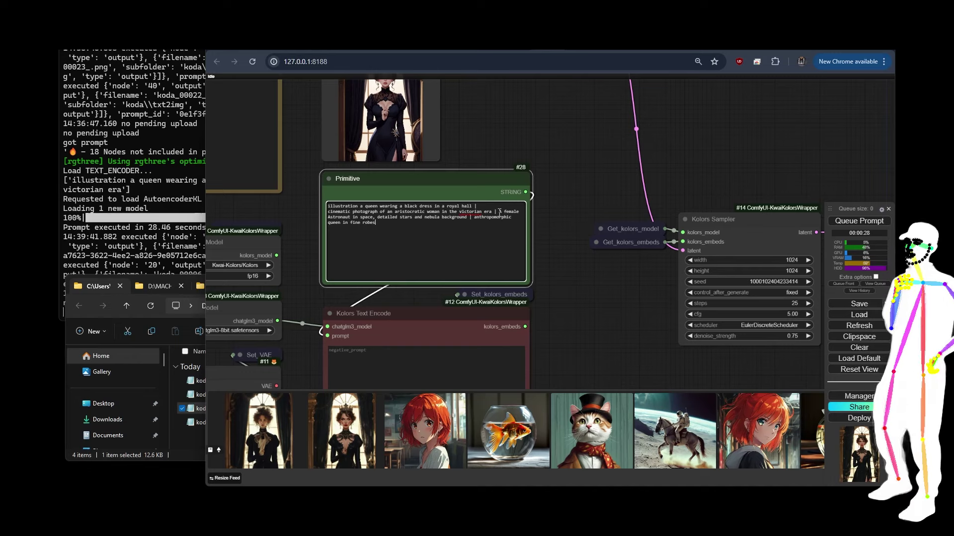
{"action": "type", "text": ", female focus"}
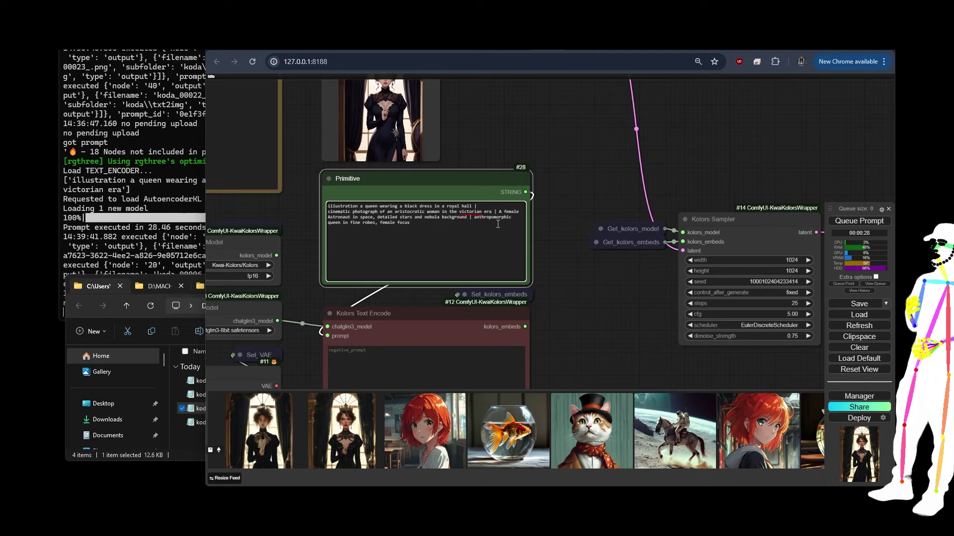
{"action": "left_click", "coordinate": [836, 226]}
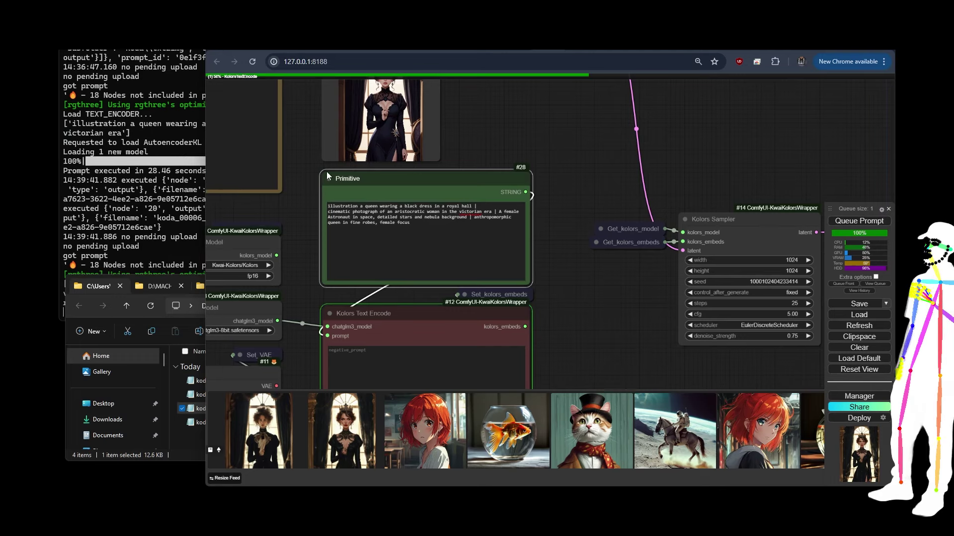
- Monitor the four-prompt image-to-image run across the workflow, checking the Primitive prompts, Kolors Sampler progress and Save Image output
{"action": "scroll", "coordinate": [303, 141], "scroll_direction": "down", "scroll_amount": 7}
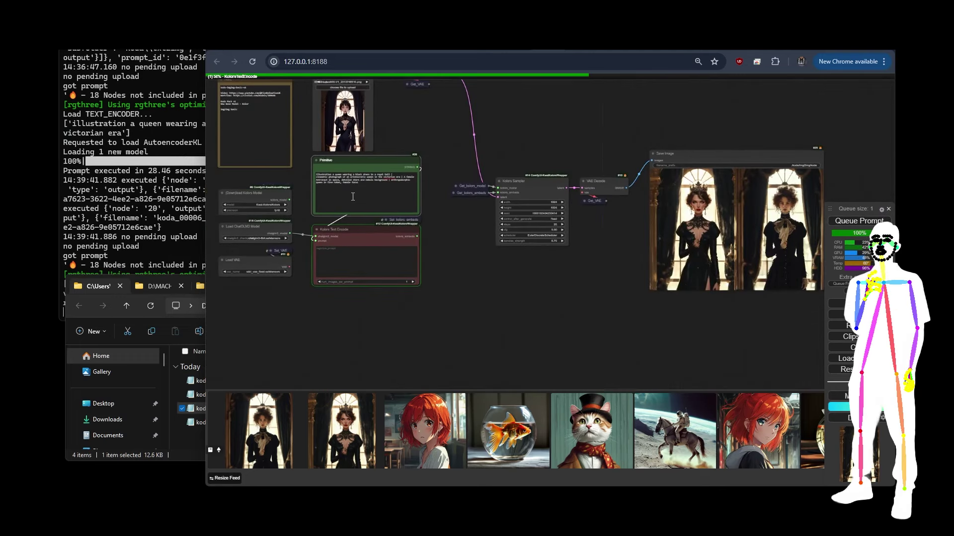
{"action": "left_click_drag", "start_coordinate": [747, 338], "coordinate": [584, 302]}
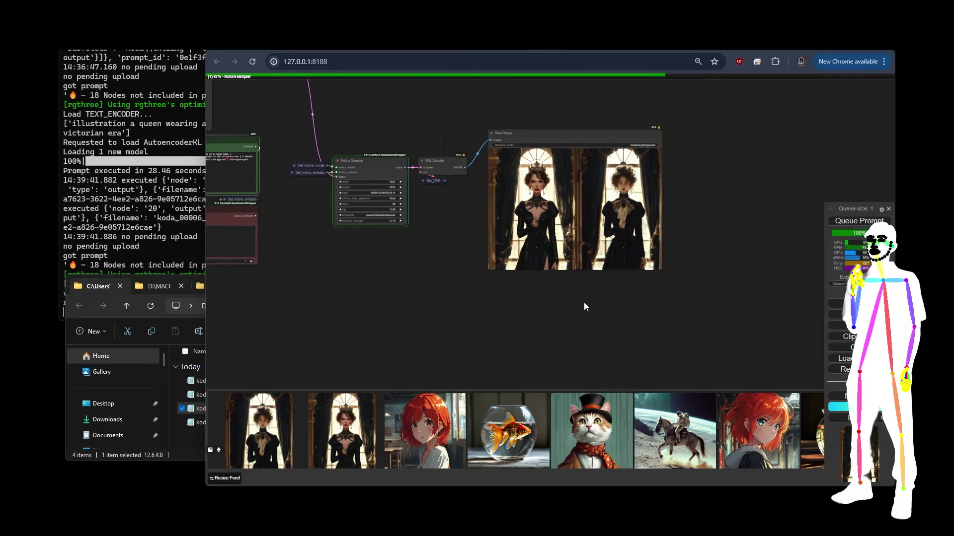
{"action": "left_click_drag", "start_coordinate": [389, 267], "coordinate": [603, 308]}
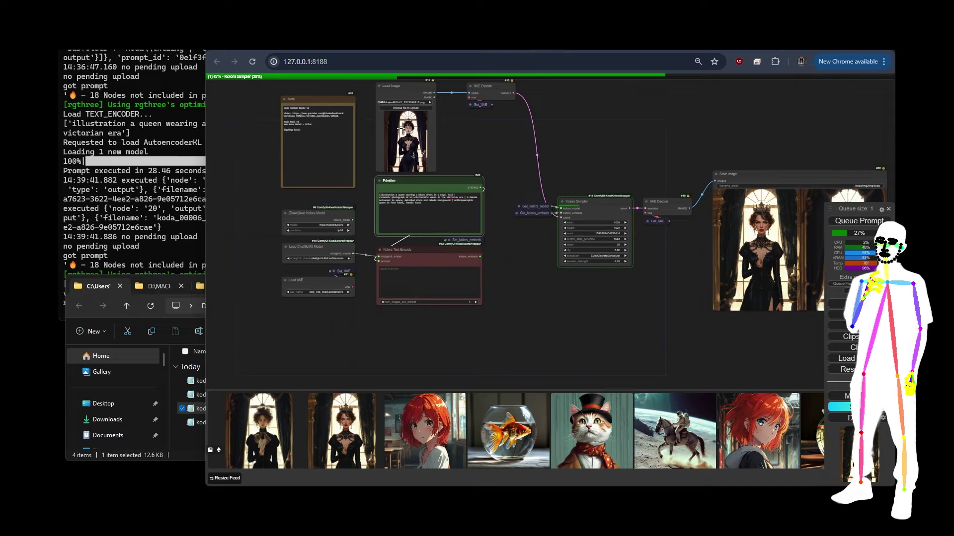
{"action": "scroll", "coordinate": [463, 161], "scroll_direction": "up", "scroll_amount": 3}
{"action": "scroll", "coordinate": [445, 142], "scroll_direction": "up", "scroll_amount": 2}
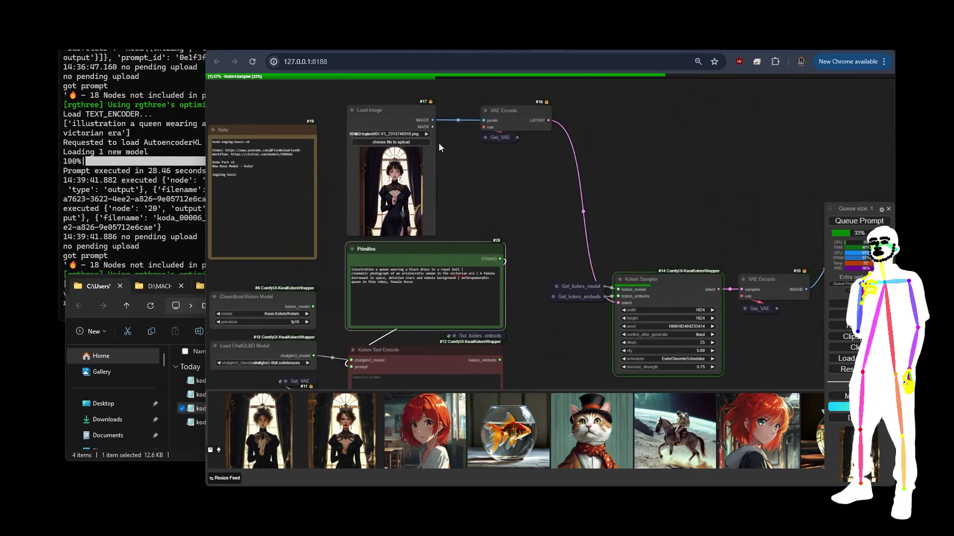
{"action": "left_click_drag", "start_coordinate": [708, 213], "coordinate": [611, 138]}
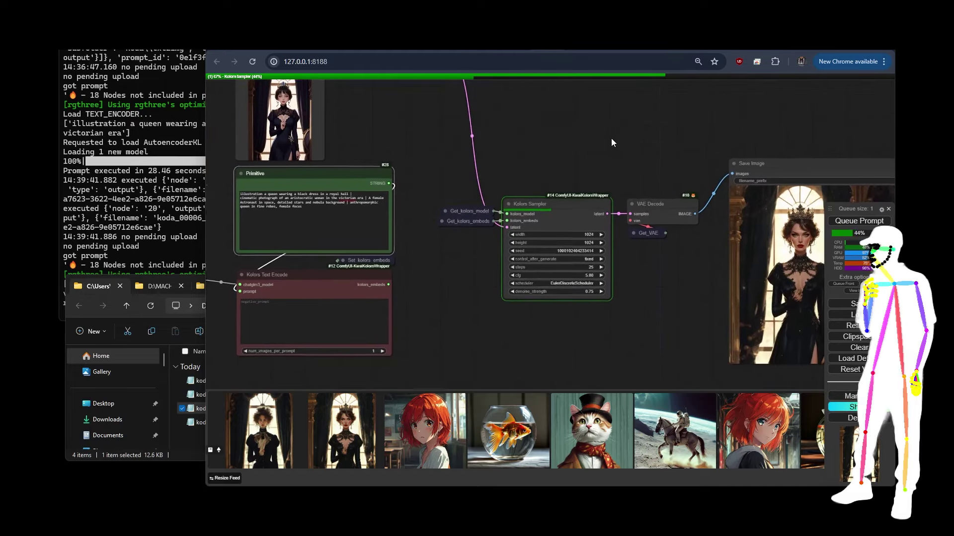
{"action": "scroll", "coordinate": [616, 266], "scroll_direction": "up", "scroll_amount": 3}
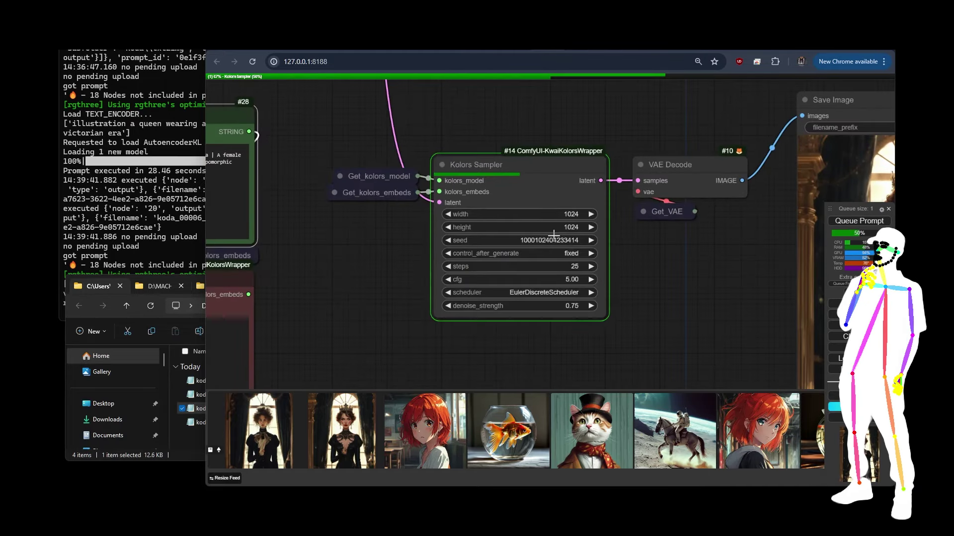
{"action": "scroll", "coordinate": [667, 264], "scroll_direction": "down", "scroll_amount": 5}
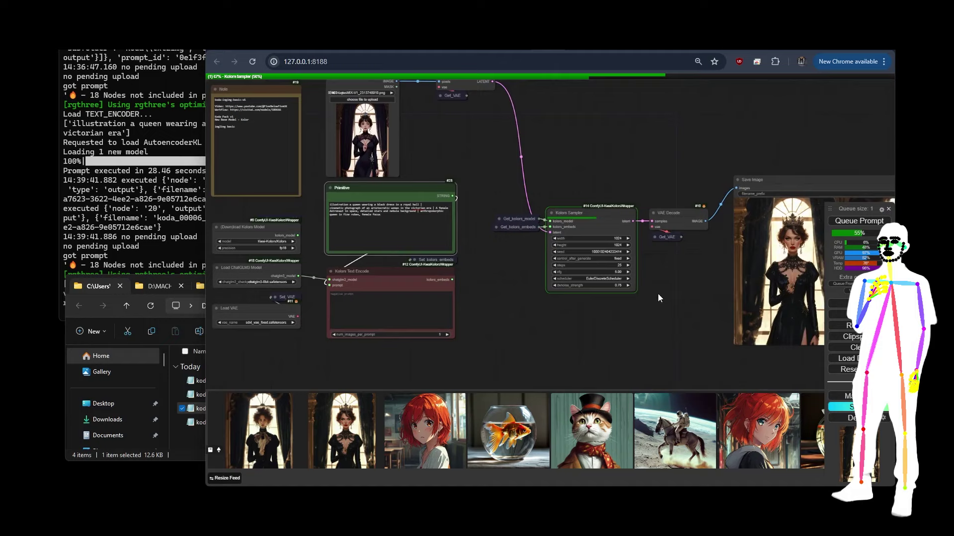
{"action": "left_click_drag", "start_coordinate": [686, 307], "coordinate": [586, 297]}
{"action": "scroll", "coordinate": [529, 226], "scroll_direction": "up", "scroll_amount": 5}
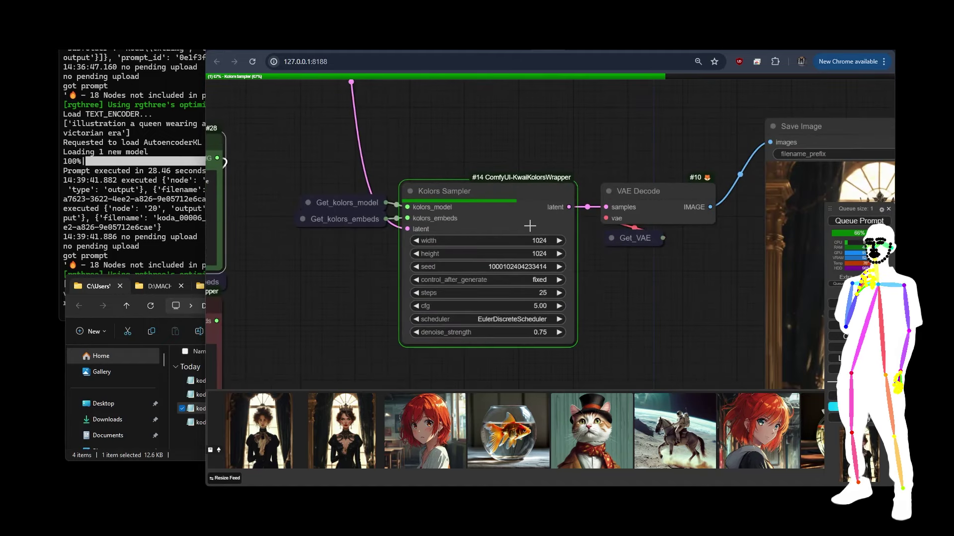
{"action": "scroll", "coordinate": [614, 302], "scroll_direction": "down", "scroll_amount": 5}
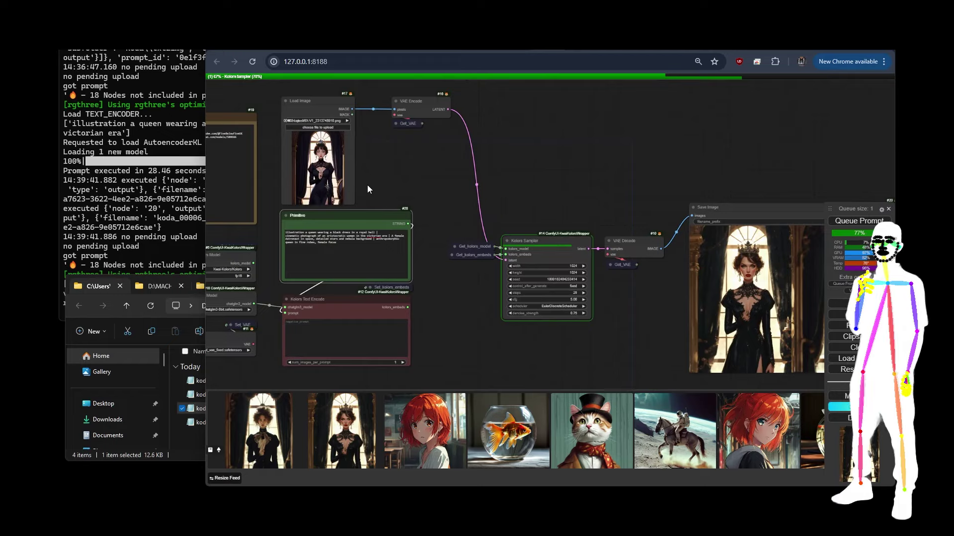
{"action": "left_click_drag", "start_coordinate": [616, 172], "coordinate": [497, 137]}
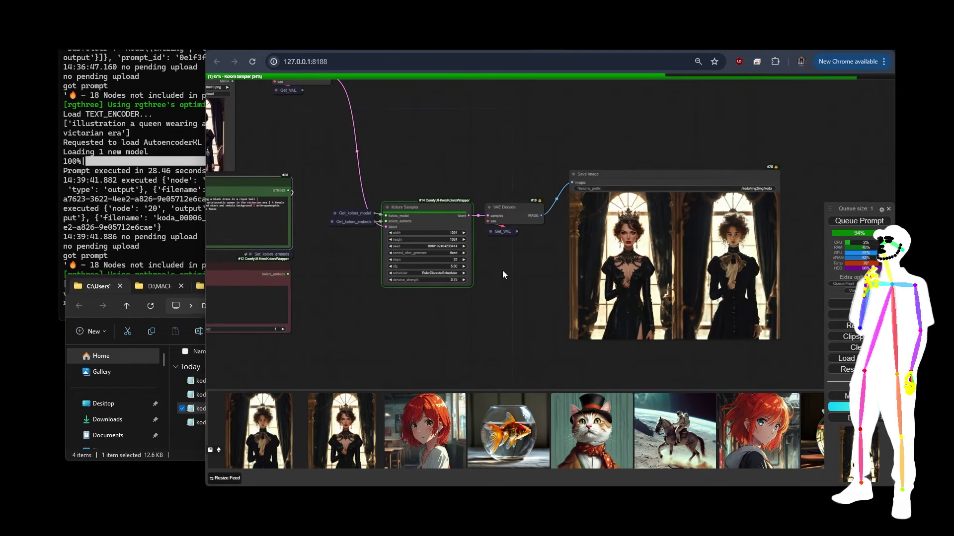
{"action": "scroll", "coordinate": [444, 233], "scroll_direction": "up", "scroll_amount": 5}
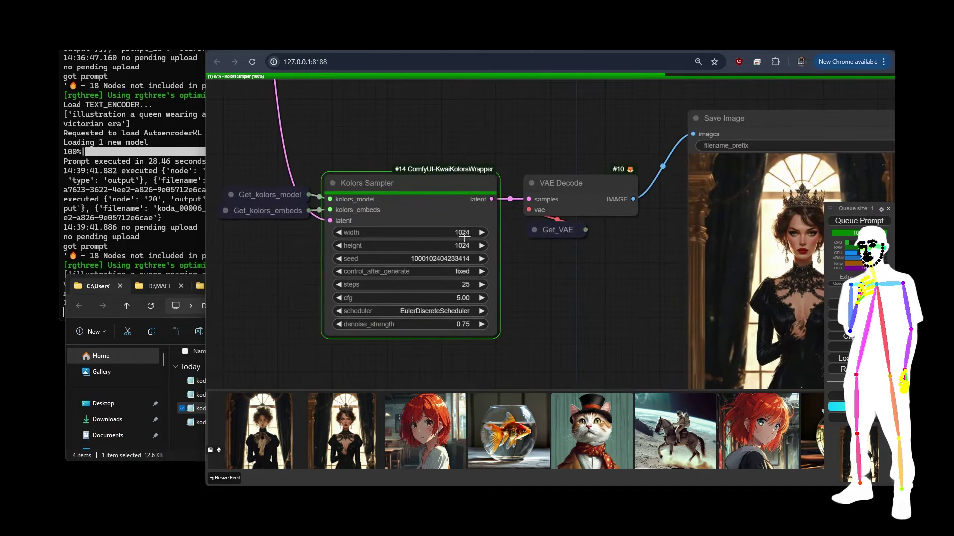
{"action": "scroll", "coordinate": [571, 289], "scroll_direction": "down", "scroll_amount": 4}
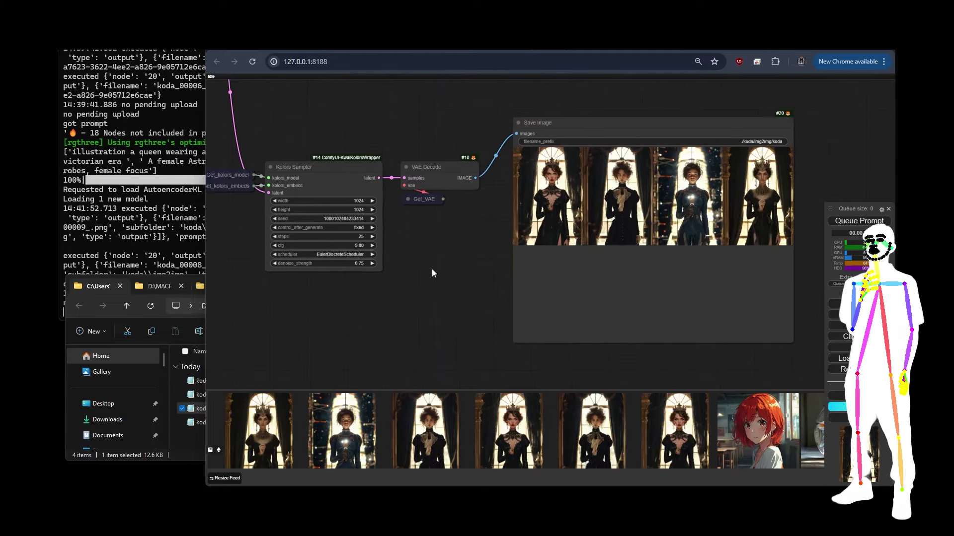
- Compare the four generated images in the Save Image node with their prompts, examining the astronaut and the fourth queen up close
{"action": "left_click_drag", "start_coordinate": [348, 253], "coordinate": [669, 318]}
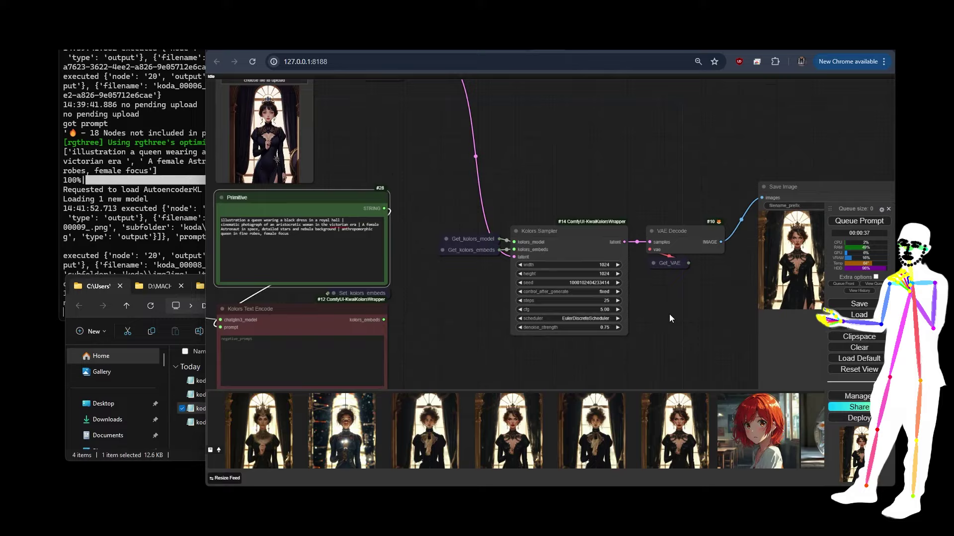
{"action": "left_click_drag", "start_coordinate": [669, 314], "coordinate": [386, 289]}
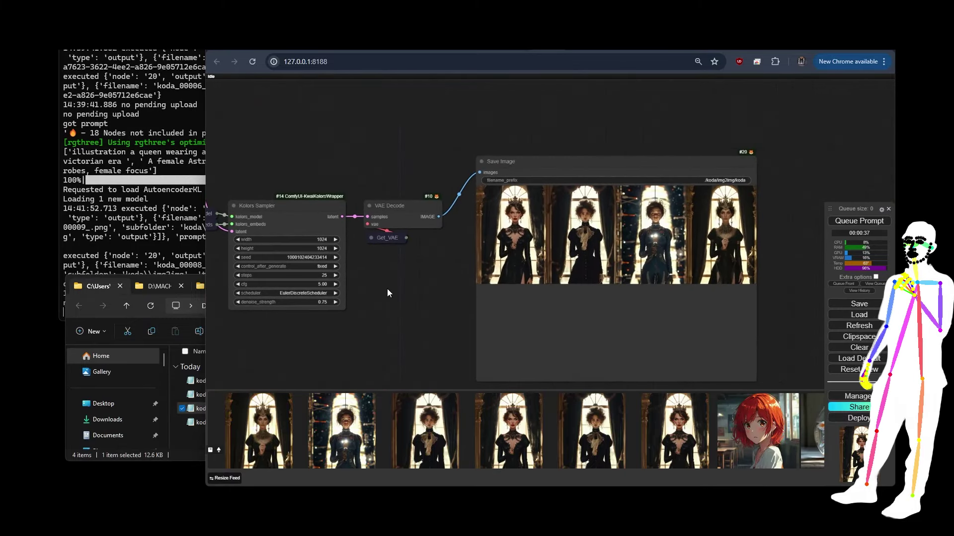
{"action": "scroll", "coordinate": [608, 224], "scroll_direction": "up", "scroll_amount": 12}
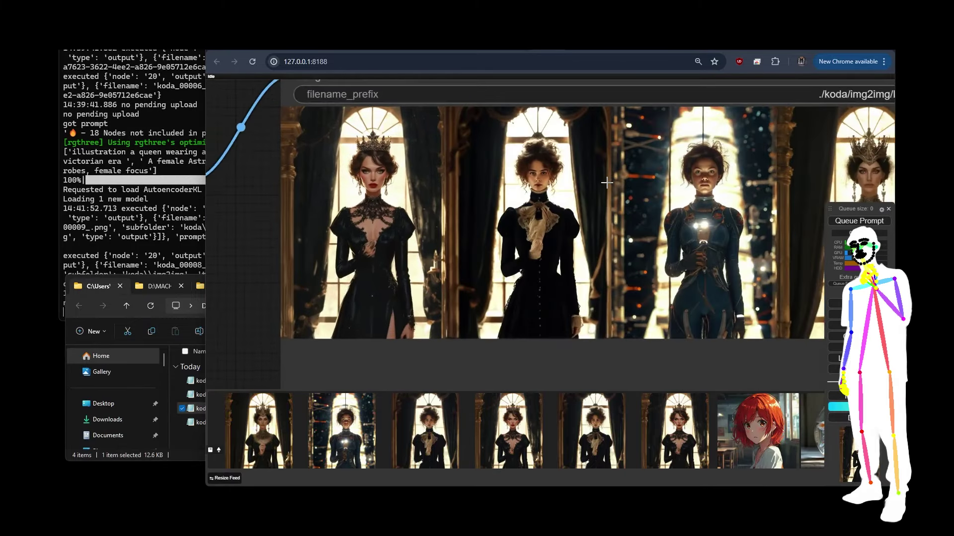
{"action": "scroll", "coordinate": [608, 189], "scroll_direction": "down", "scroll_amount": 1}
{"action": "scroll", "coordinate": [303, 322], "scroll_direction": "down", "scroll_amount": 2}
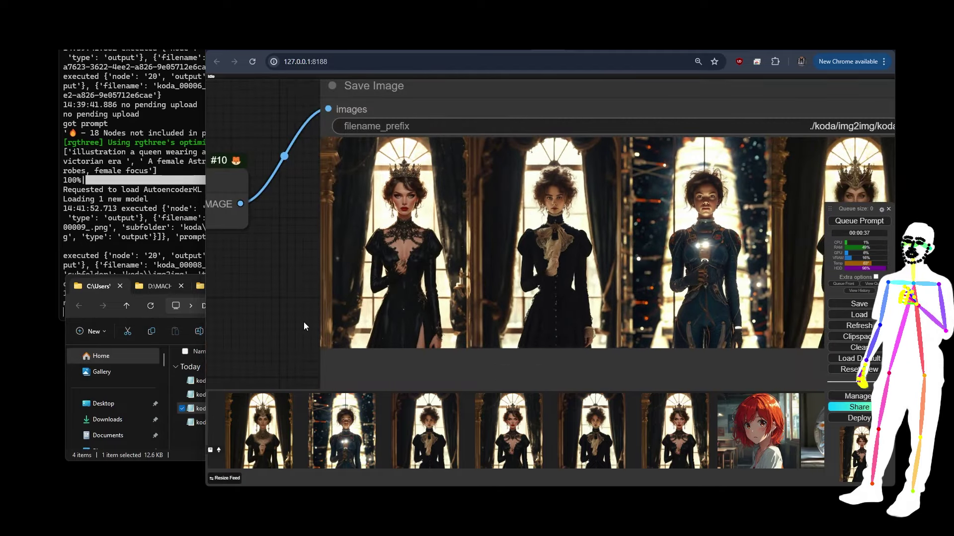
{"action": "left_click_drag", "start_coordinate": [305, 323], "coordinate": [155, 323]}
{"action": "scroll", "coordinate": [655, 235], "scroll_direction": "up", "scroll_amount": 5}
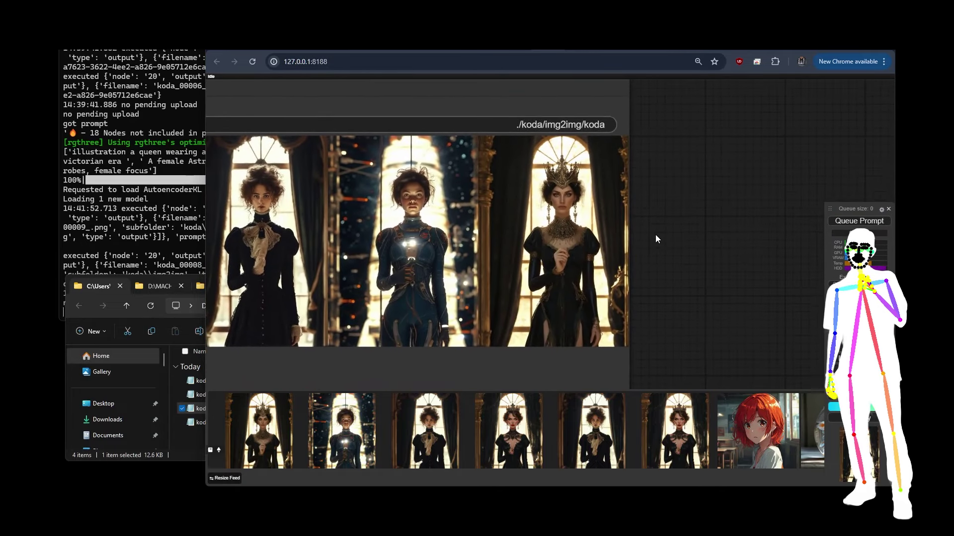
{"action": "scroll", "coordinate": [735, 230], "scroll_direction": "up", "scroll_amount": 4}
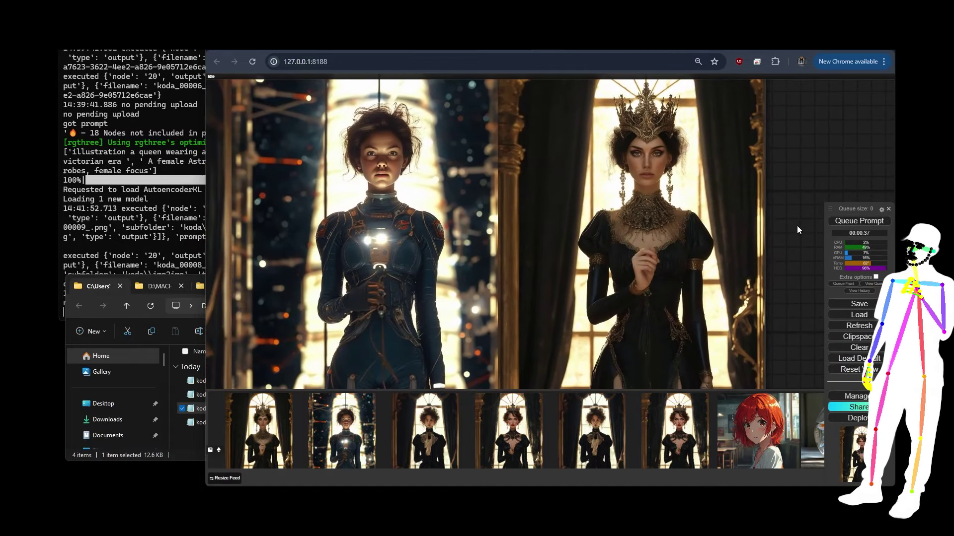
{"action": "scroll", "coordinate": [788, 222], "scroll_direction": "down", "scroll_amount": 2}
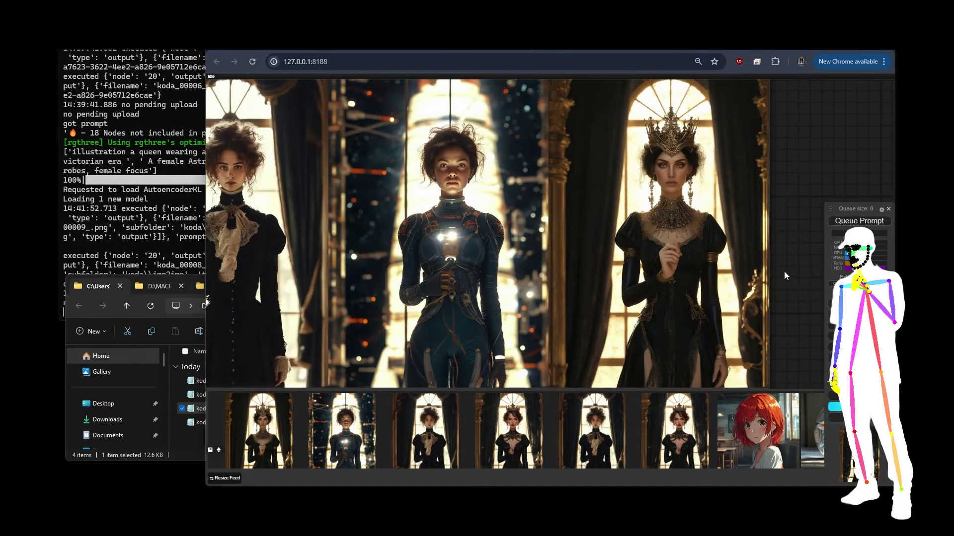
{"action": "scroll", "coordinate": [784, 272], "scroll_direction": "up", "scroll_amount": 3}
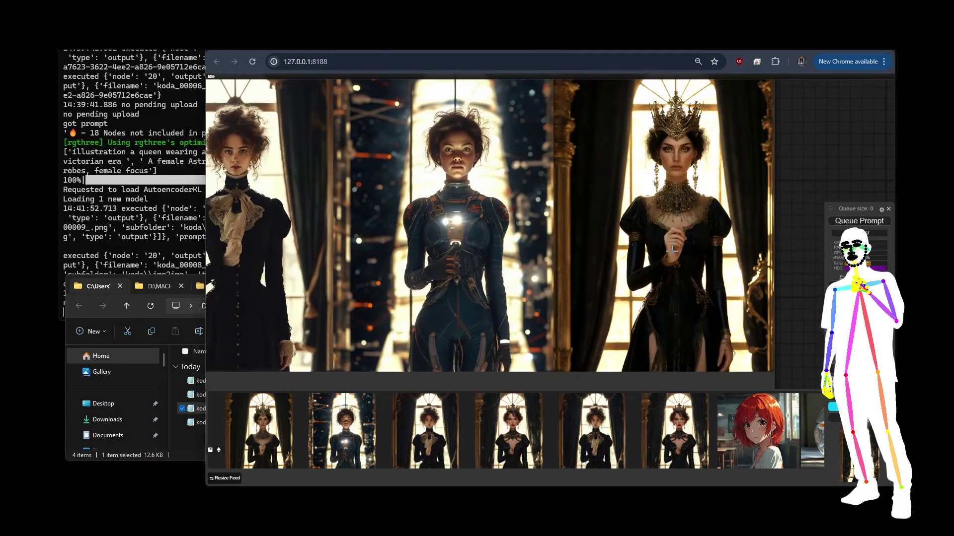
{"action": "scroll", "coordinate": [783, 247], "scroll_direction": "up", "scroll_amount": 3}
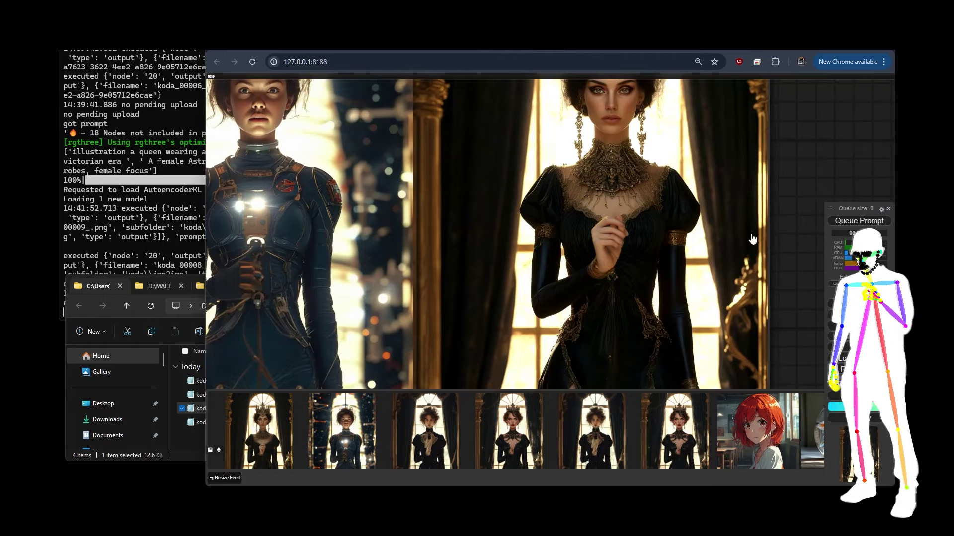
{"action": "scroll", "coordinate": [776, 296], "scroll_direction": "down", "scroll_amount": 5}
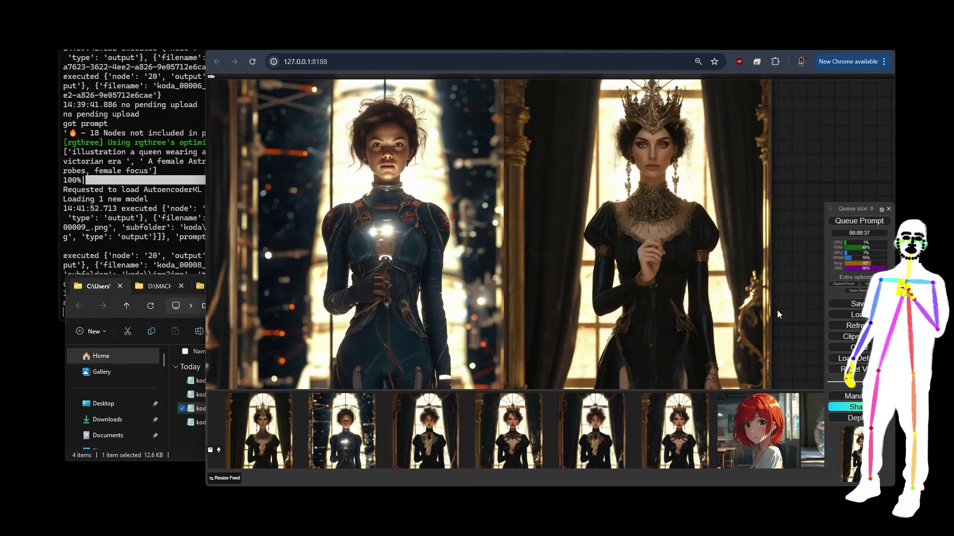
{"action": "scroll", "coordinate": [790, 194], "scroll_direction": "down", "scroll_amount": 3}
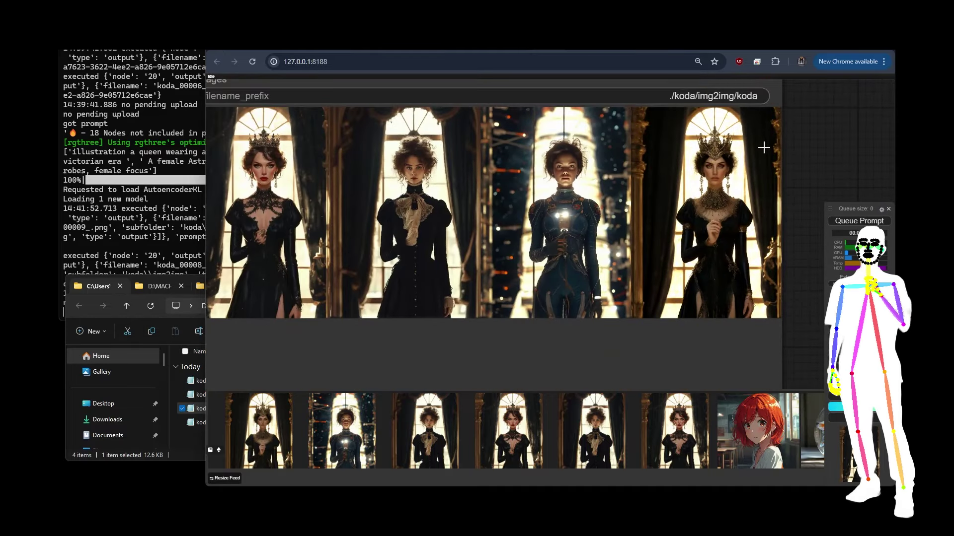
- Insert "frog" after "anthropomorphic" in the fourth prompt of the Primitive node
{"action": "scroll", "coordinate": [824, 157], "scroll_direction": "down", "scroll_amount": 5}
{"action": "left_click_drag", "start_coordinate": [323, 294], "coordinate": [635, 308]}
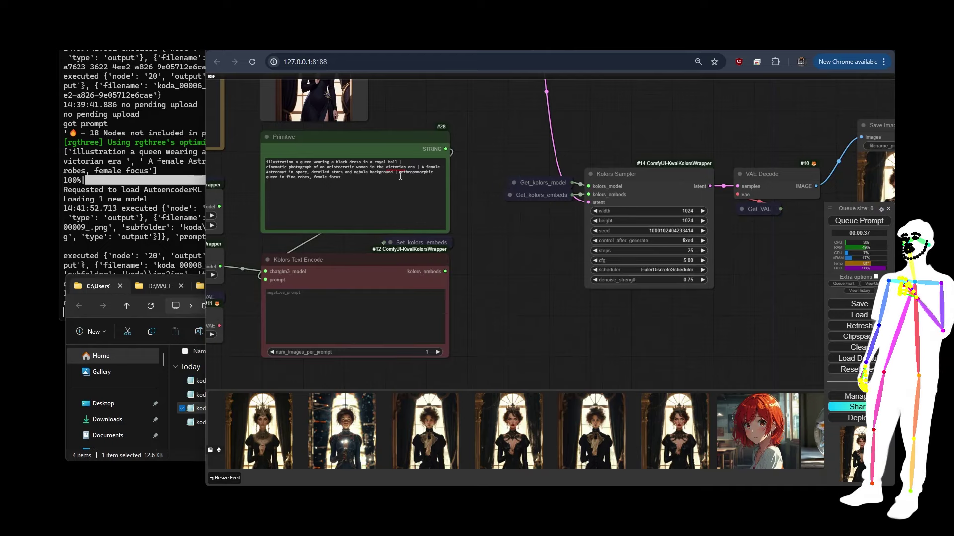
{"action": "left_click", "coordinate": [439, 174]}
{"action": "type", "text": "frog"}
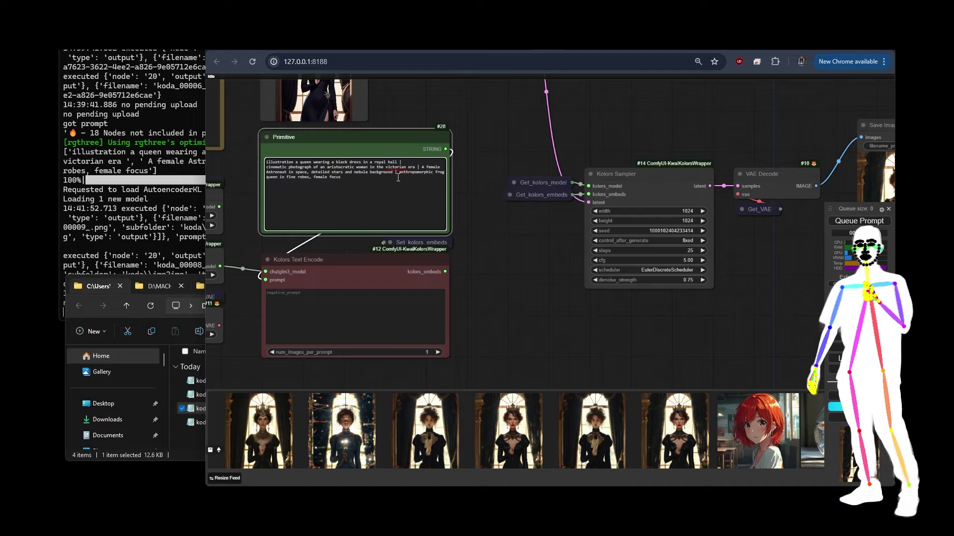
- Delete the first three prompts, keeping only "anthropomorphic frog queen in fine robes, female focus", and queue the workflow
{"action": "left_click_drag", "start_coordinate": [396, 171], "coordinate": [259, 163]}
{"action": "key", "text": "BackSpace"}
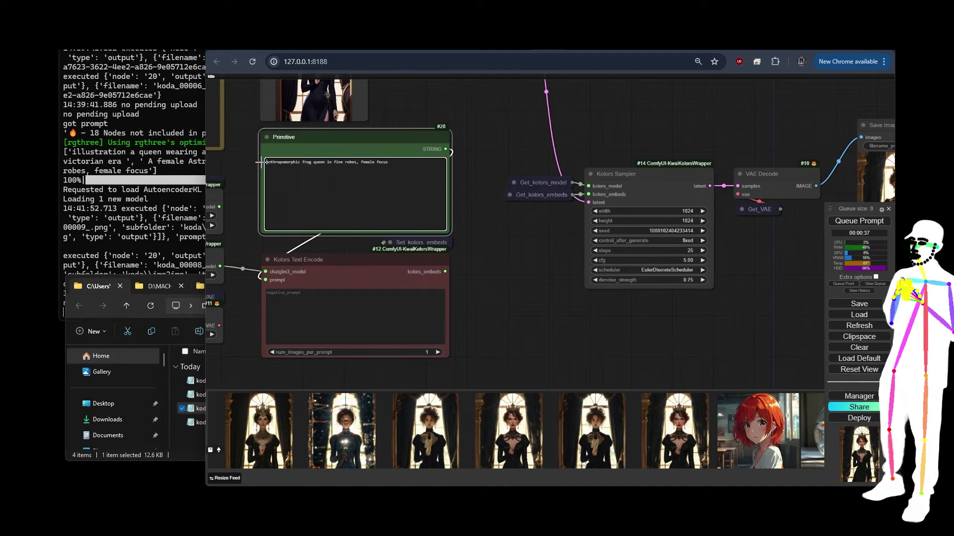
{"action": "left_click", "coordinate": [866, 222]}
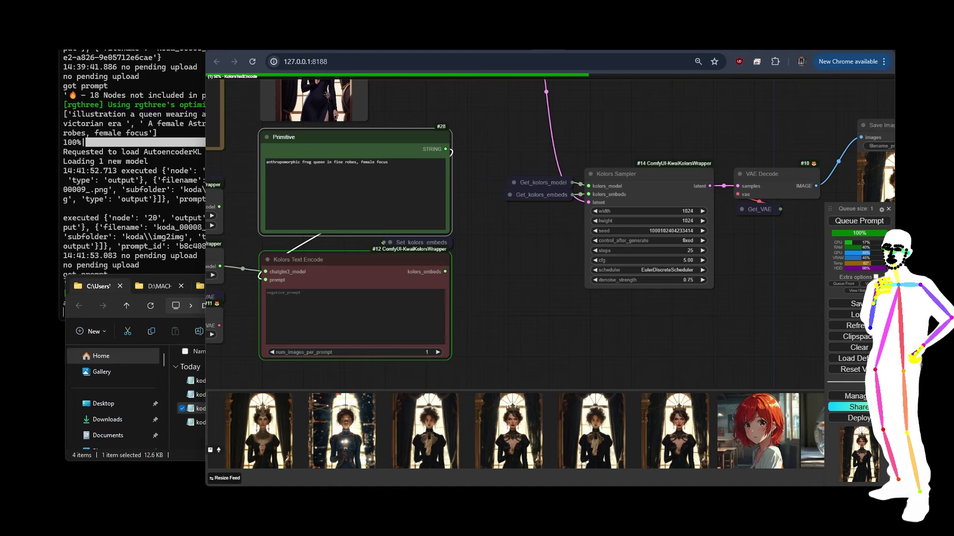
- Check the run in the console, and examine the frog queen image up close and within the whole workflow
{"action": "key", "text": "alt+Tab"}
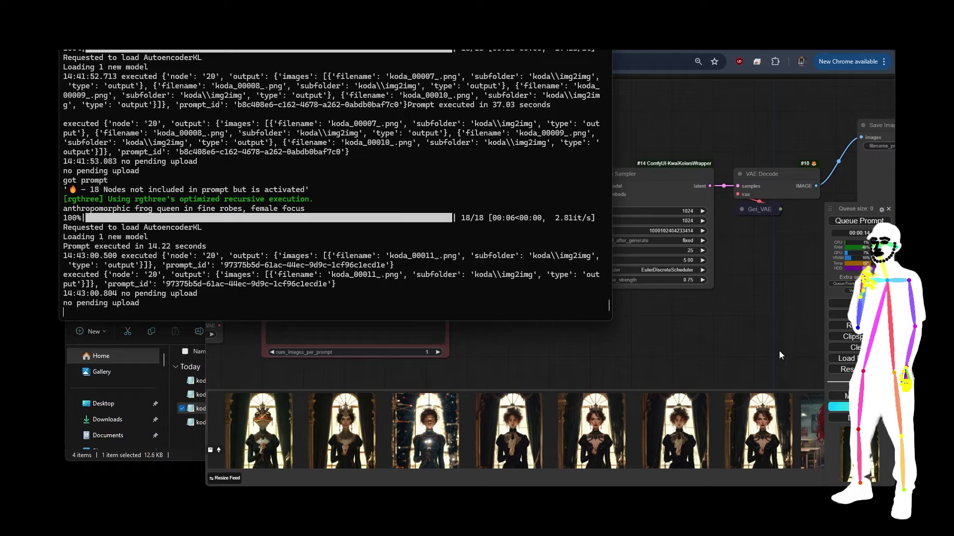
{"action": "left_click", "coordinate": [730, 318]}
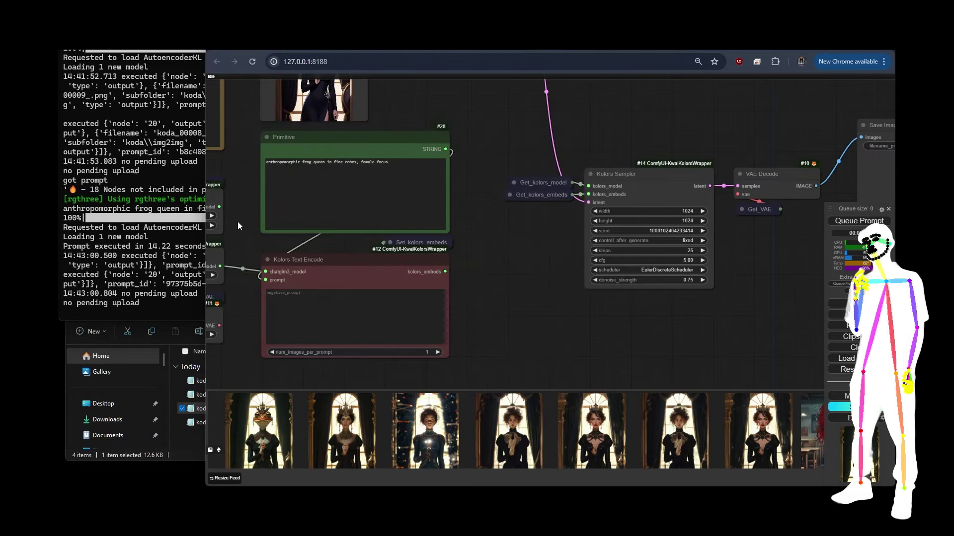
{"action": "scroll", "coordinate": [237, 222], "scroll_direction": "down", "scroll_amount": 5}
{"action": "scroll", "coordinate": [737, 232], "scroll_direction": "up", "scroll_amount": 5}
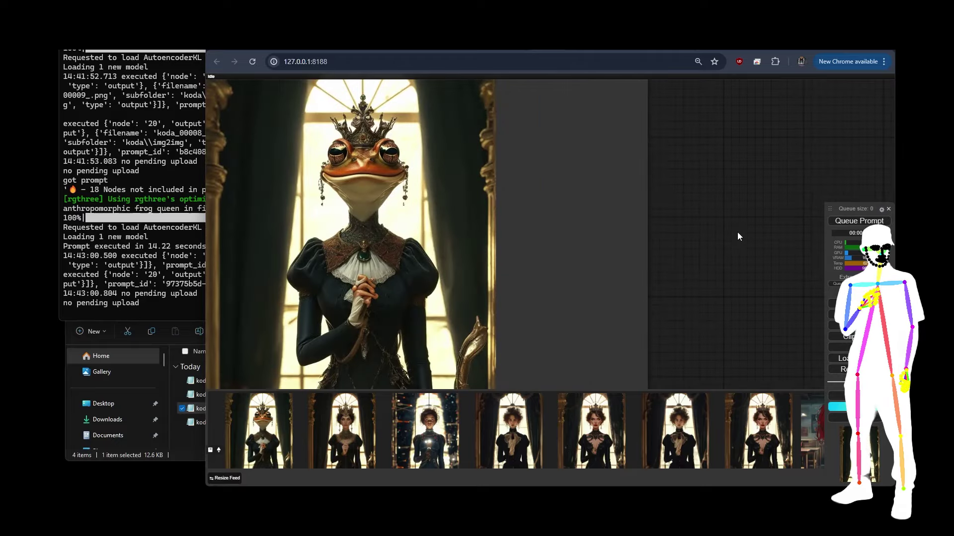
{"action": "scroll", "coordinate": [737, 231], "scroll_direction": "left", "scroll_amount": 5}
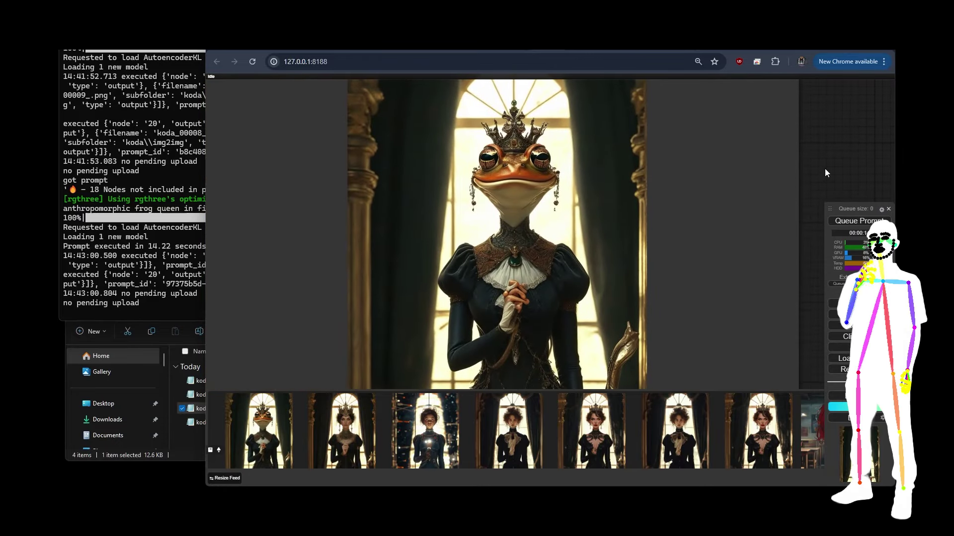
{"action": "scroll", "coordinate": [503, 139], "scroll_direction": "up", "scroll_amount": 7}
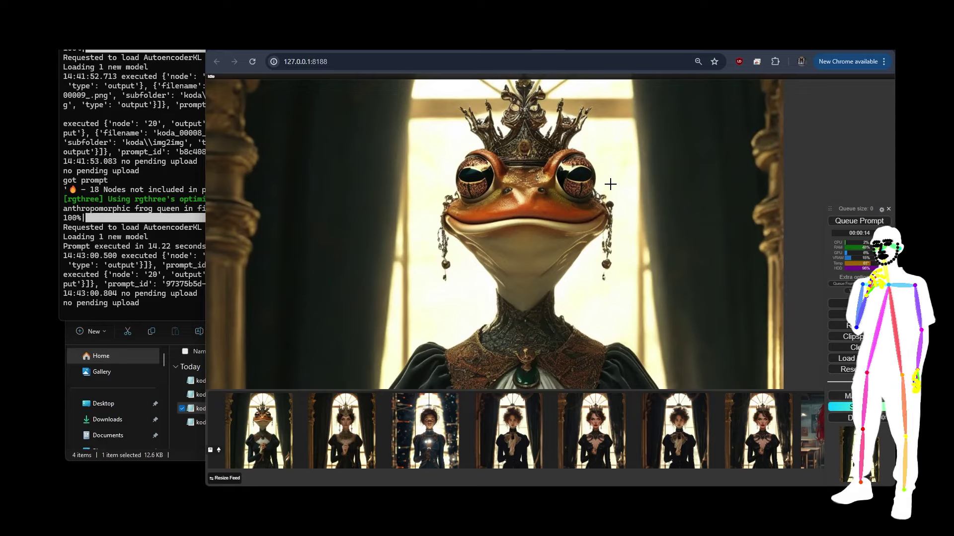
{"action": "scroll", "coordinate": [648, 298], "scroll_direction": "down", "scroll_amount": 3}
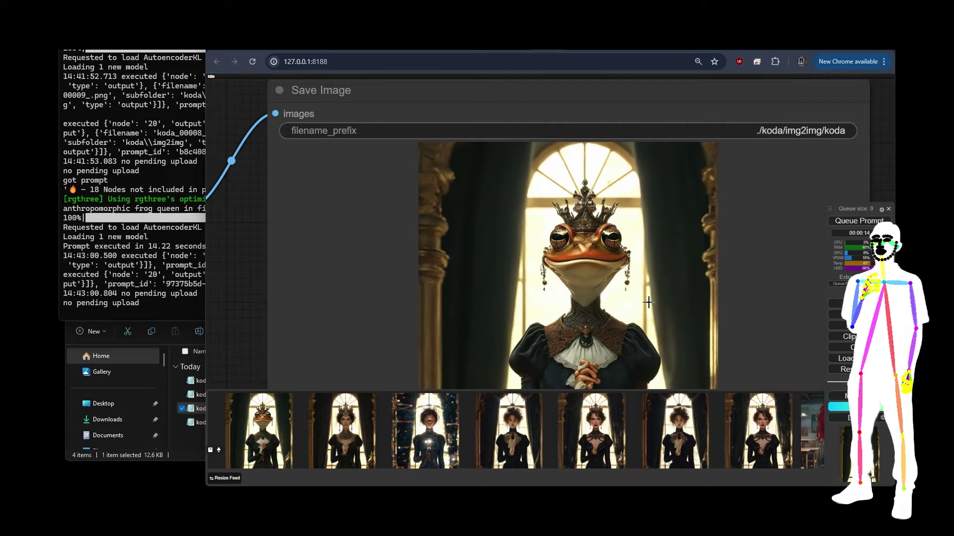
{"action": "scroll", "coordinate": [648, 302], "scroll_direction": "down", "scroll_amount": 5}
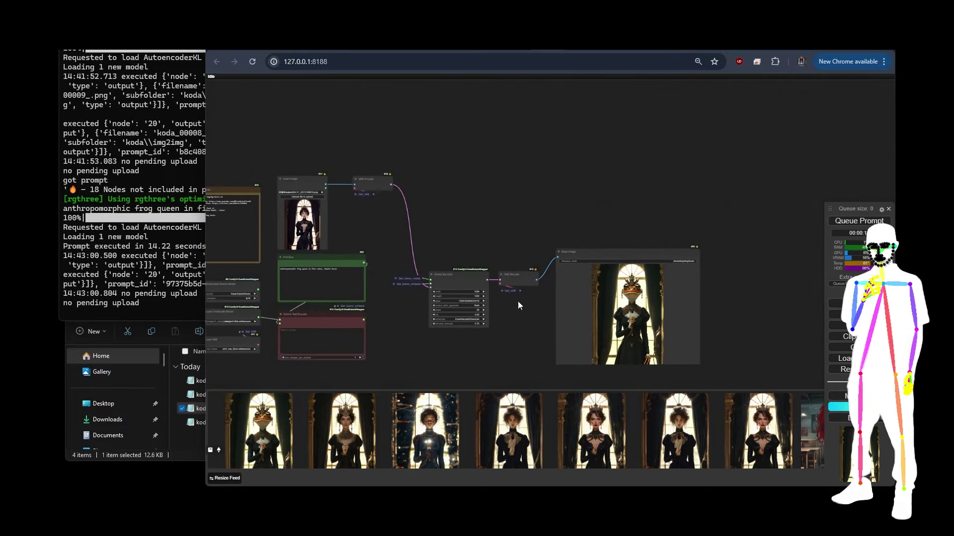
{"action": "left_click_drag", "start_coordinate": [385, 252], "coordinate": [436, 213]}
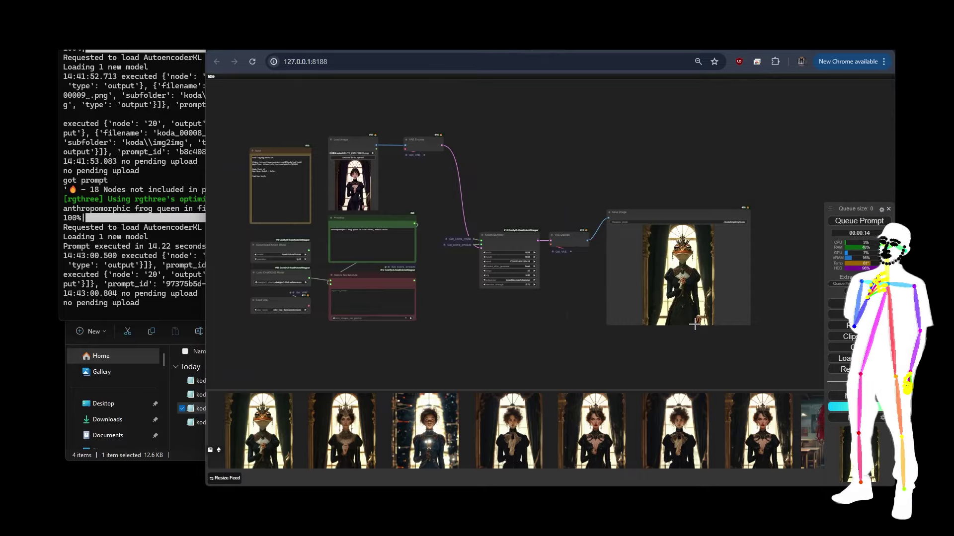
- Examine the frog queen's face, hands and robes up close in the Save Image node, and view the Kolors Sampler settings
{"action": "scroll", "coordinate": [688, 351], "scroll_direction": "up", "scroll_amount": 7}
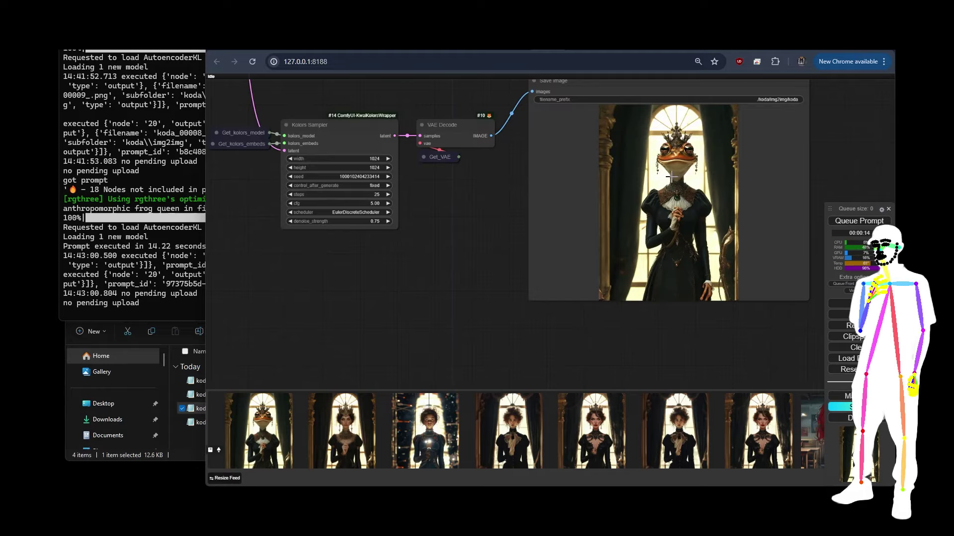
{"action": "scroll", "coordinate": [815, 195], "scroll_direction": "up", "scroll_amount": 3}
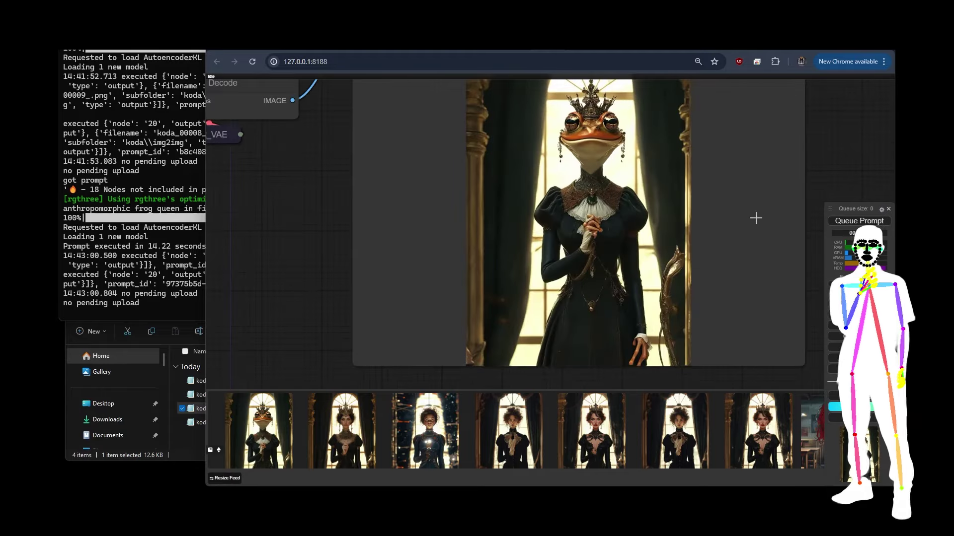
{"action": "scroll", "coordinate": [670, 230], "scroll_direction": "up", "scroll_amount": 1}
{"action": "scroll", "coordinate": [668, 331], "scroll_direction": "up", "scroll_amount": 3}
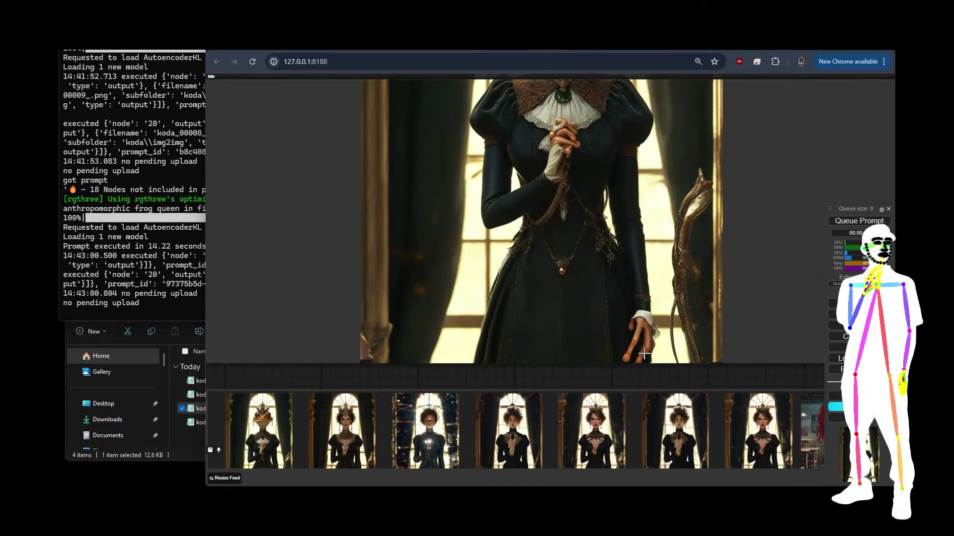
{"action": "scroll", "coordinate": [571, 133], "scroll_direction": "up", "scroll_amount": 1}
{"action": "scroll", "coordinate": [564, 137], "scroll_direction": "down", "scroll_amount": 3}
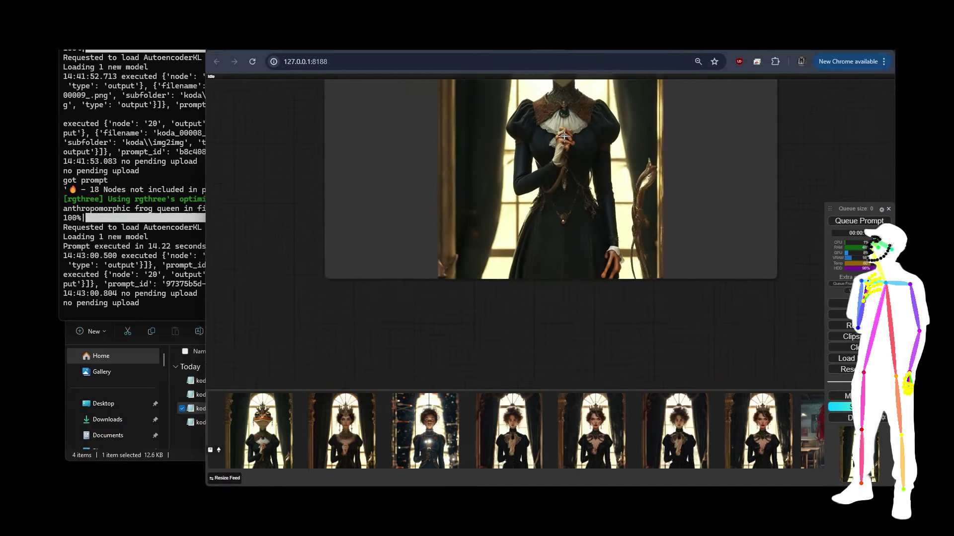
{"action": "scroll", "coordinate": [569, 149], "scroll_direction": "down", "scroll_amount": 4}
{"action": "left_click_drag", "start_coordinate": [278, 175], "coordinate": [452, 240]}
{"action": "scroll", "coordinate": [452, 240], "scroll_direction": "down", "scroll_amount": 5}
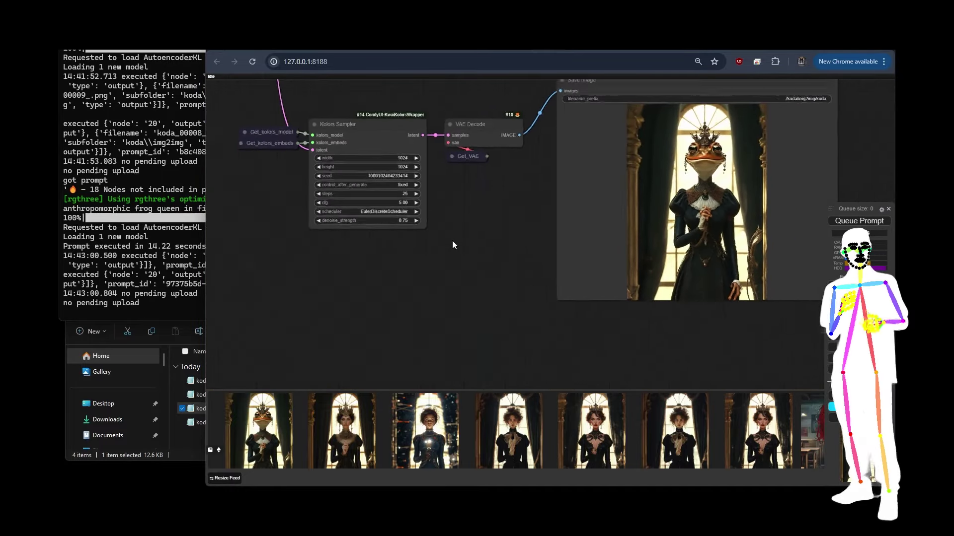
{"action": "scroll", "coordinate": [512, 288], "scroll_direction": "up", "scroll_amount": 2}
{"action": "scroll", "coordinate": [488, 326], "scroll_direction": "down", "scroll_amount": 3}
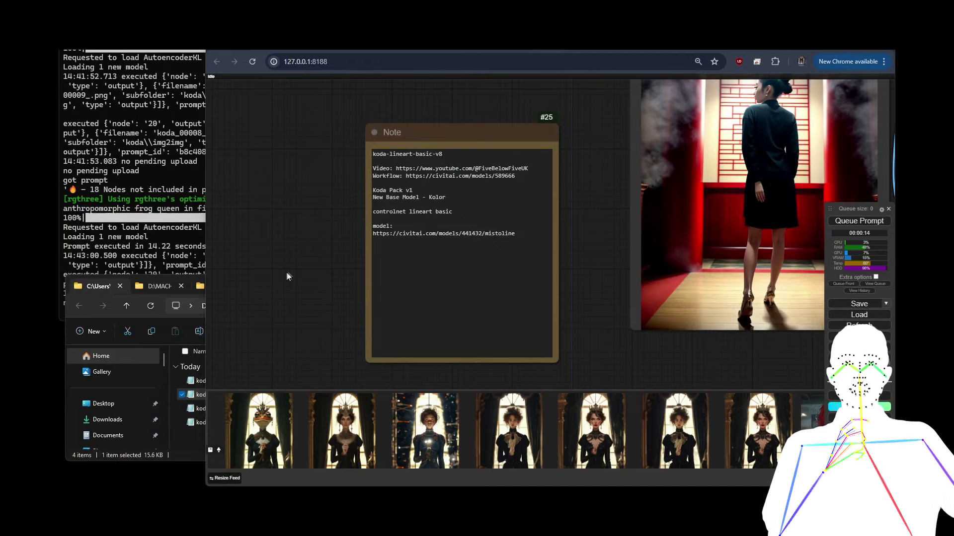
- Read the note of the koda-lineart-basic-v8 workflow beside its source image and select the mistoline model link in it
{"action": "scroll", "coordinate": [278, 265], "scroll_direction": "down", "scroll_amount": 5}
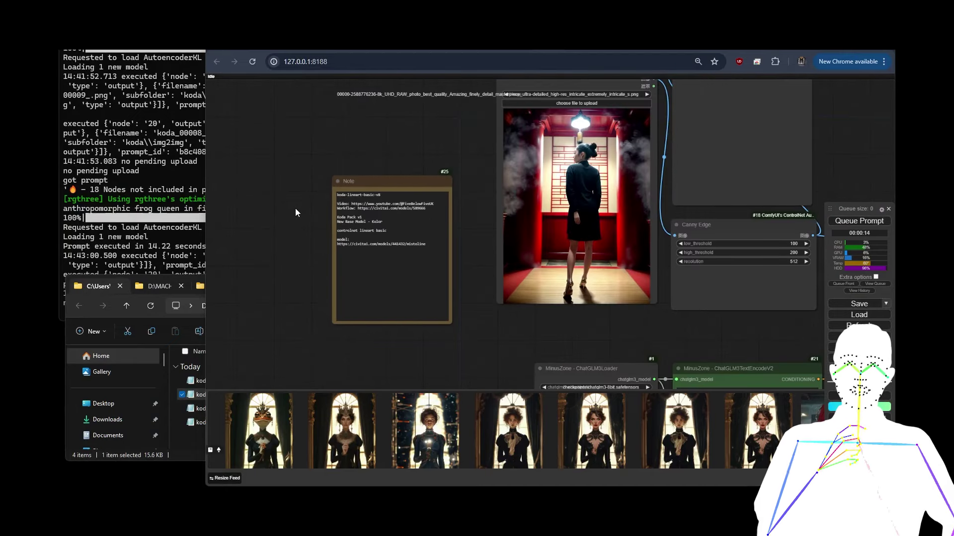
{"action": "scroll", "coordinate": [315, 192], "scroll_direction": "up", "scroll_amount": 4}
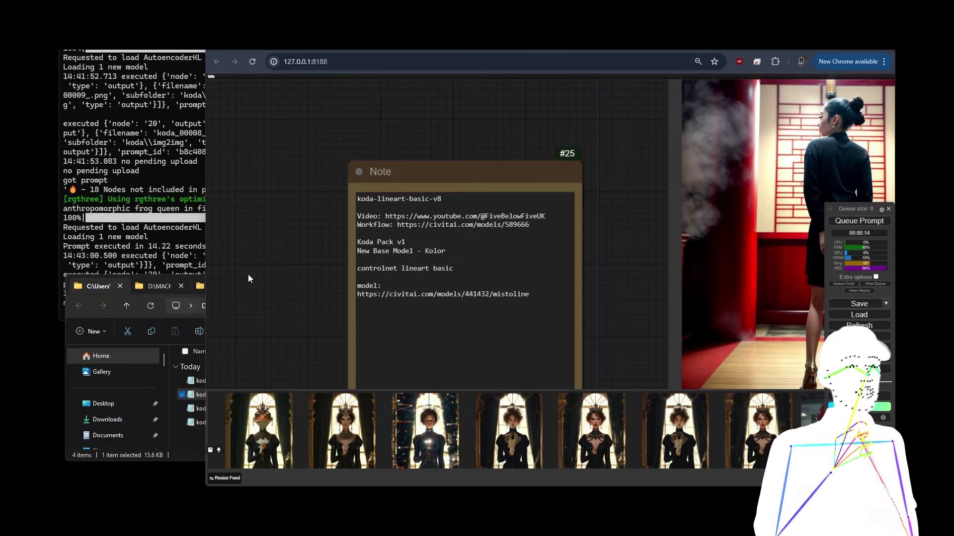
{"action": "scroll", "coordinate": [249, 275], "scroll_direction": "down", "scroll_amount": 4}
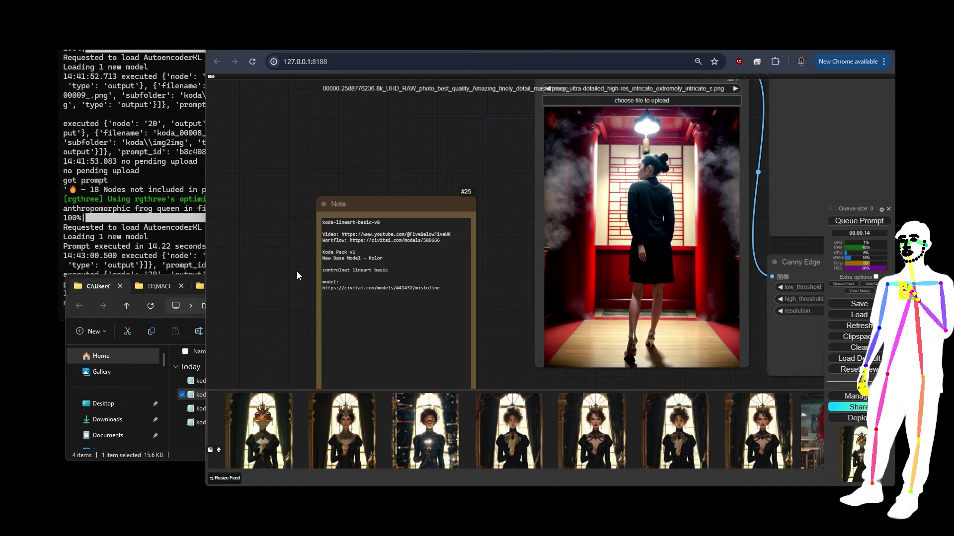
{"action": "scroll", "coordinate": [297, 271], "scroll_direction": "up", "scroll_amount": 5}
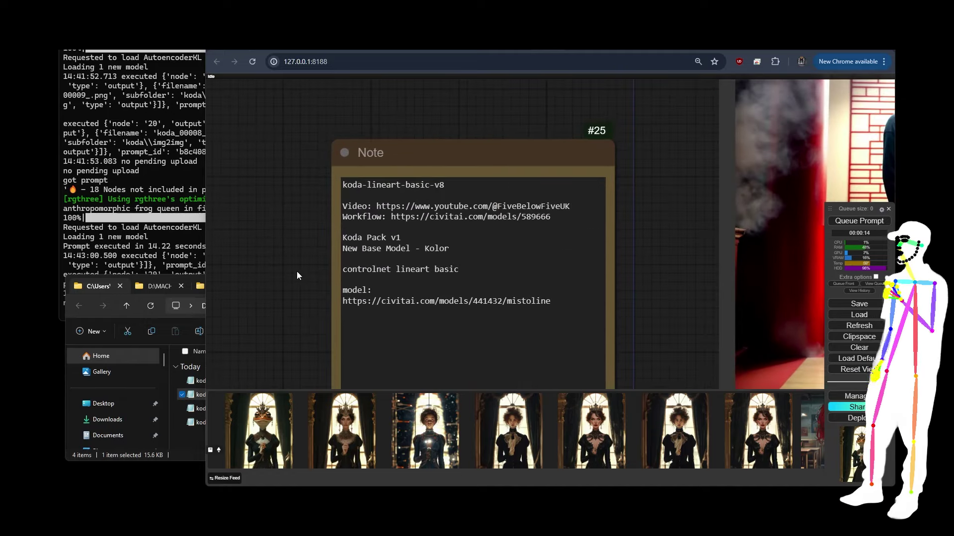
{"action": "left_click_drag", "start_coordinate": [551, 301], "coordinate": [341, 304]}
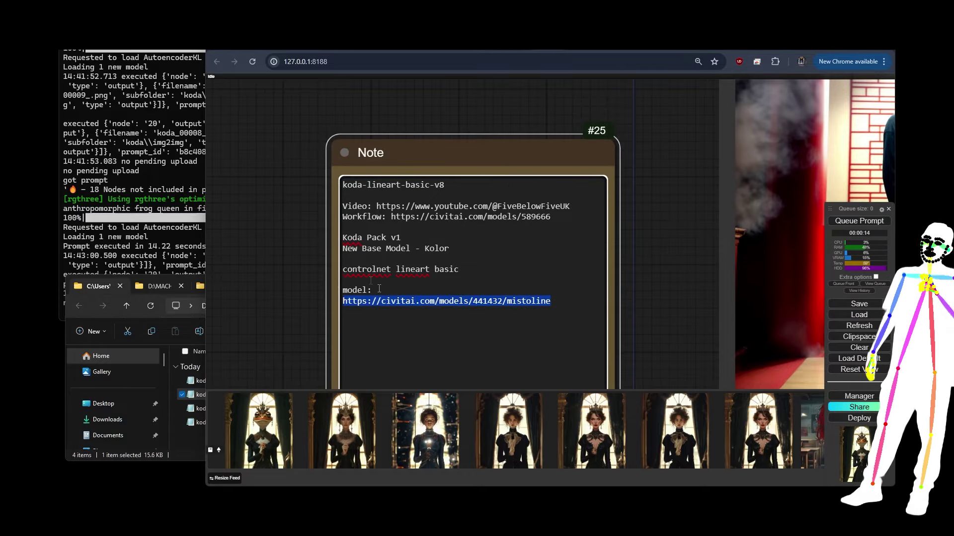
- Examine the MinusZone ChatGLM3 loader and text encode nodes, and check the ComfyUI-Kolors-MZ repository page on GitHub
{"action": "scroll", "coordinate": [243, 284], "scroll_direction": "down", "scroll_amount": 10}
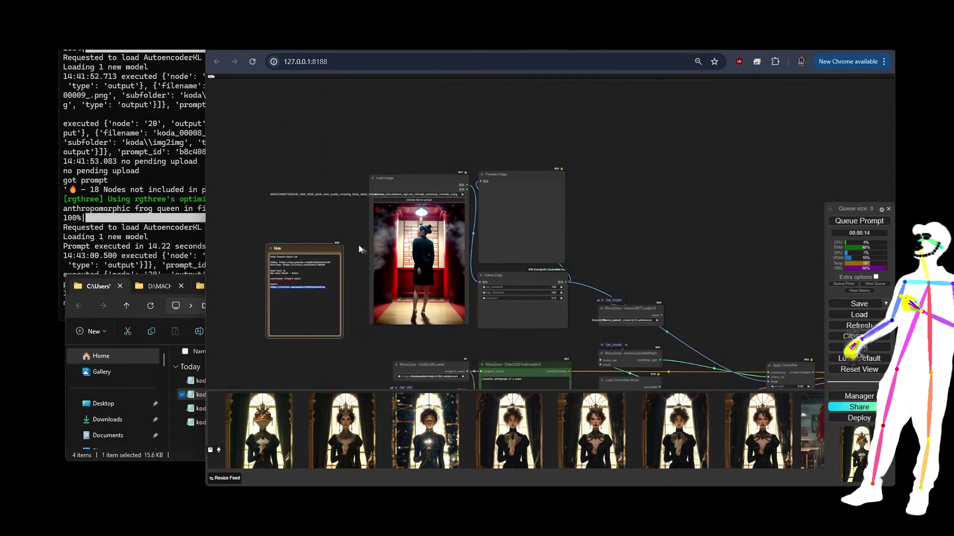
{"action": "left_click_drag", "start_coordinate": [554, 355], "coordinate": [519, 262]}
{"action": "scroll", "coordinate": [444, 243], "scroll_direction": "up", "scroll_amount": 12}
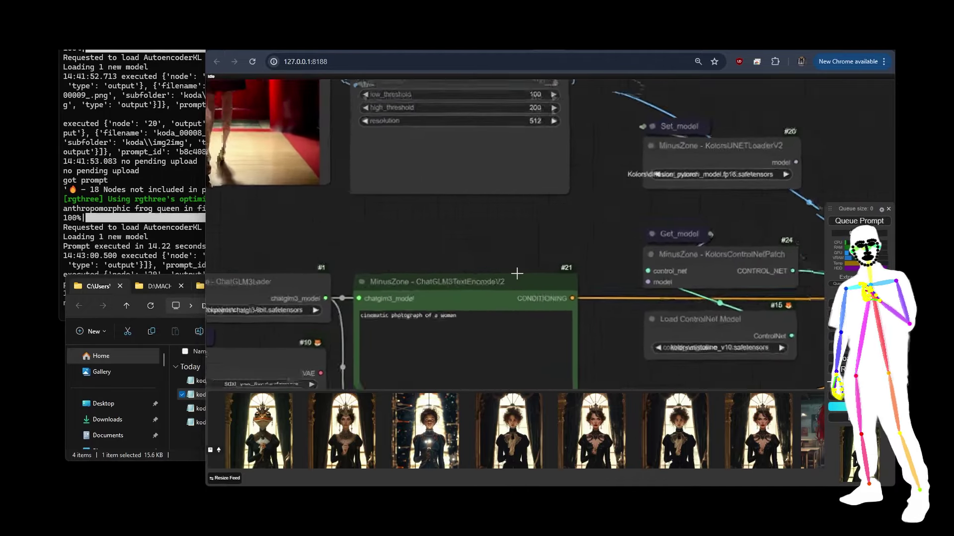
{"action": "left_click_drag", "start_coordinate": [444, 243], "coordinate": [828, 139]}
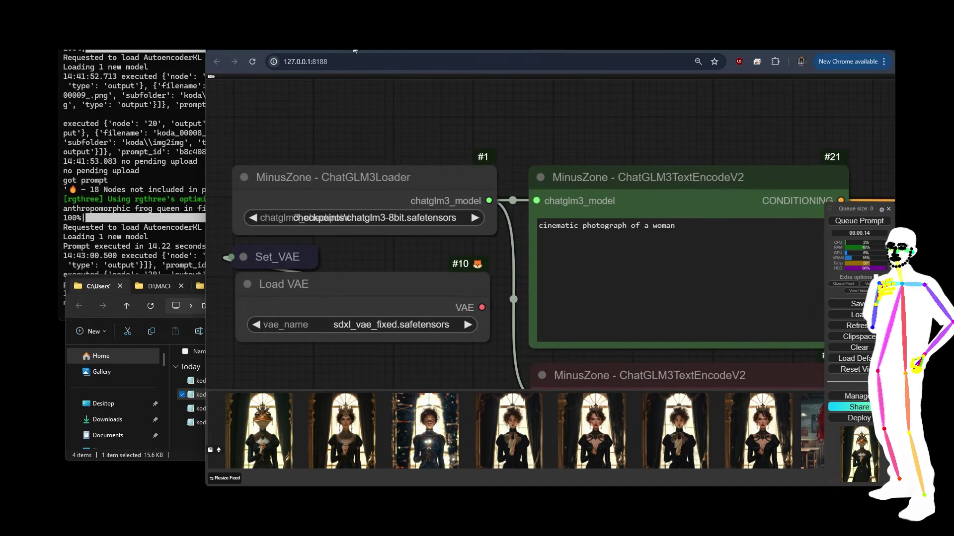
{"action": "key", "text": "ctrl+Tab"}
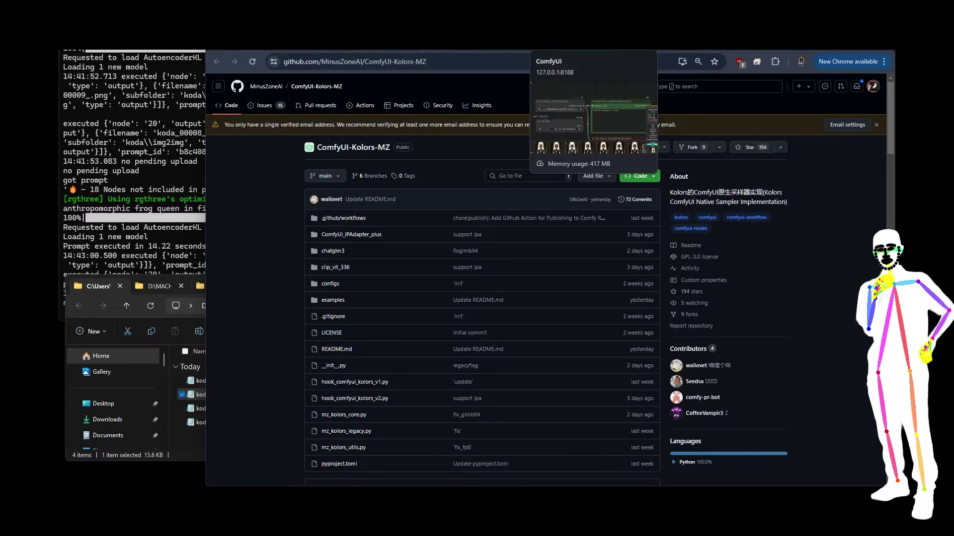
{"action": "left_click", "coordinate": [549, 50]}
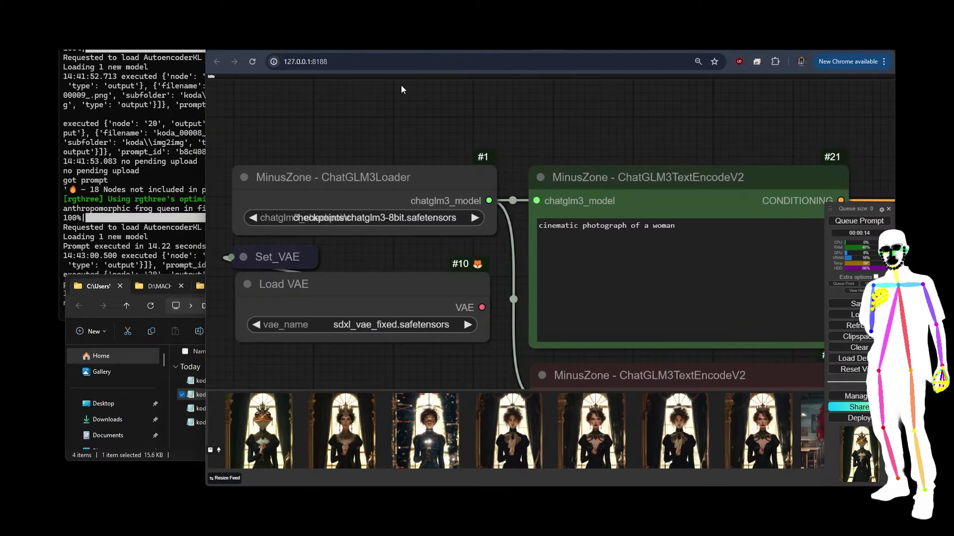
- Follow the lineart workflow from the Load Image node through Canny Edge to the Kolors UNET loader and ControlNet patch nodes
{"action": "scroll", "coordinate": [401, 86], "scroll_direction": "down", "scroll_amount": 10}
{"action": "scroll", "coordinate": [615, 279], "scroll_direction": "down", "scroll_amount": 5}
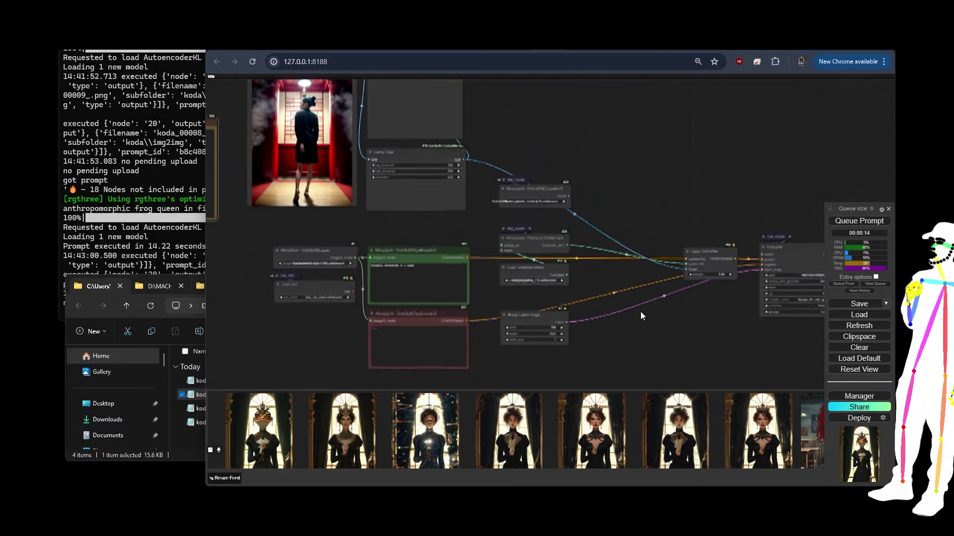
{"action": "left_click_drag", "start_coordinate": [655, 176], "coordinate": [546, 220]}
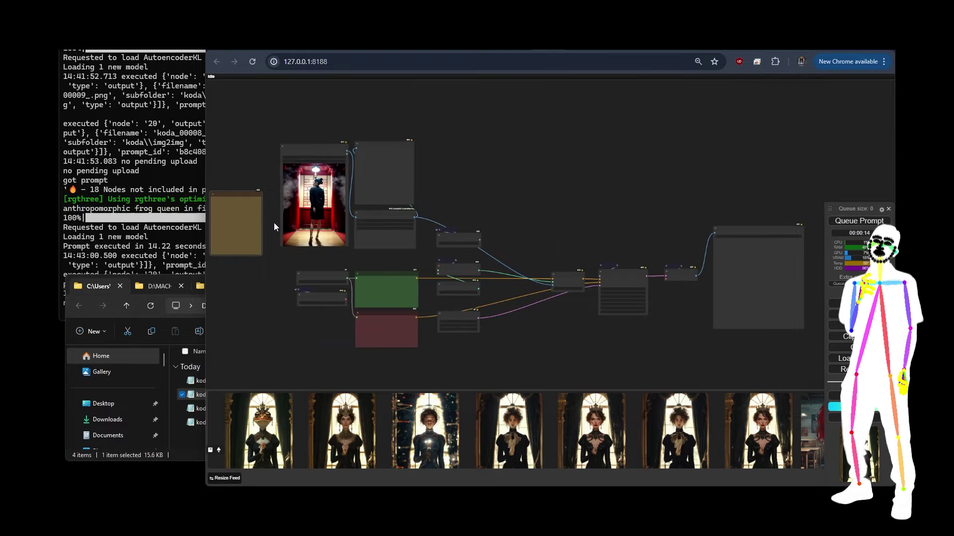
{"action": "scroll", "coordinate": [273, 222], "scroll_direction": "up", "scroll_amount": 6}
{"action": "scroll", "coordinate": [636, 196], "scroll_direction": "down", "scroll_amount": 1}
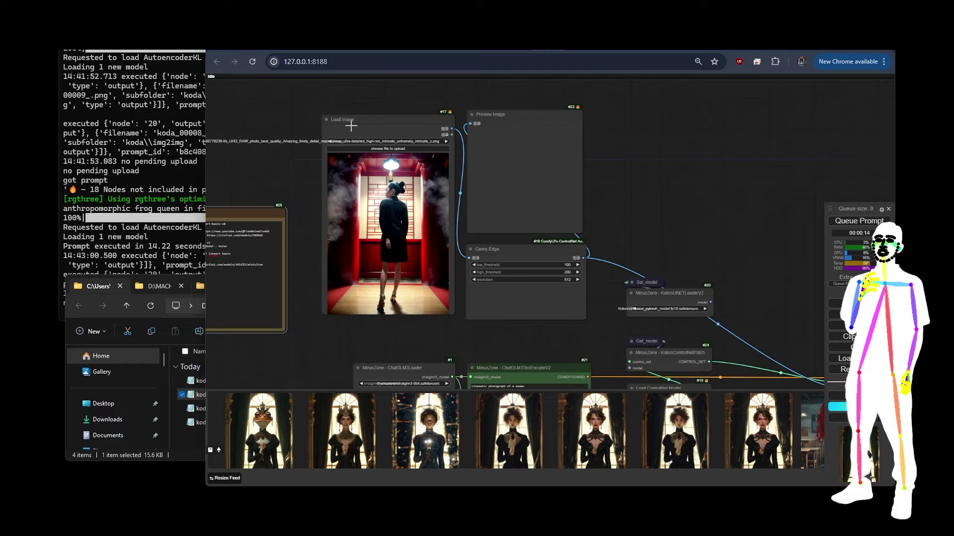
{"action": "scroll", "coordinate": [533, 311], "scroll_direction": "up", "scroll_amount": 4}
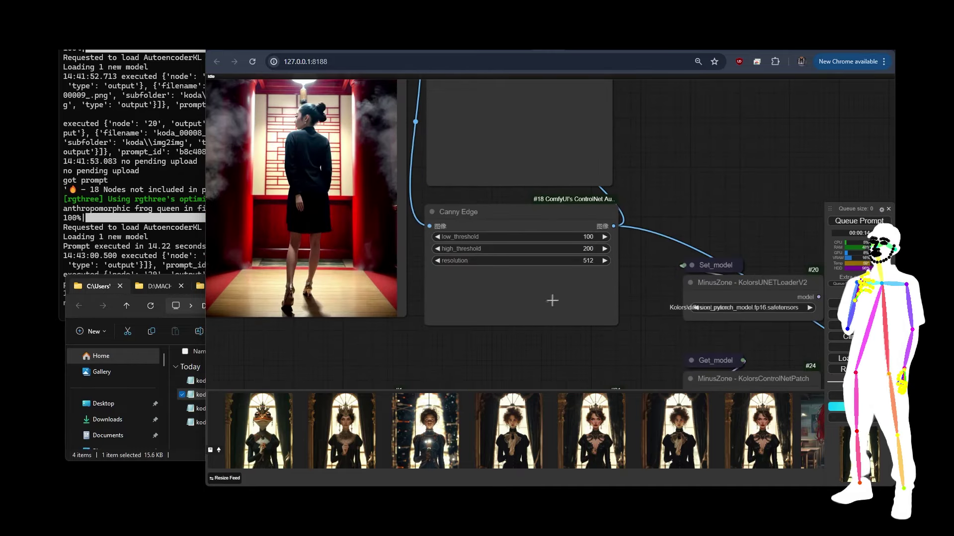
{"action": "left_click_drag", "start_coordinate": [609, 202], "coordinate": [529, 264]}
{"action": "left_click_drag", "start_coordinate": [596, 268], "coordinate": [514, 127]}
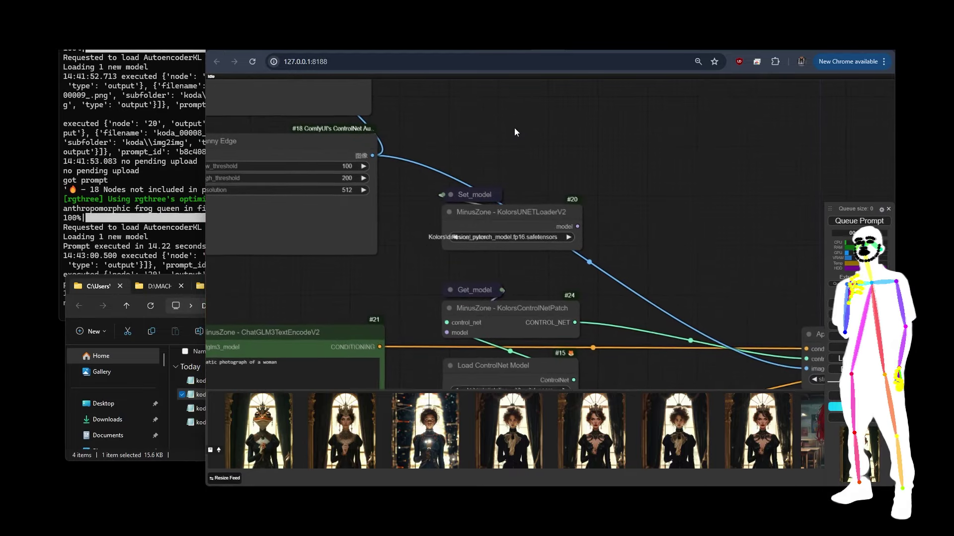
{"action": "left_click_drag", "start_coordinate": [676, 296], "coordinate": [520, 209]}
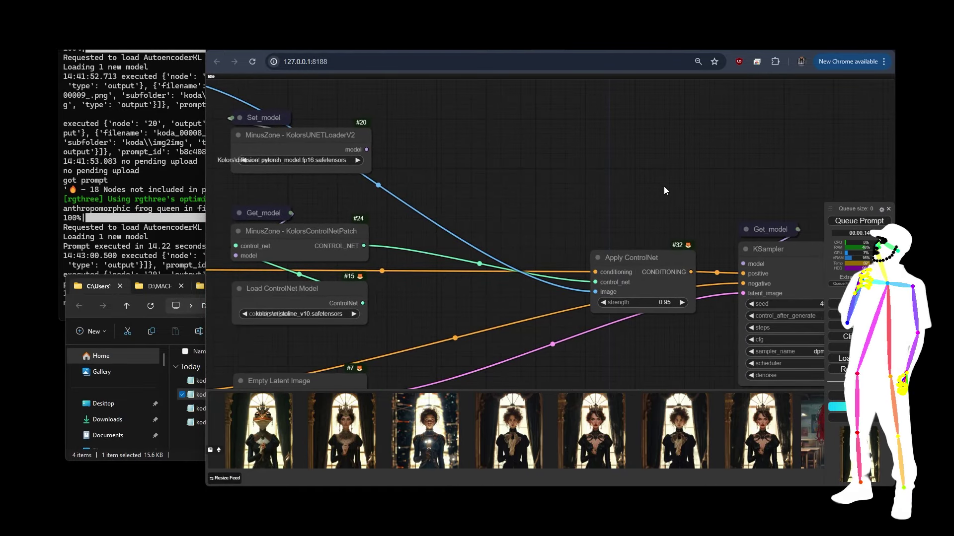
- Examine the Apply ControlNet strength and the KSampler settings, and trace their inputs back to the prompt and Empty Latent Image nodes
{"action": "scroll", "coordinate": [663, 186], "scroll_direction": "down", "scroll_amount": 1}
{"action": "left_click_drag", "start_coordinate": [611, 347], "coordinate": [452, 317]}
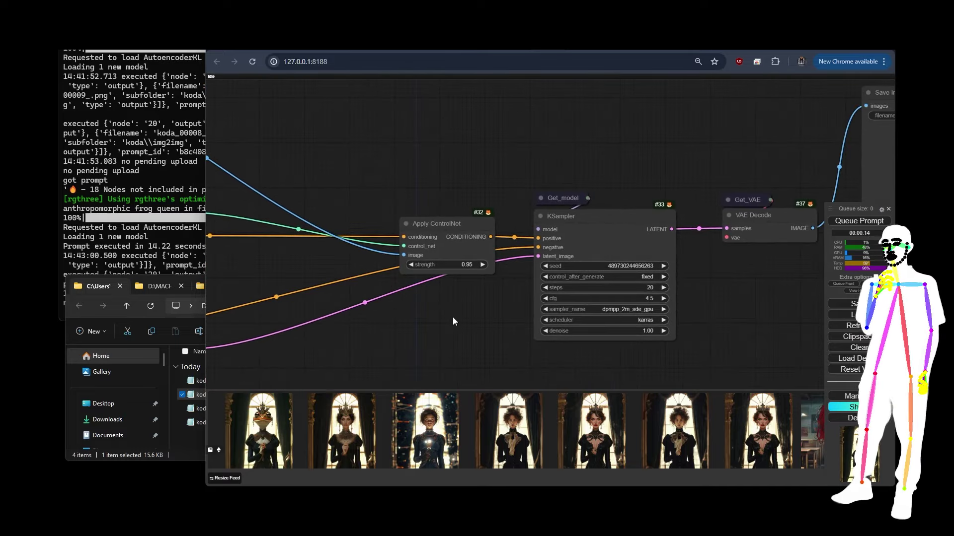
{"action": "left_click", "coordinate": [603, 247]}
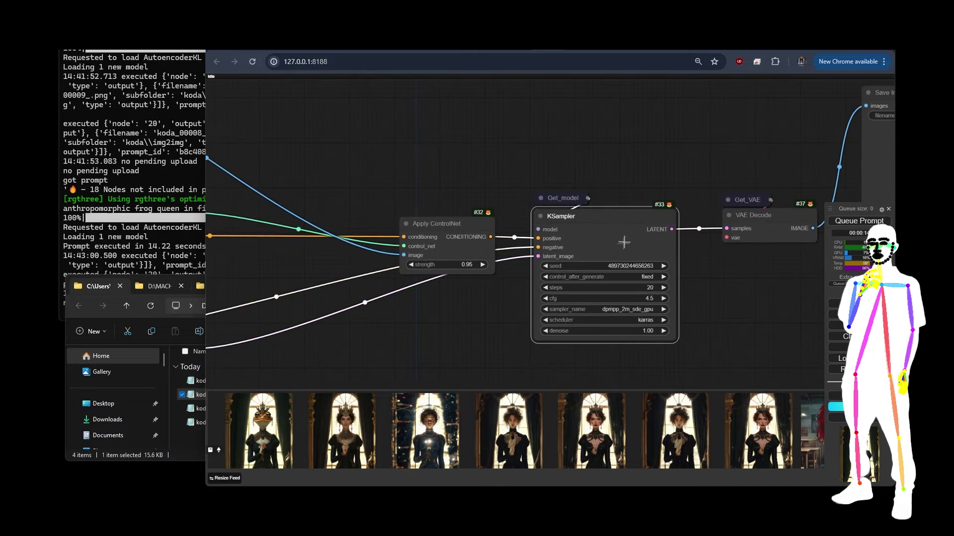
{"action": "scroll", "coordinate": [699, 338], "scroll_direction": "up", "scroll_amount": 4}
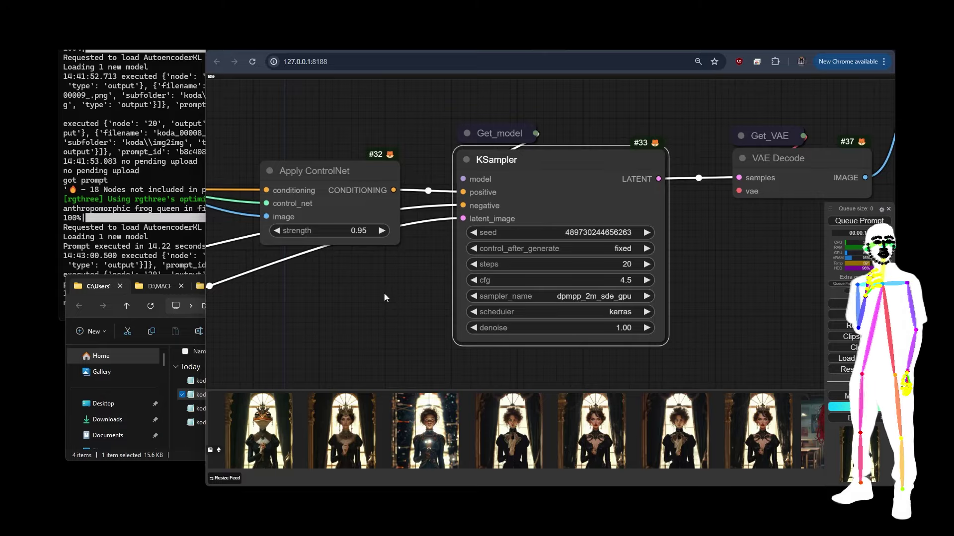
{"action": "scroll", "coordinate": [384, 297], "scroll_direction": "down", "scroll_amount": 1}
{"action": "left_click_drag", "start_coordinate": [384, 297], "coordinate": [696, 291]}
{"action": "scroll", "coordinate": [696, 290], "scroll_direction": "down", "scroll_amount": 2}
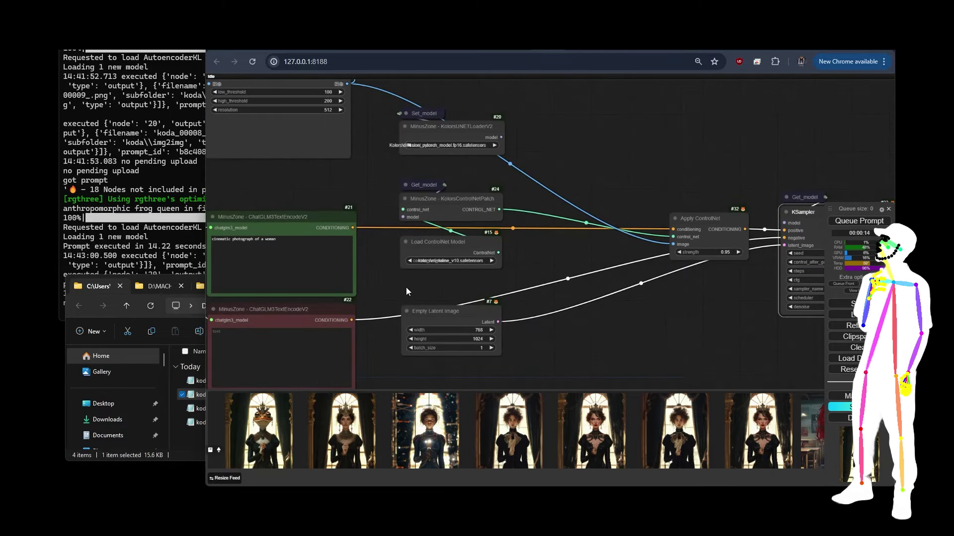
{"action": "scroll", "coordinate": [433, 202], "scroll_direction": "down", "scroll_amount": 6}
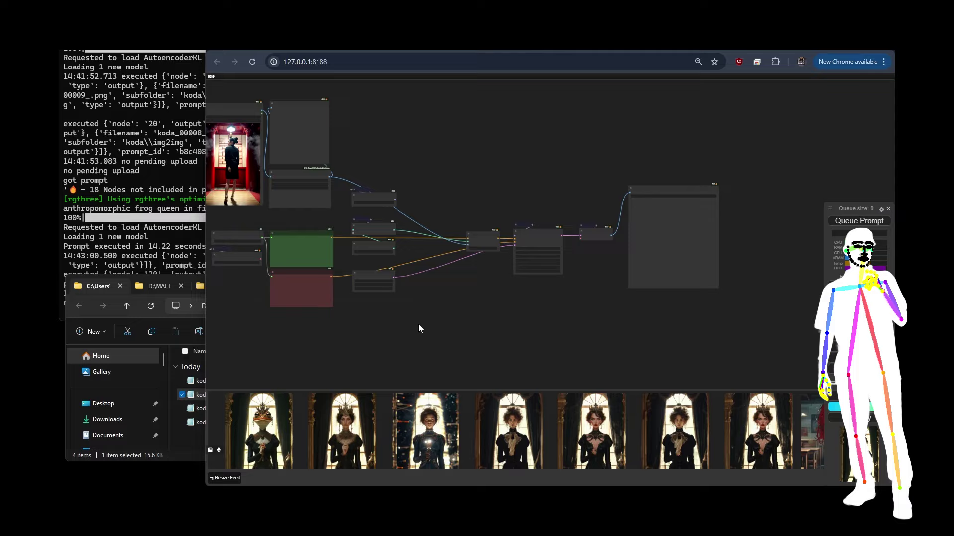
- Survey the whole lineart workflow, and examine the Load ControlNet Model and Empty Latent Image nodes up close
{"action": "scroll", "coordinate": [377, 321], "scroll_direction": "left", "scroll_amount": 1}
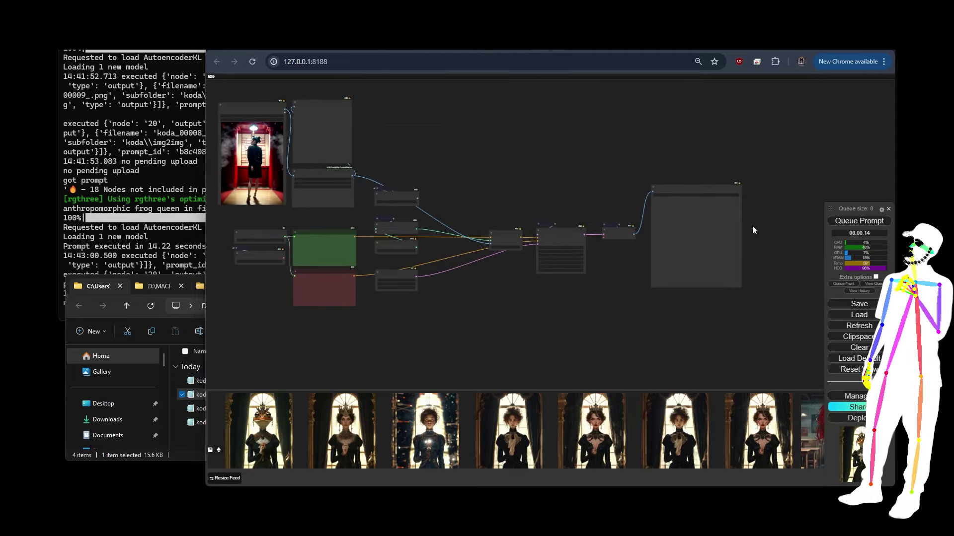
{"action": "left_click_drag", "start_coordinate": [440, 252], "coordinate": [404, 216]}
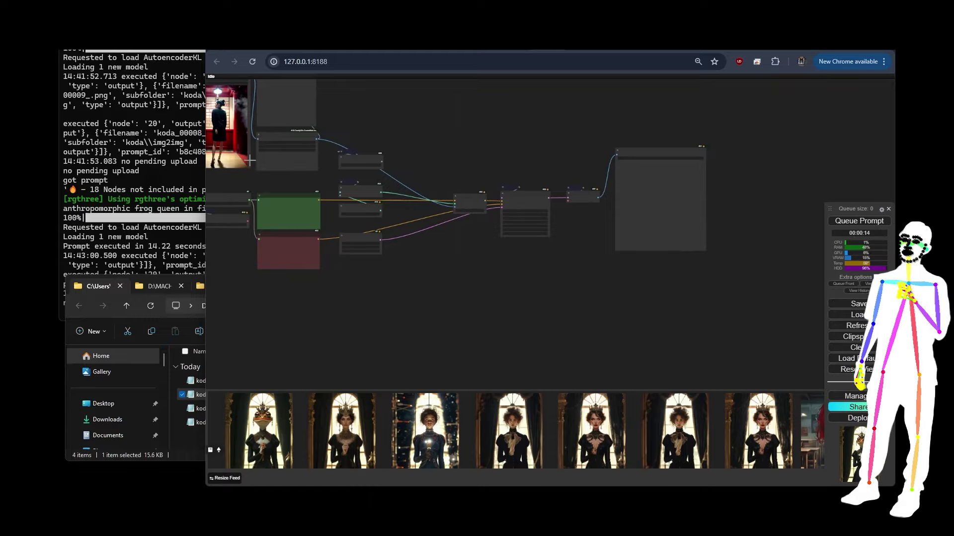
{"action": "left_click_drag", "start_coordinate": [432, 282], "coordinate": [519, 315]}
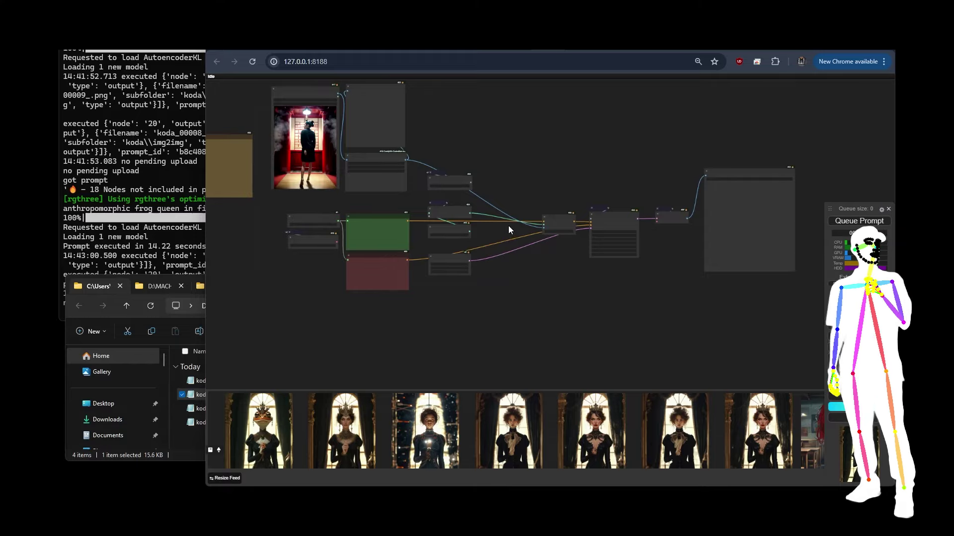
{"action": "scroll", "coordinate": [274, 215], "scroll_direction": "up", "scroll_amount": 6}
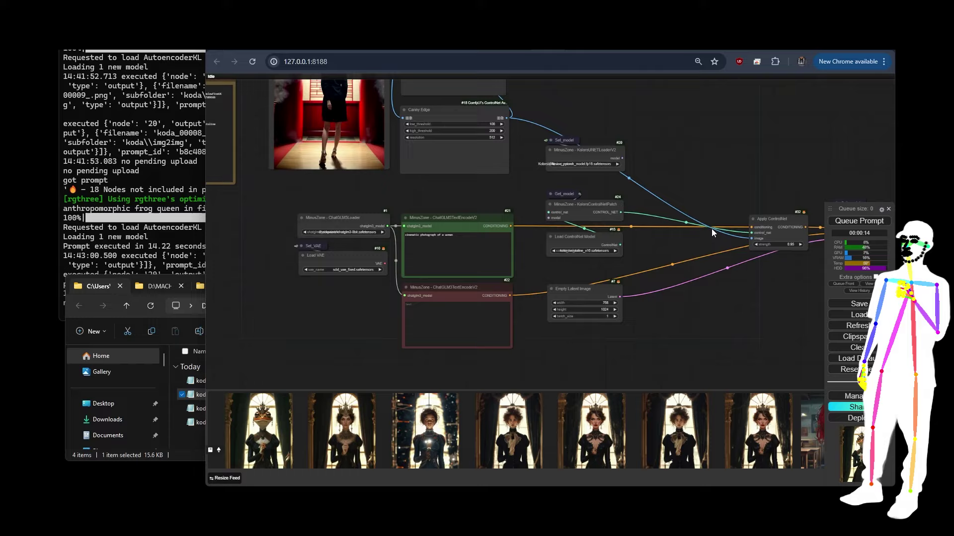
{"action": "scroll", "coordinate": [712, 232], "scroll_direction": "down", "scroll_amount": 6}
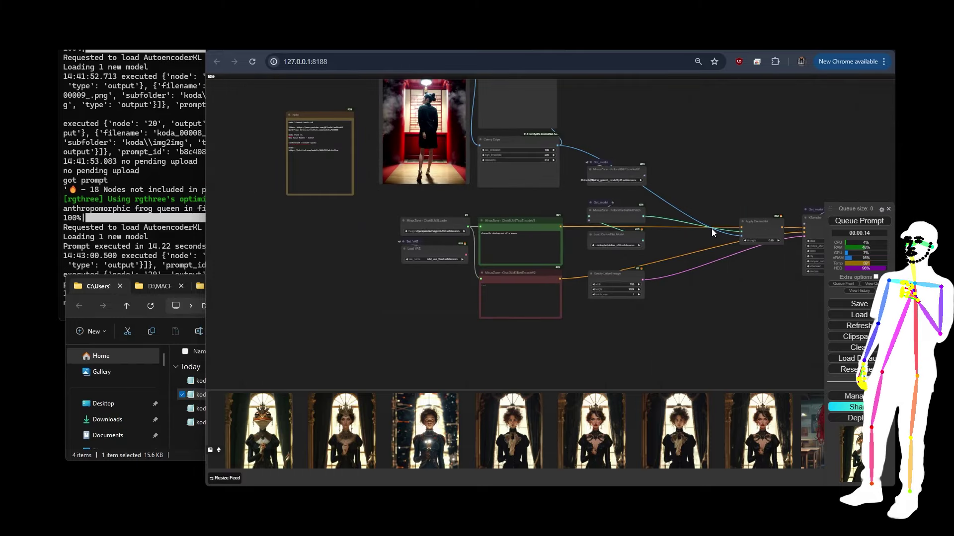
{"action": "scroll", "coordinate": [666, 214], "scroll_direction": "up", "scroll_amount": 3}
{"action": "scroll", "coordinate": [650, 219], "scroll_direction": "right", "scroll_amount": 3}
{"action": "scroll", "coordinate": [651, 218], "scroll_direction": "up", "scroll_amount": 3}
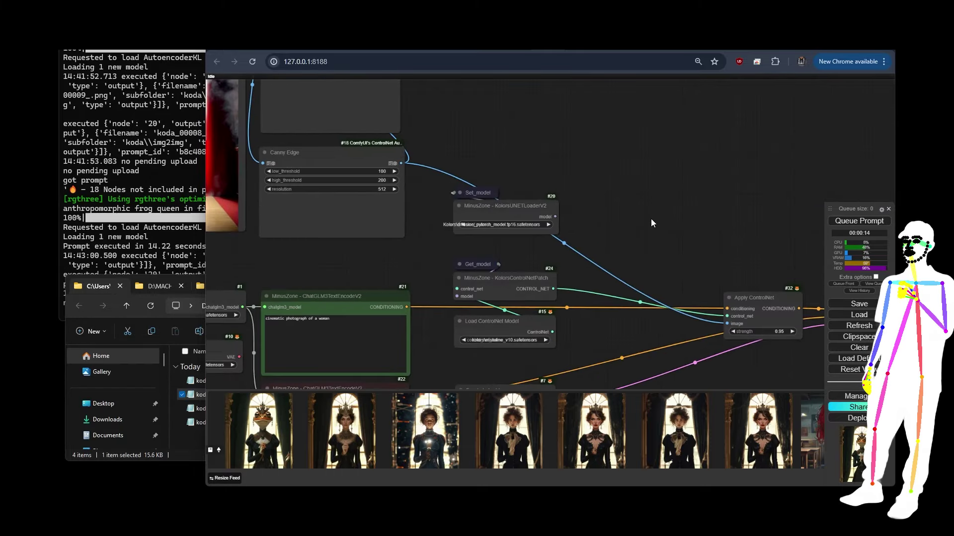
{"action": "scroll", "coordinate": [651, 218], "scroll_direction": "down", "scroll_amount": 3}
{"action": "scroll", "coordinate": [626, 171], "scroll_direction": "up", "scroll_amount": 5}
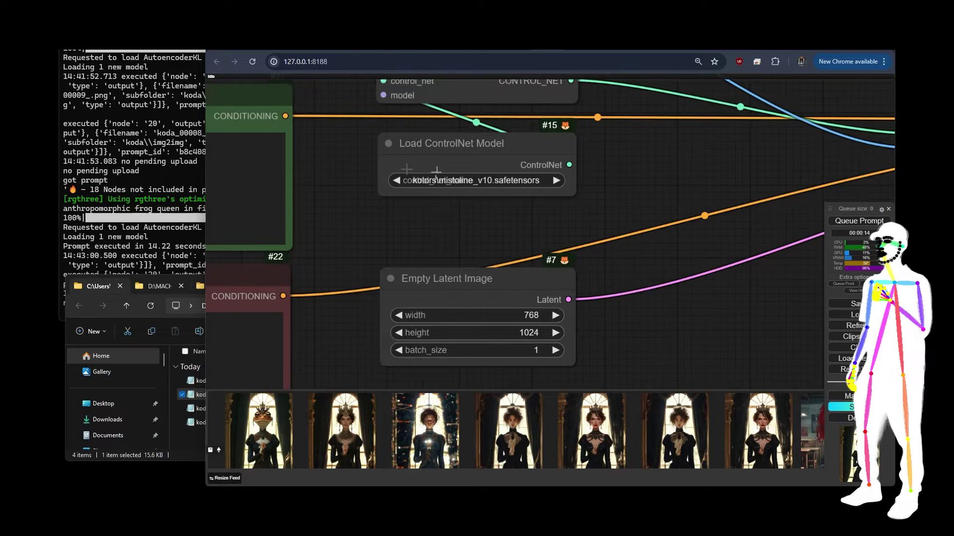
{"action": "scroll", "coordinate": [403, 227], "scroll_direction": "down", "scroll_amount": 5}
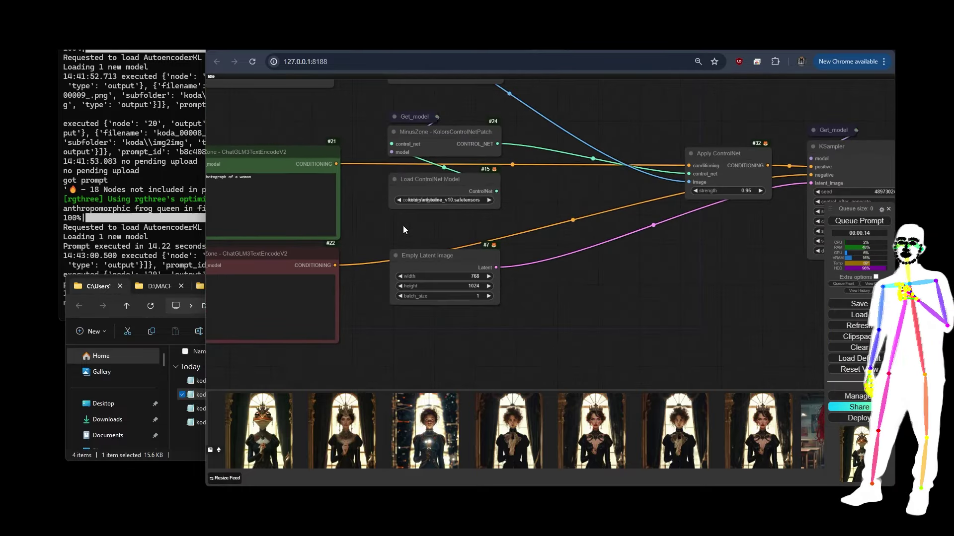
- Check the mistoline_v10 model in the Load ControlNet Model node, and read the expanded MistoLine description on Civitai
{"action": "scroll", "coordinate": [403, 230], "scroll_direction": "right", "scroll_amount": 3}
{"action": "scroll", "coordinate": [317, 243], "scroll_direction": "up", "scroll_amount": 5}
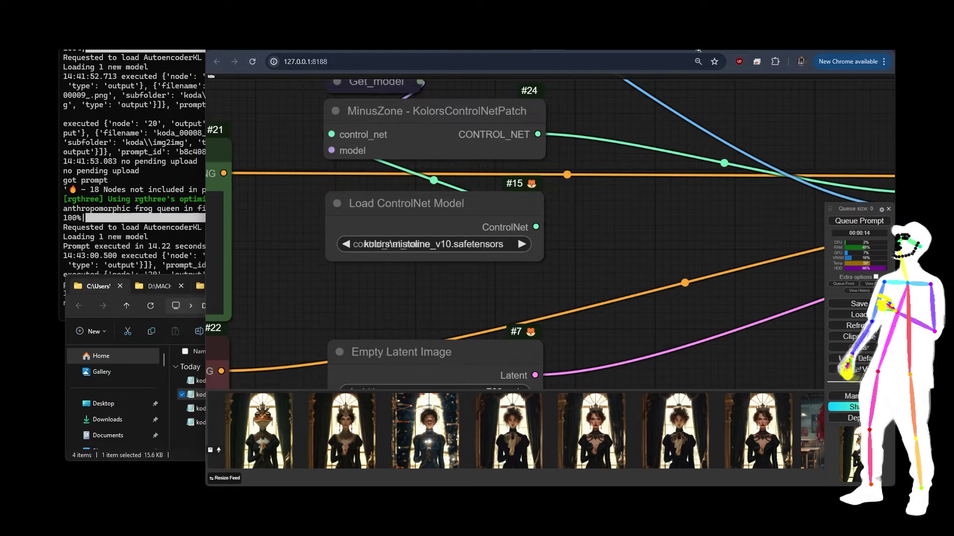
{"action": "left_click", "coordinate": [492, 50]}
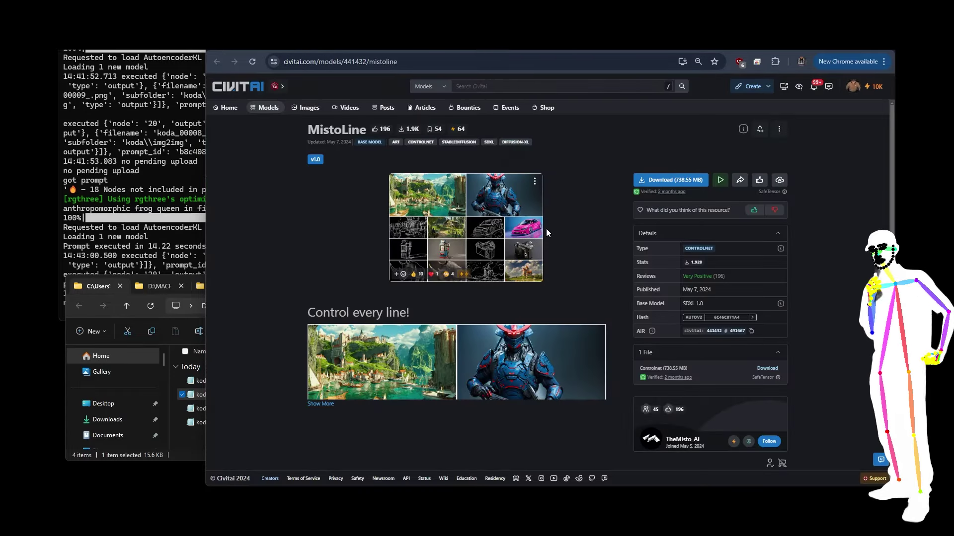
{"action": "scroll", "coordinate": [589, 225], "scroll_direction": "down", "scroll_amount": 5}
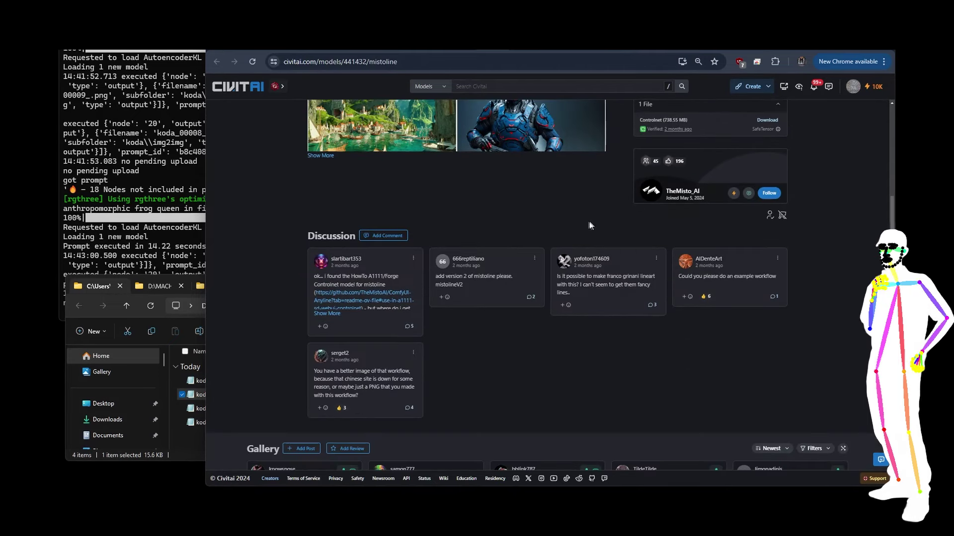
{"action": "left_click", "coordinate": [320, 155]}
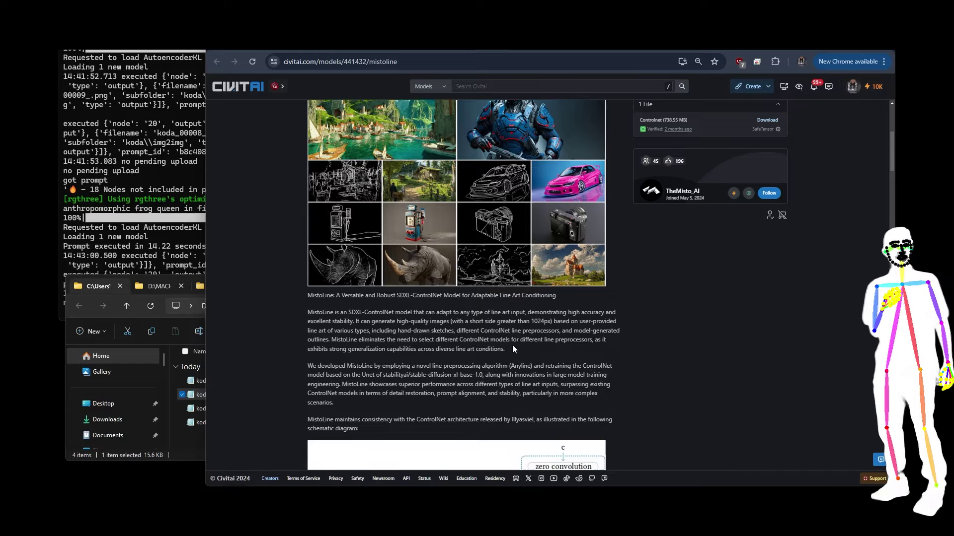
{"action": "scroll", "coordinate": [511, 345], "scroll_direction": "down", "scroll_amount": 3}
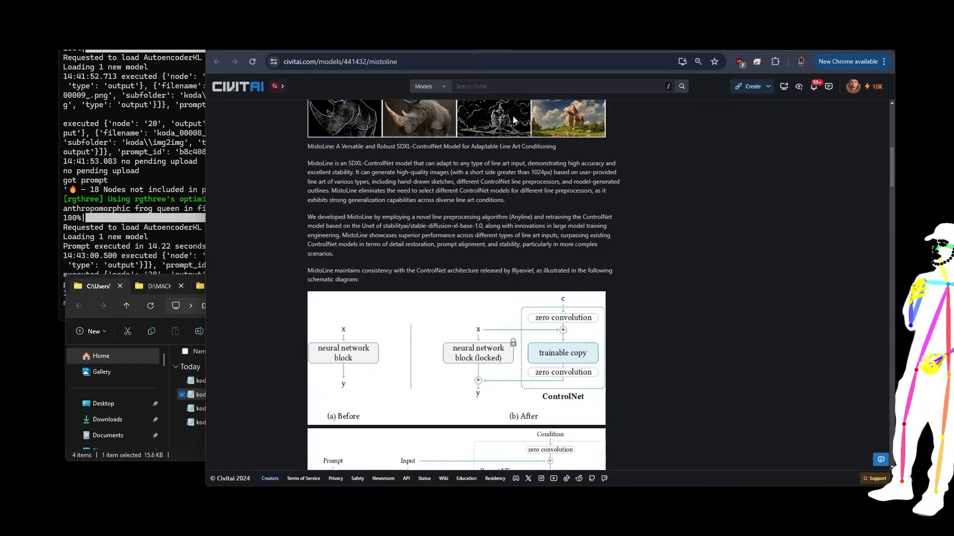
{"action": "key", "text": "ctrl+Tab"}
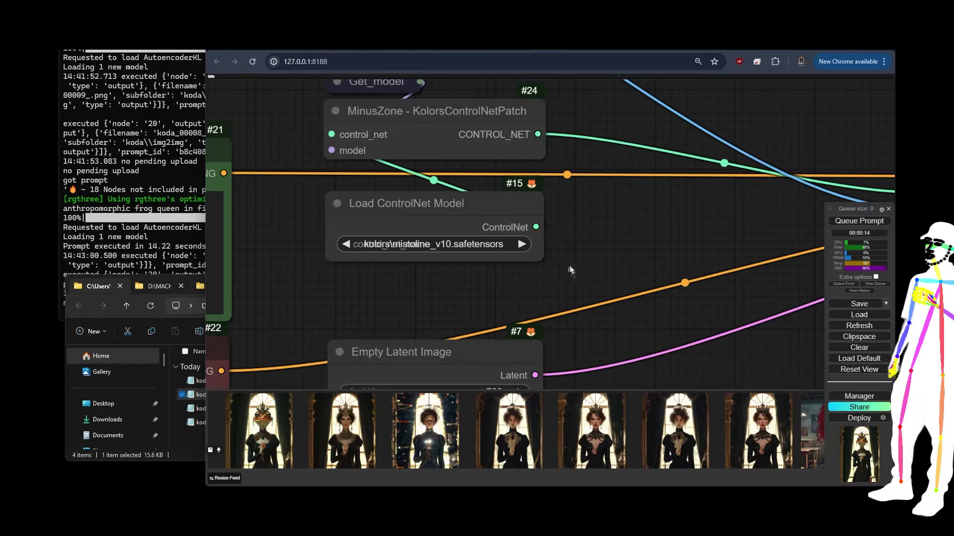
- Examine the ChatGLM3Loader node and its connections to both ChatGLM3 text encode nodes in ComfyUI
{"action": "scroll", "coordinate": [642, 330], "scroll_direction": "down", "scroll_amount": 6}
{"action": "left_click_drag", "start_coordinate": [506, 313], "coordinate": [676, 293]}
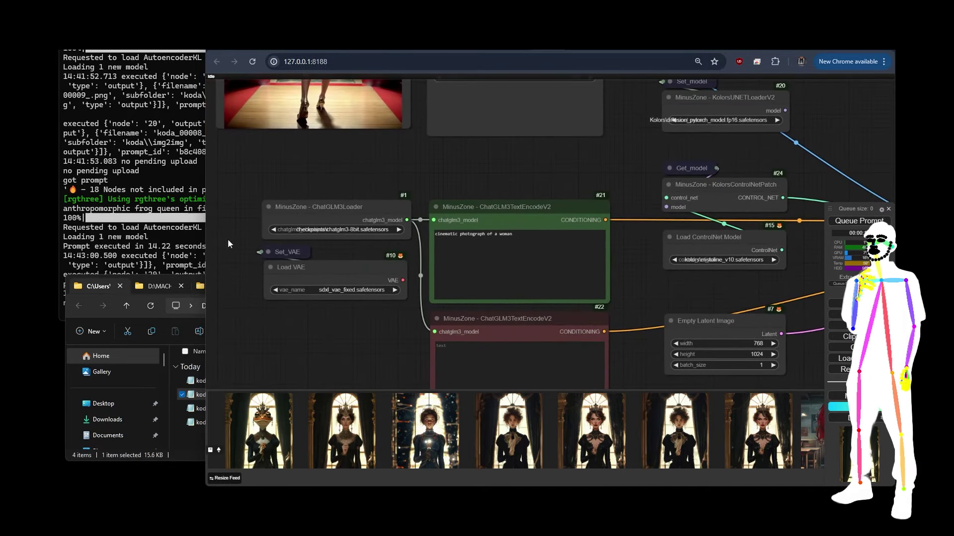
{"action": "left_click", "coordinate": [337, 207]}
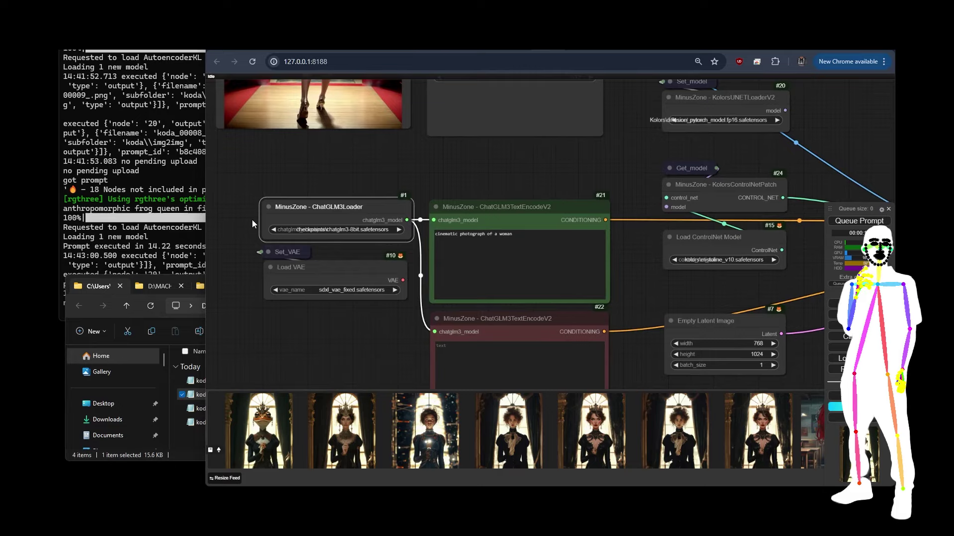
{"action": "scroll", "coordinate": [252, 220], "scroll_direction": "up", "scroll_amount": 2}
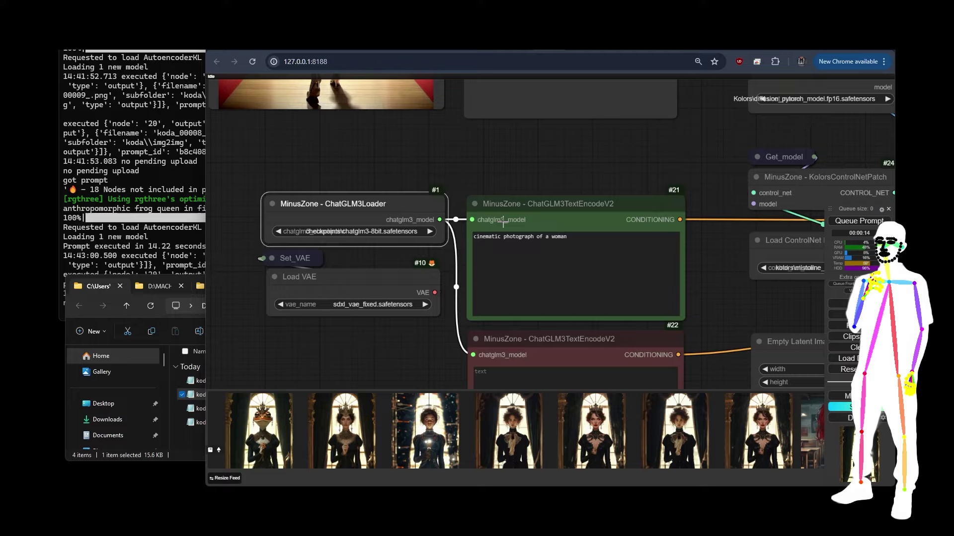
- Choose Kolors\diffusion_pytorch_model.fp16.safetensors as the model in the KolorsUNETLoaderV2 node
{"action": "left_click_drag", "start_coordinate": [555, 156], "coordinate": [287, 268]}
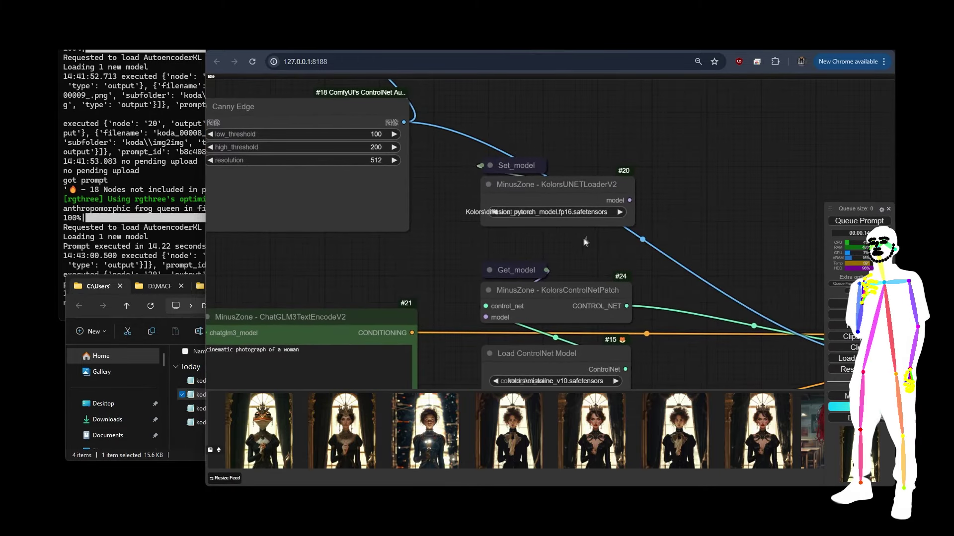
{"action": "scroll", "coordinate": [599, 237], "scroll_direction": "up", "scroll_amount": 1}
{"action": "left_click", "coordinate": [550, 186]}
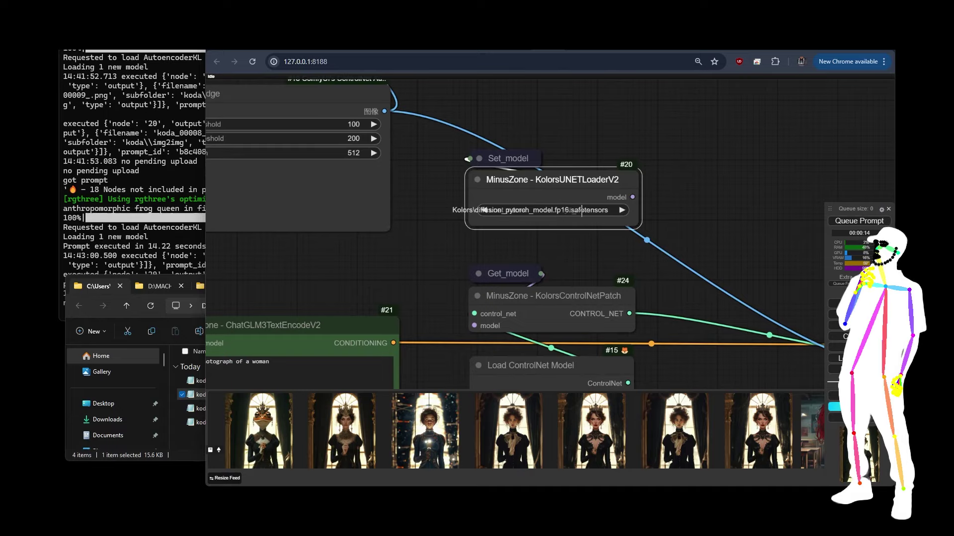
{"action": "left_click", "coordinate": [545, 212]}
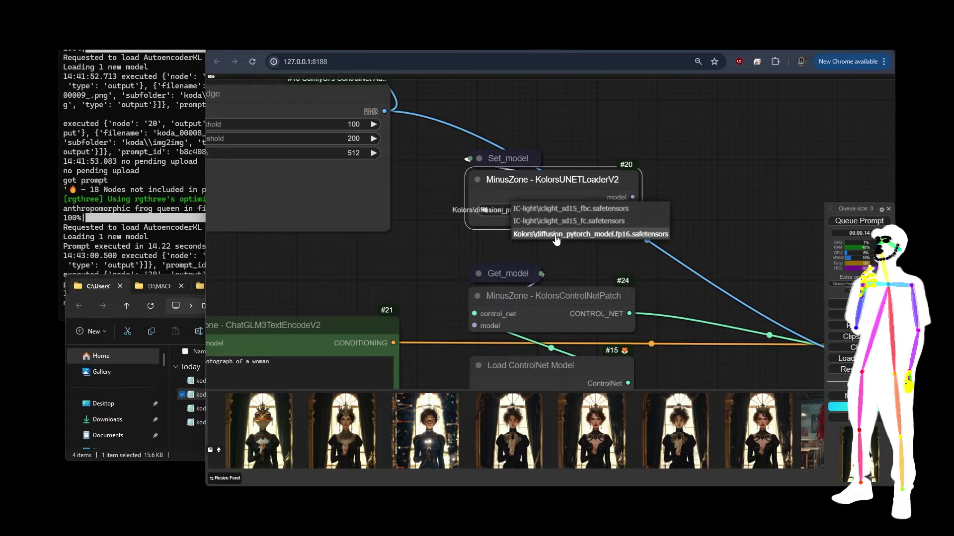
{"action": "left_click", "coordinate": [556, 235]}
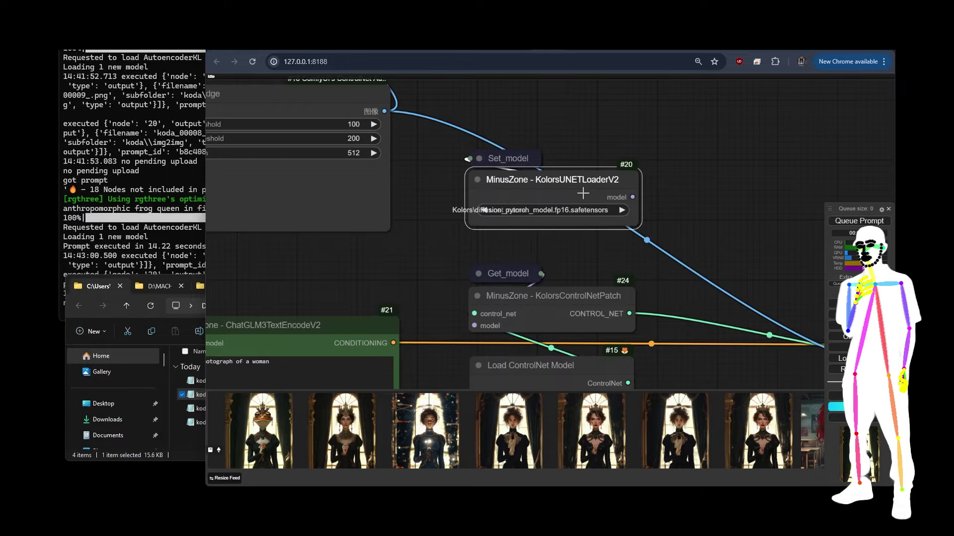
- Follow the links from the Kolors UNET loader area to Apply ControlNet and KSampler, and survey the whole workflow
{"action": "left_click_drag", "start_coordinate": [631, 232], "coordinate": [373, 177]}
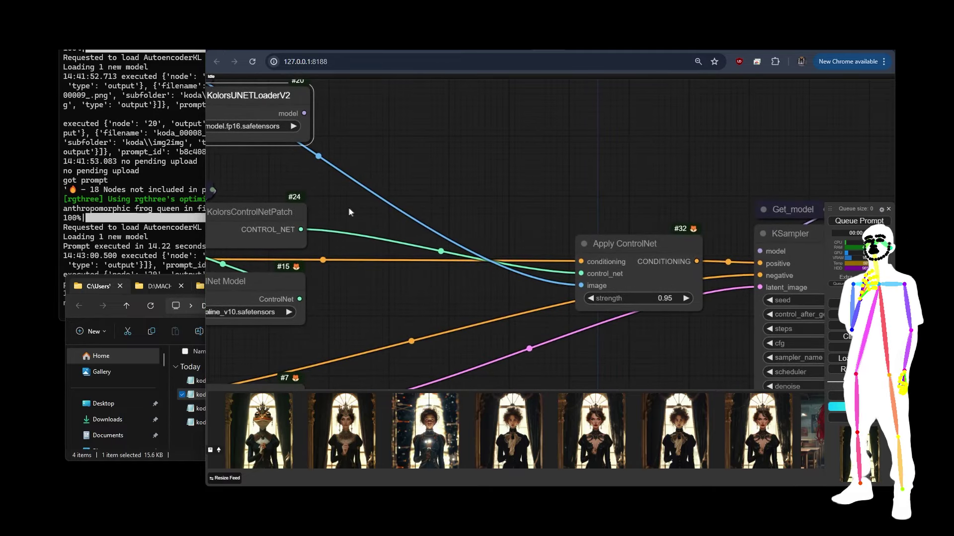
{"action": "left_click_drag", "start_coordinate": [349, 212], "coordinate": [416, 165]}
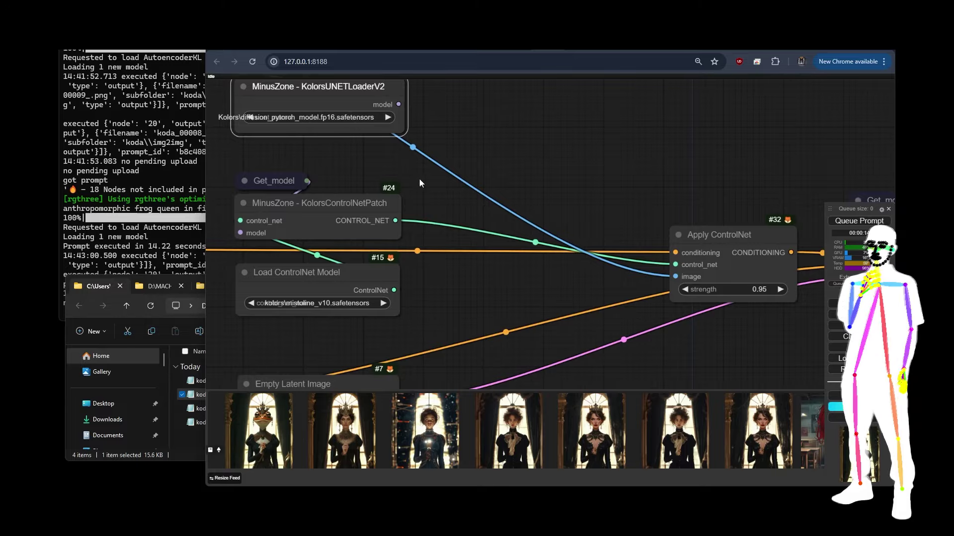
{"action": "scroll", "coordinate": [418, 176], "scroll_direction": "down", "scroll_amount": 5}
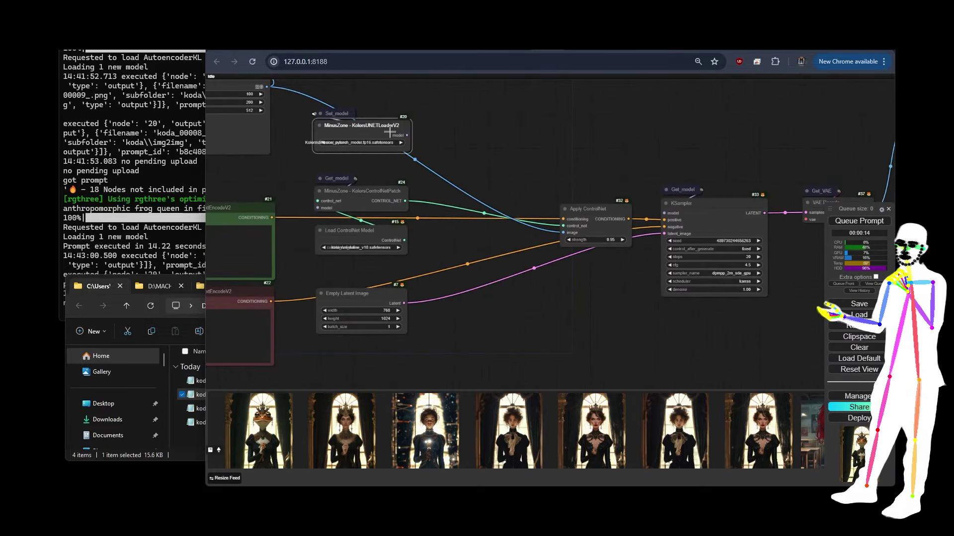
{"action": "scroll", "coordinate": [389, 132], "scroll_direction": "up", "scroll_amount": 6}
{"action": "scroll", "coordinate": [419, 144], "scroll_direction": "down", "scroll_amount": 4}
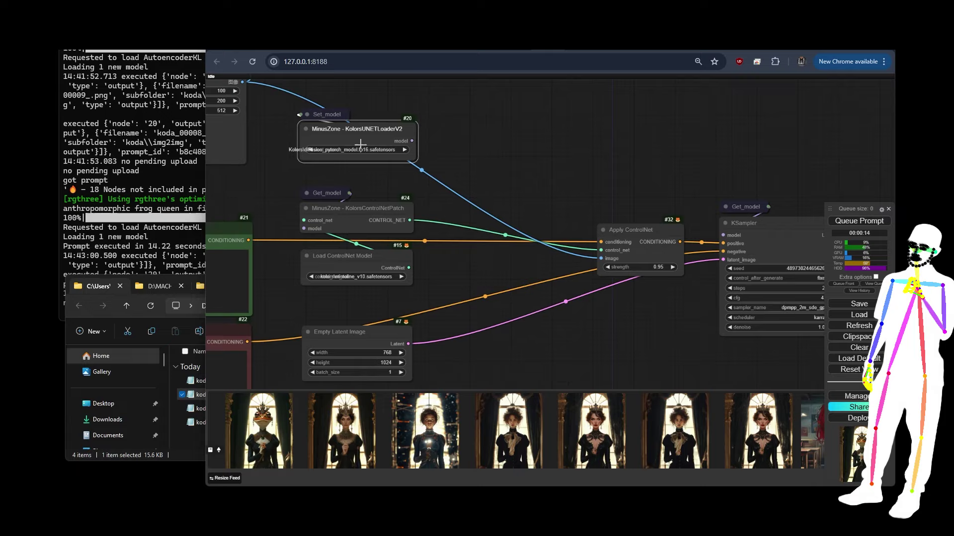
{"action": "scroll", "coordinate": [279, 154], "scroll_direction": "down", "scroll_amount": 3}
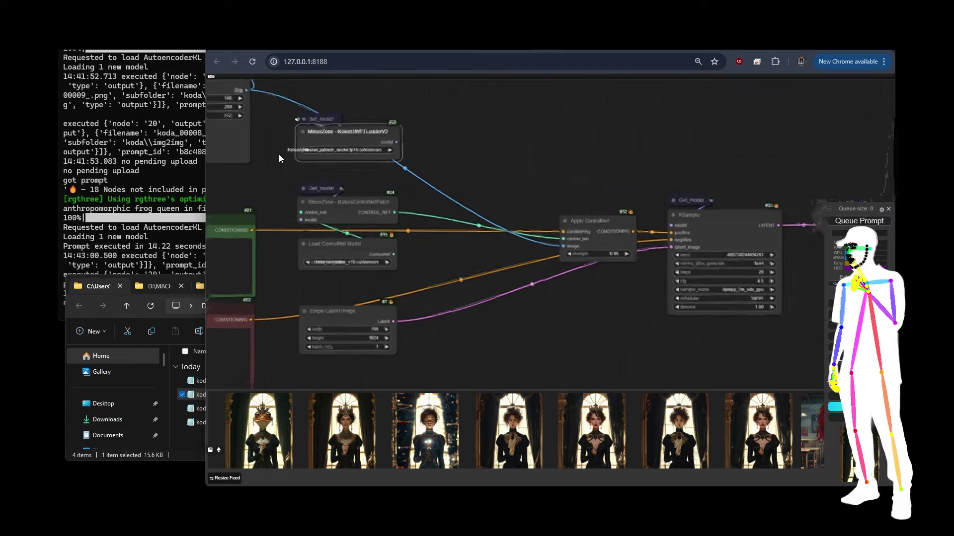
{"action": "left_click_drag", "start_coordinate": [500, 167], "coordinate": [617, 183]}
{"action": "scroll", "coordinate": [614, 183], "scroll_direction": "down", "scroll_amount": 5}
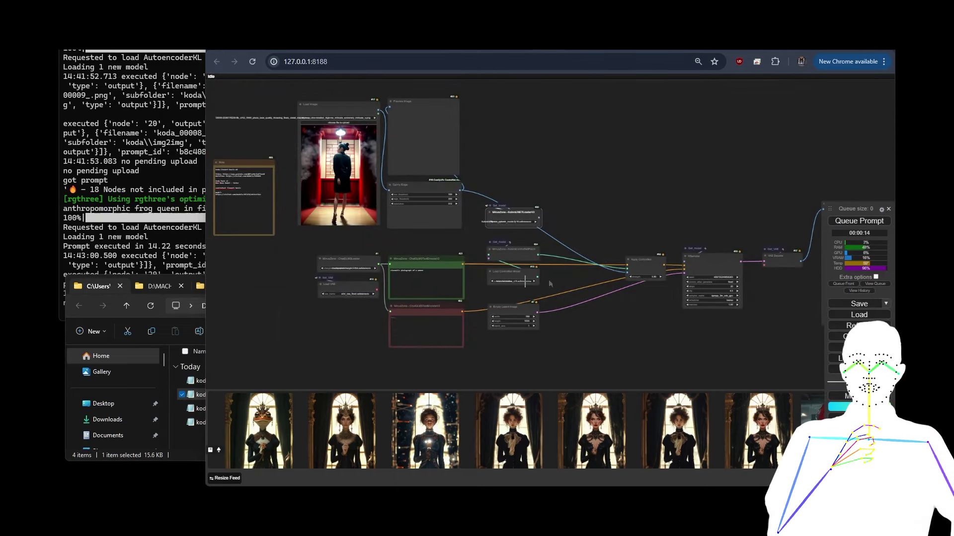
- Examine the KolorsControlNetPatch node and its link to Apply ControlNet, and trace the Empty Latent Image output to the KSampler
{"action": "scroll", "coordinate": [567, 281], "scroll_direction": "up", "scroll_amount": 10}
{"action": "left_click_drag", "start_coordinate": [552, 283], "coordinate": [651, 267]}
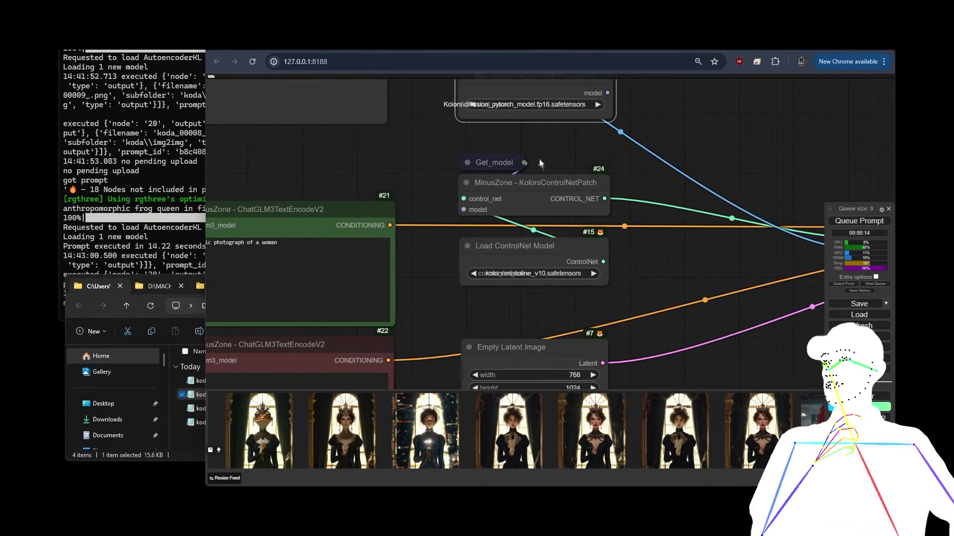
{"action": "scroll", "coordinate": [670, 265], "scroll_direction": "down", "scroll_amount": 5}
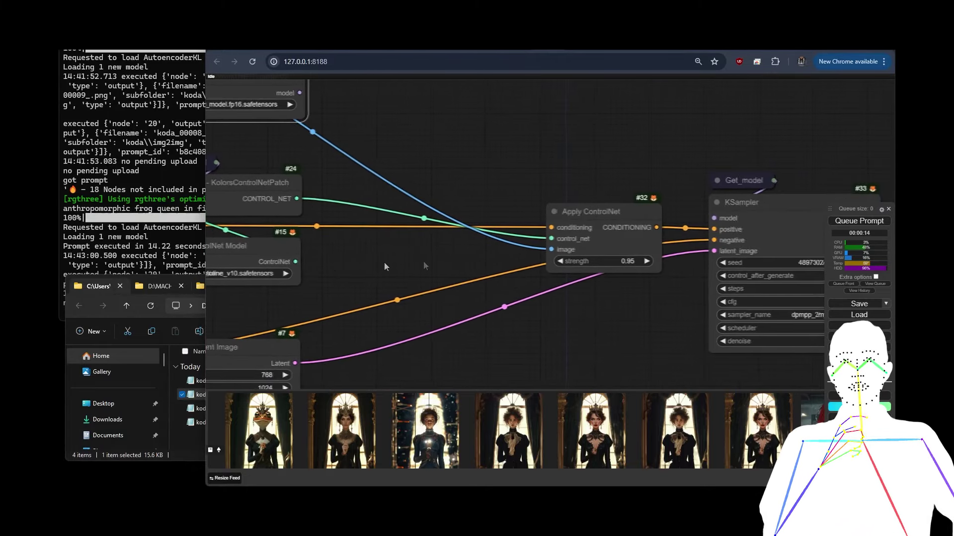
{"action": "left_click_drag", "start_coordinate": [484, 280], "coordinate": [544, 281]}
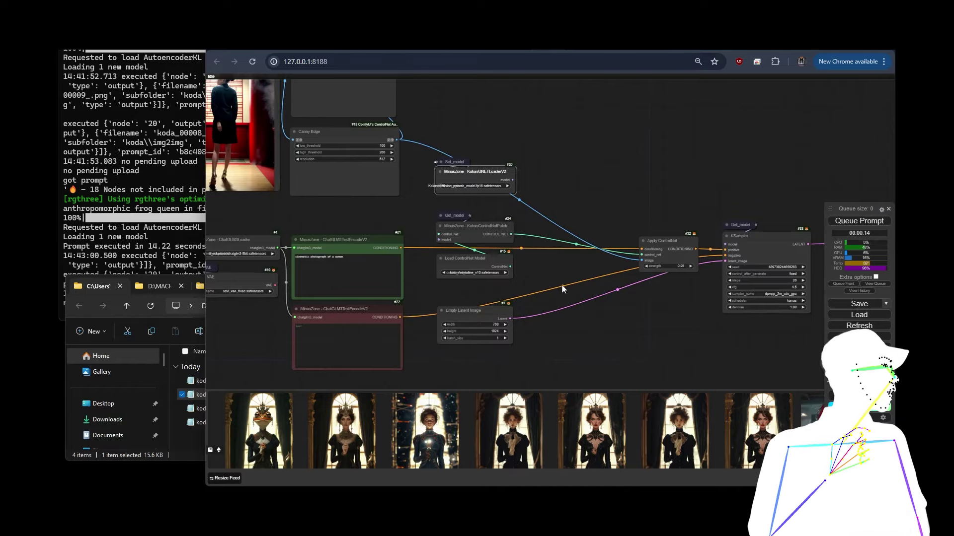
{"action": "left_click", "coordinate": [473, 311]}
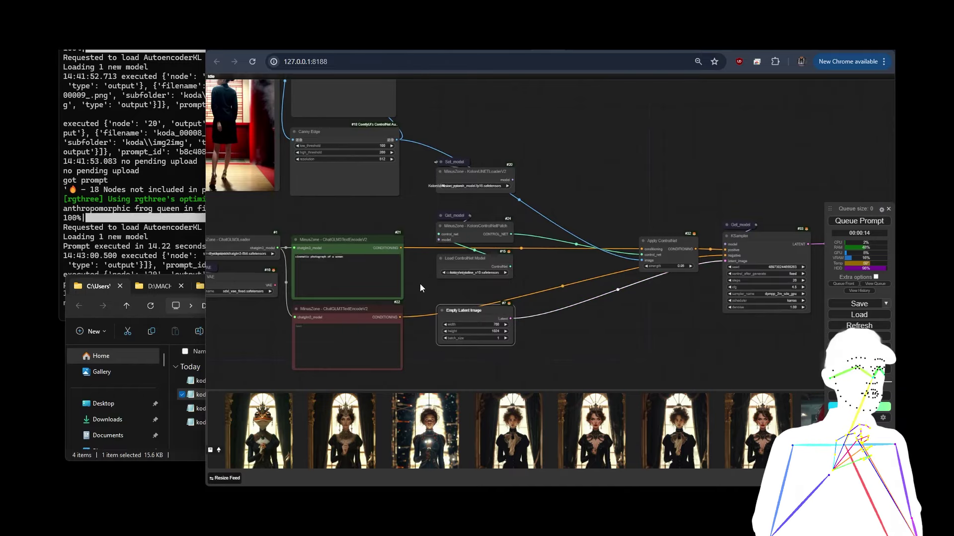
{"action": "left_click_drag", "start_coordinate": [420, 284], "coordinate": [470, 284]}
{"action": "scroll", "coordinate": [281, 226], "scroll_direction": "down", "scroll_amount": 2}
{"action": "scroll", "coordinate": [282, 222], "scroll_direction": "down", "scroll_amount": 1}
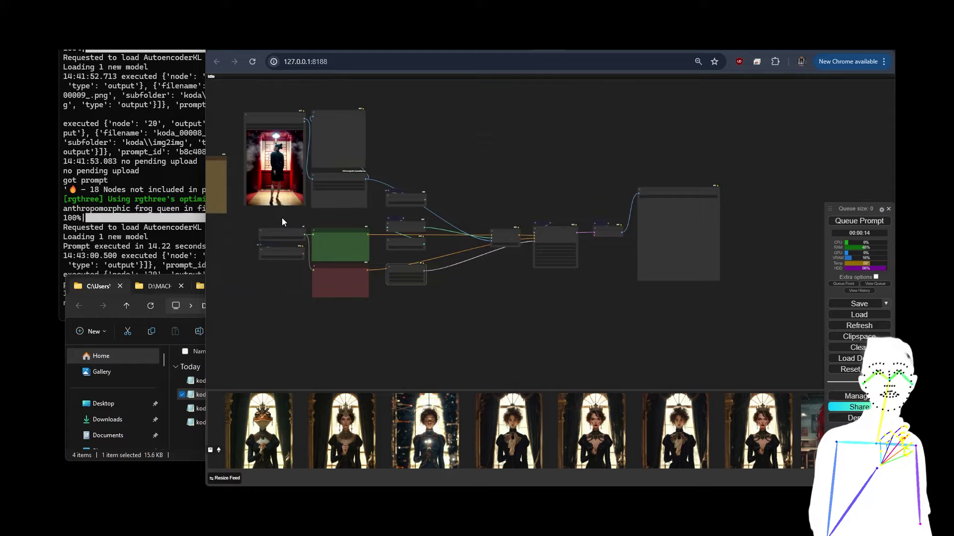
- Review the prompt and Empty Latent Image nodes, and inspect the KSampler settings and the VAE Decode to Save Image path
{"action": "scroll", "coordinate": [279, 213], "scroll_direction": "up", "scroll_amount": 3}
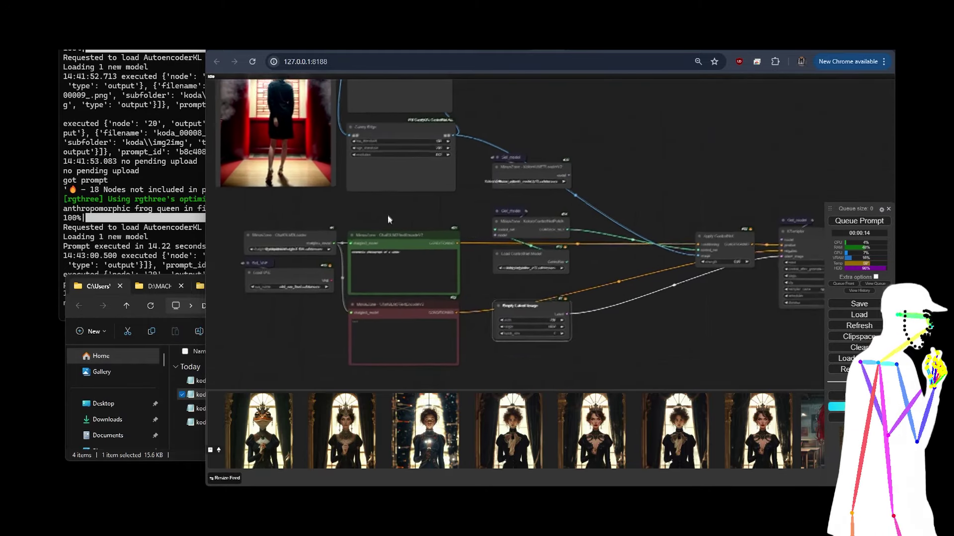
{"action": "scroll", "coordinate": [322, 288], "scroll_direction": "up", "scroll_amount": 3}
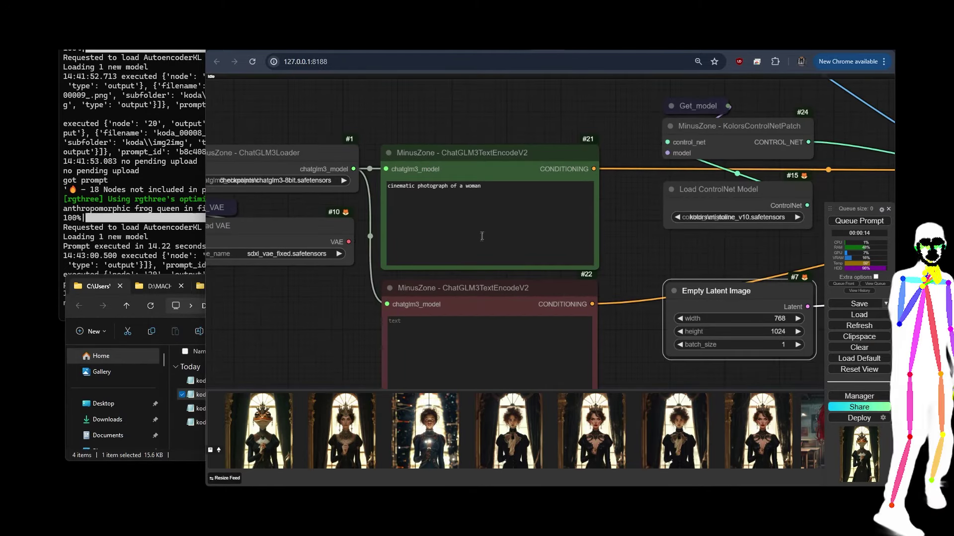
{"action": "left_click_drag", "start_coordinate": [726, 275], "coordinate": [298, 239]}
{"action": "scroll", "coordinate": [522, 220], "scroll_direction": "down", "scroll_amount": 3}
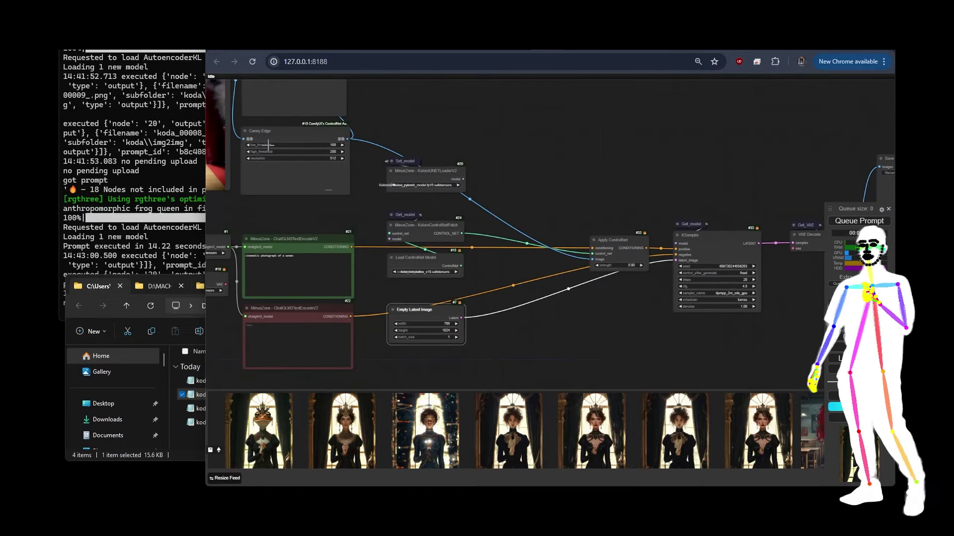
{"action": "left_click_drag", "start_coordinate": [730, 200], "coordinate": [474, 189]}
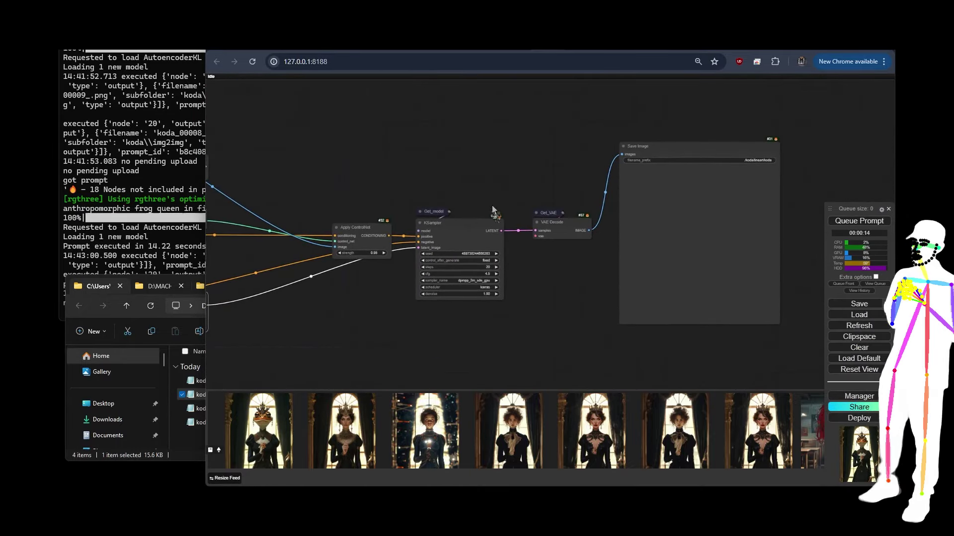
{"action": "scroll", "coordinate": [495, 214], "scroll_direction": "up", "scroll_amount": 5}
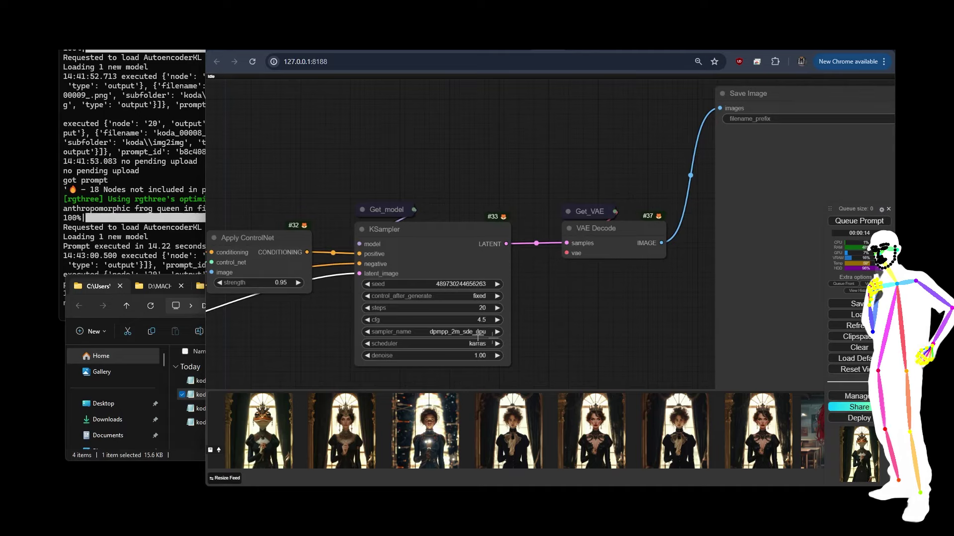
- Queue the lineart ControlNet workflow for generation, and follow its progress through the Canny preview and ChatGLM3 nodes
{"action": "scroll", "coordinate": [588, 294], "scroll_direction": "down", "scroll_amount": 5}
{"action": "left_click_drag", "start_coordinate": [439, 201], "coordinate": [568, 164]}
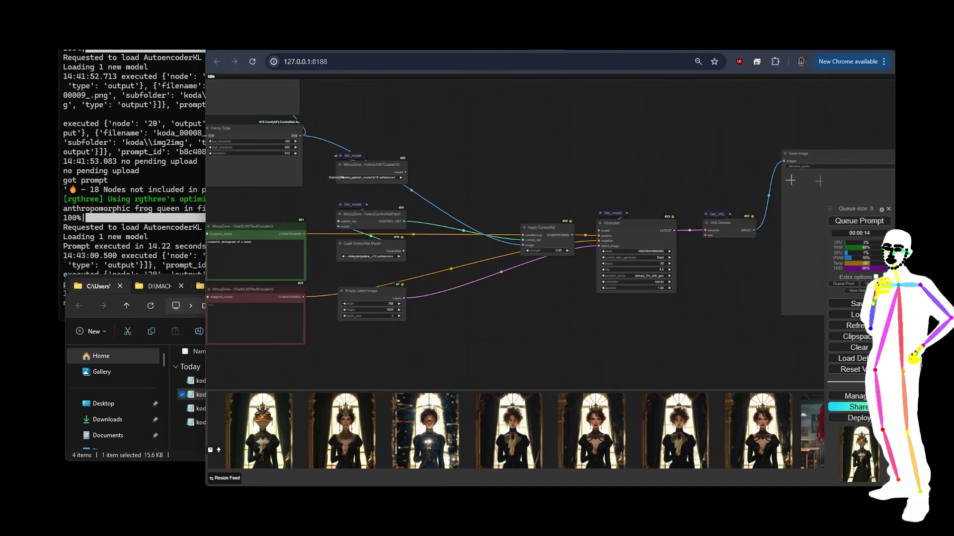
{"action": "key", "text": "ctrl+Return"}
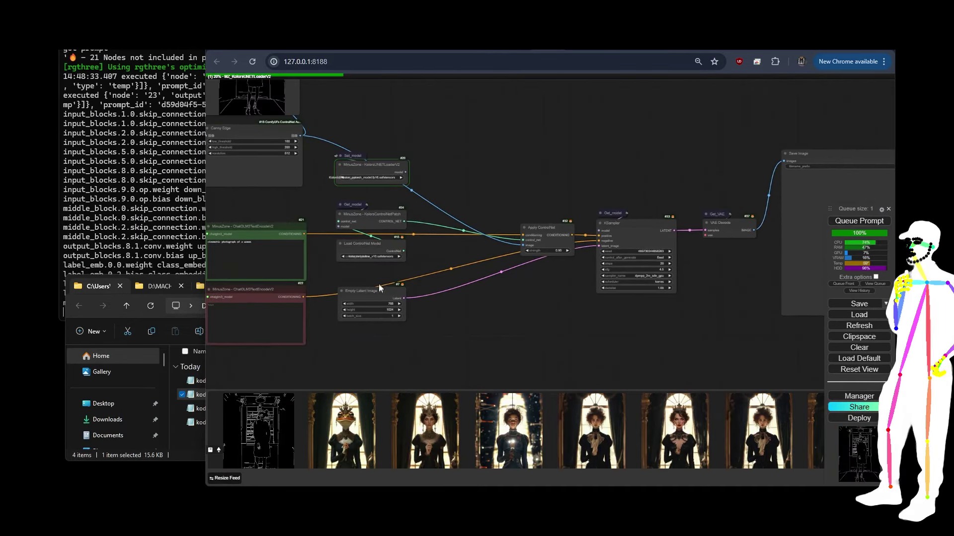
{"action": "scroll", "coordinate": [430, 248], "scroll_direction": "down", "scroll_amount": 2}
{"action": "left_click_drag", "start_coordinate": [431, 249], "coordinate": [481, 286]}
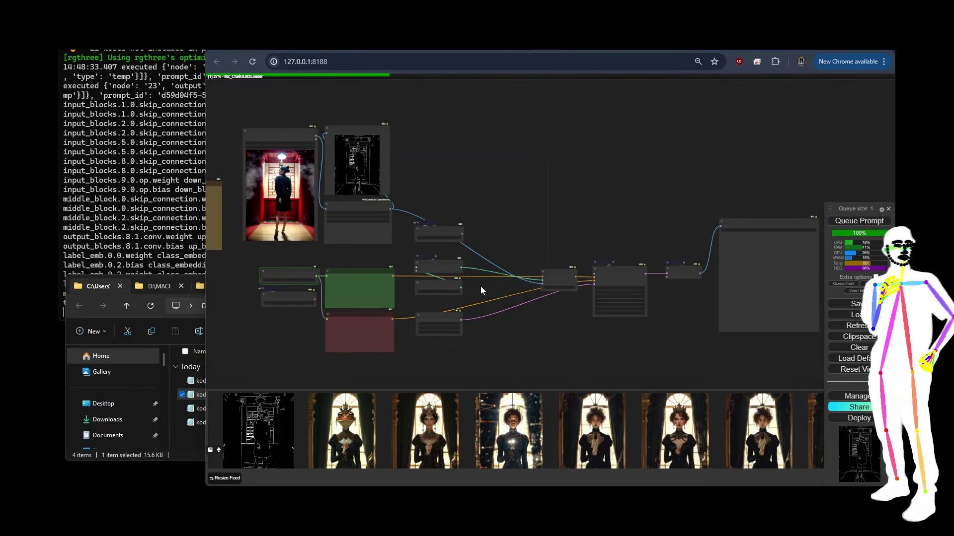
{"action": "left_click", "coordinate": [376, 291]}
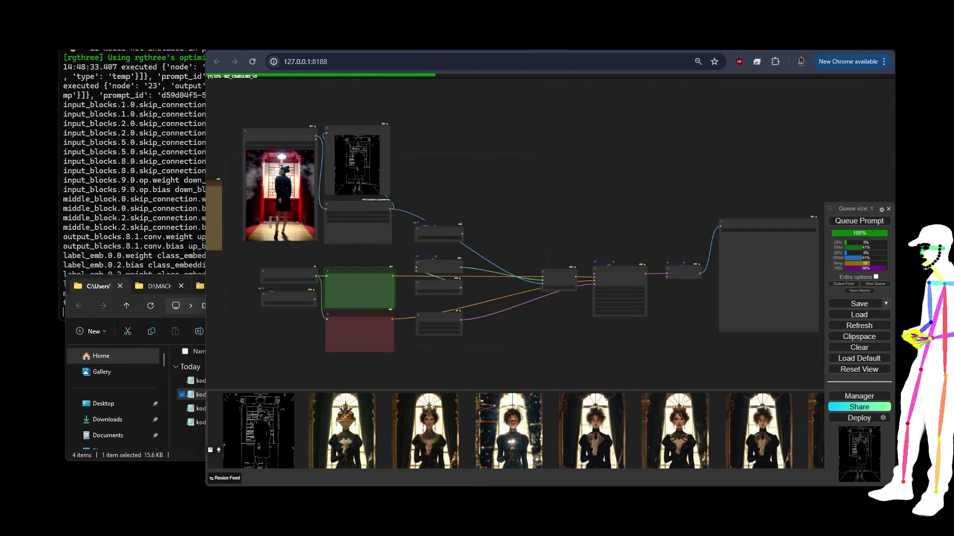
{"action": "scroll", "coordinate": [304, 336], "scroll_direction": "up", "scroll_amount": 8}
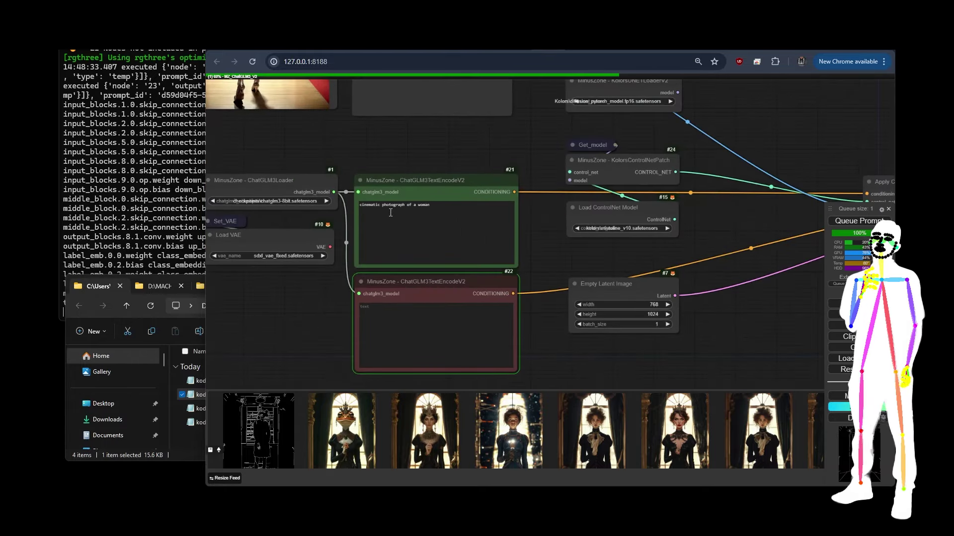
{"action": "scroll", "coordinate": [382, 158], "scroll_direction": "down", "scroll_amount": 6}
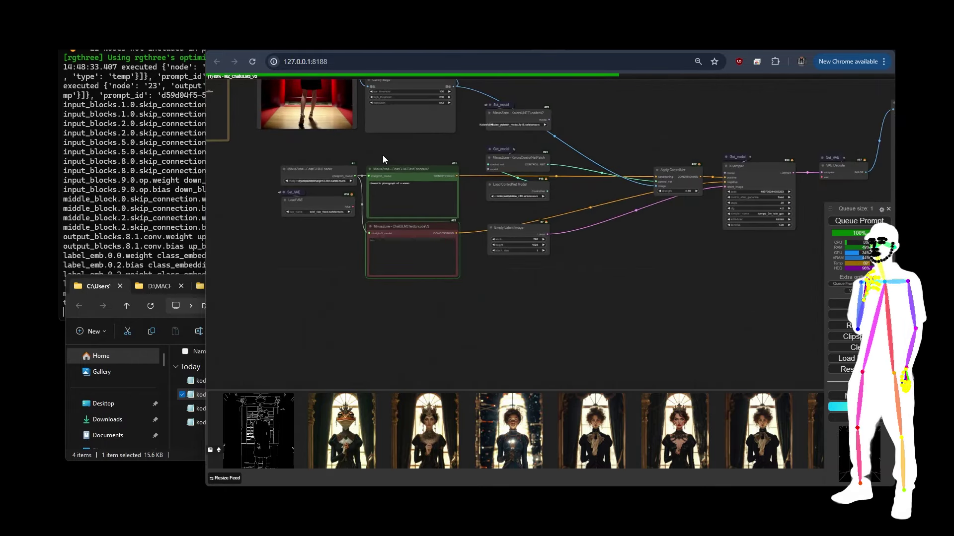
- View the Canny edge image enlarged from the image feed while the KSampler runs, and close the enlarged view
{"action": "left_click_drag", "start_coordinate": [641, 122], "coordinate": [335, 160]}
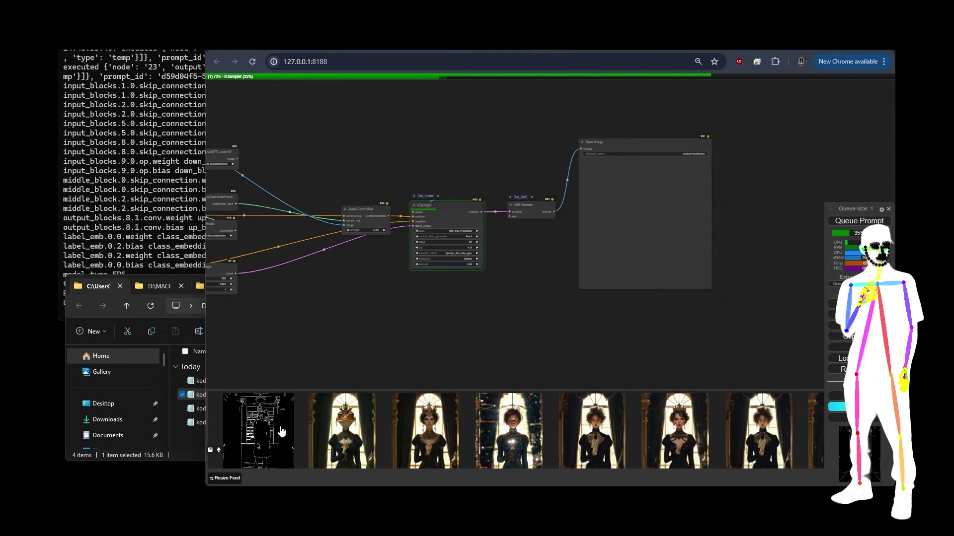
{"action": "left_click", "coordinate": [260, 431]}
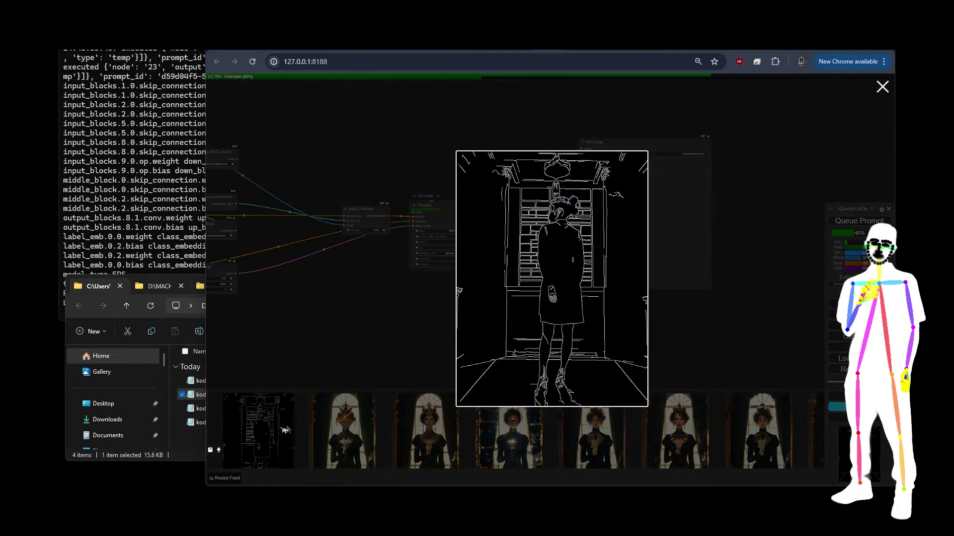
{"action": "left_click", "coordinate": [690, 338]}
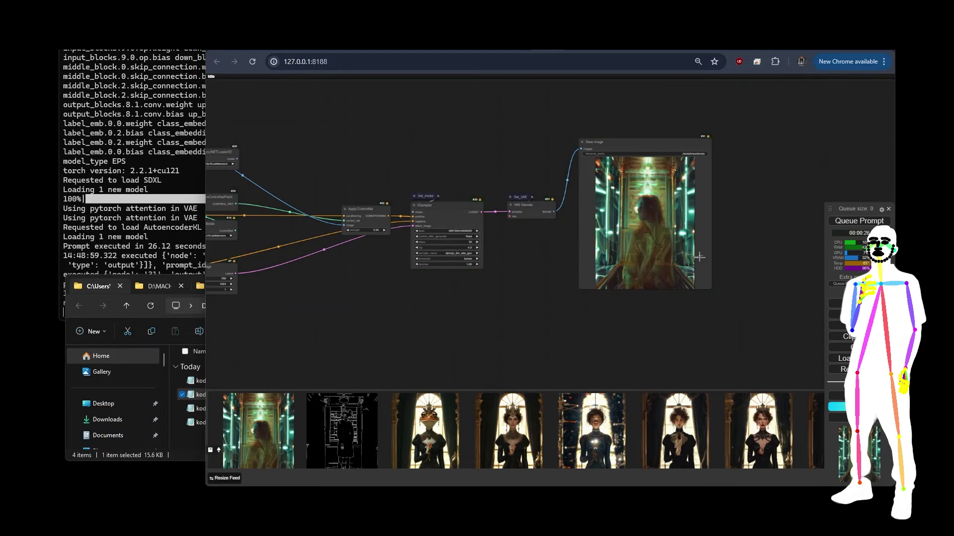
- Inspect the generated image in the Save Image node up close, and compare it with the reference photo and Canny preview across the workflow
{"action": "scroll", "coordinate": [682, 243], "scroll_direction": "up", "scroll_amount": 10}
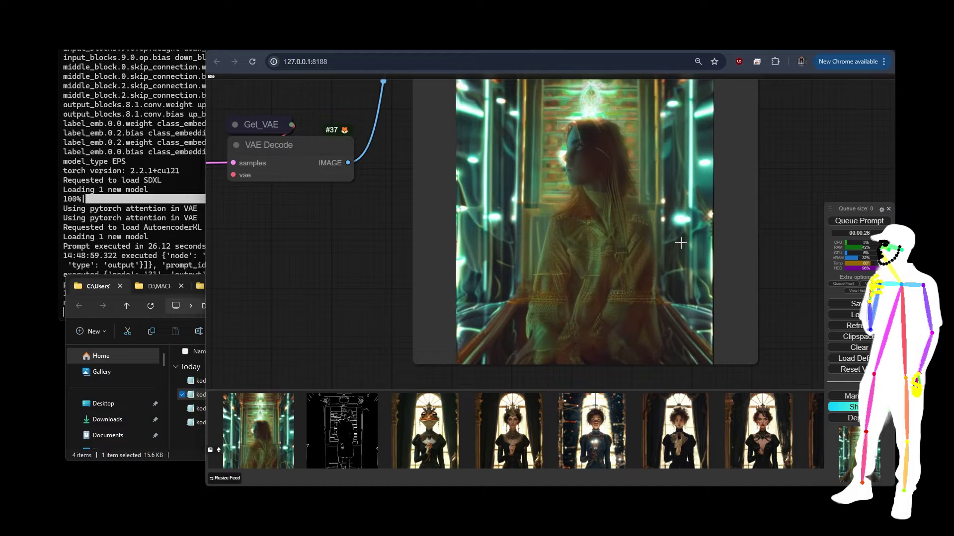
{"action": "scroll", "coordinate": [670, 256], "scroll_direction": "down", "scroll_amount": 4}
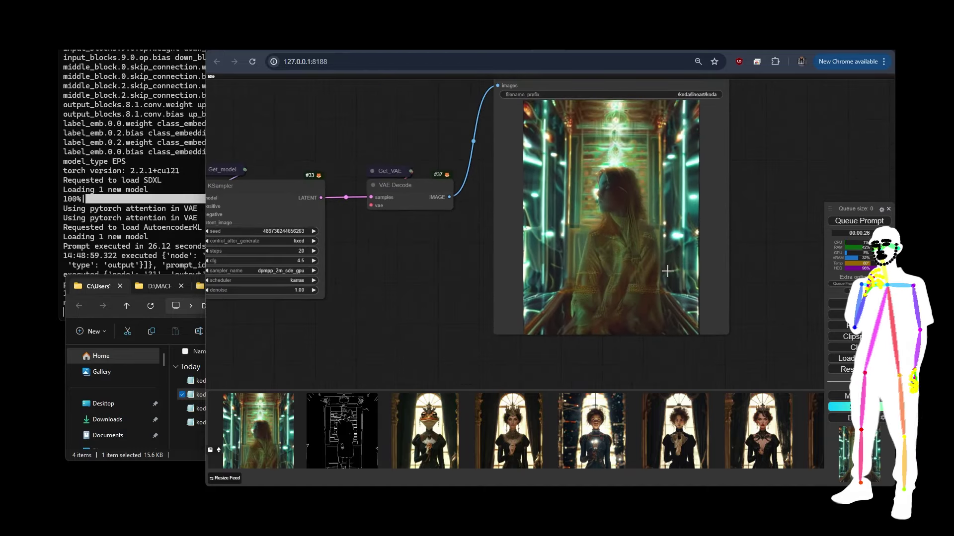
{"action": "scroll", "coordinate": [667, 271], "scroll_direction": "down", "scroll_amount": 1}
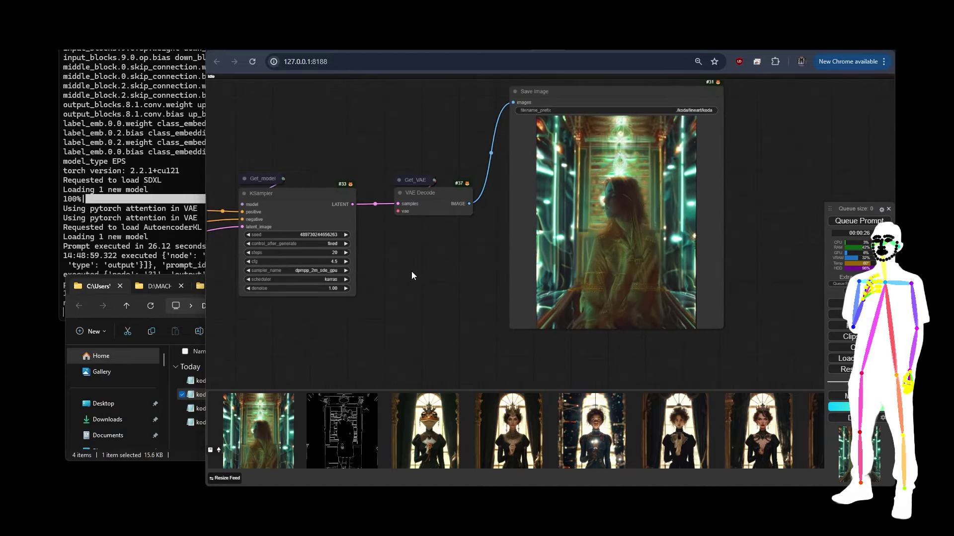
{"action": "left_click_drag", "start_coordinate": [412, 271], "coordinate": [421, 286]}
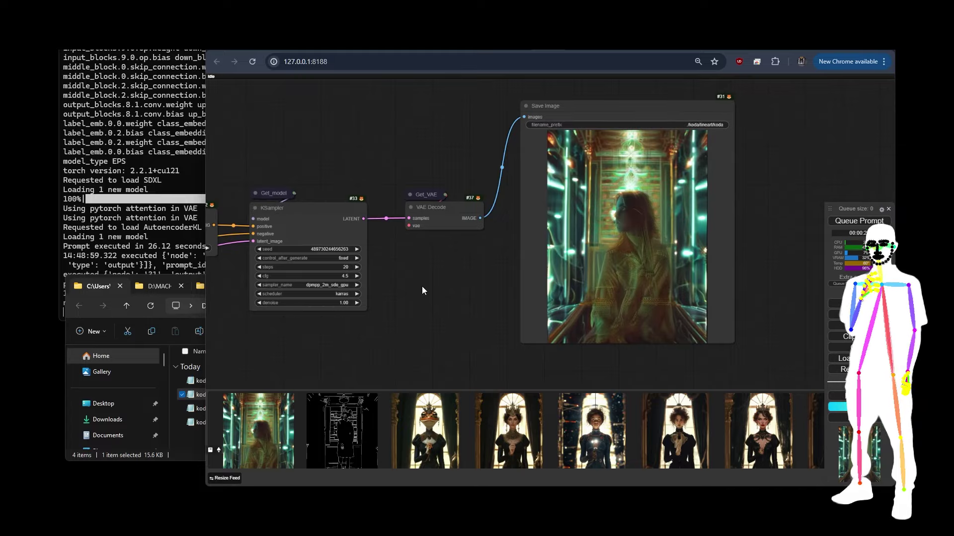
{"action": "scroll", "coordinate": [803, 252], "scroll_direction": "down", "scroll_amount": 7}
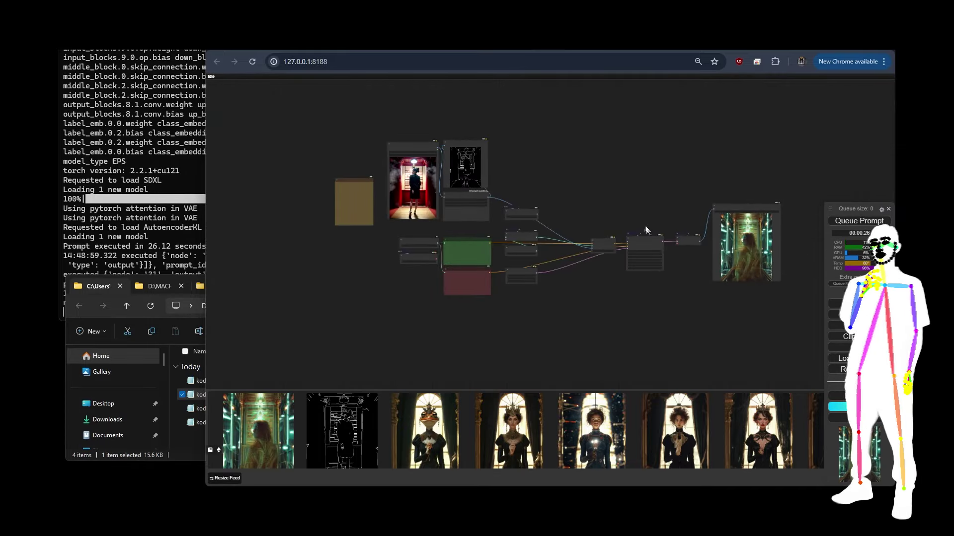
{"action": "left_click_drag", "start_coordinate": [658, 201], "coordinate": [604, 202]}
{"action": "scroll", "coordinate": [592, 202], "scroll_direction": "up", "scroll_amount": 4}
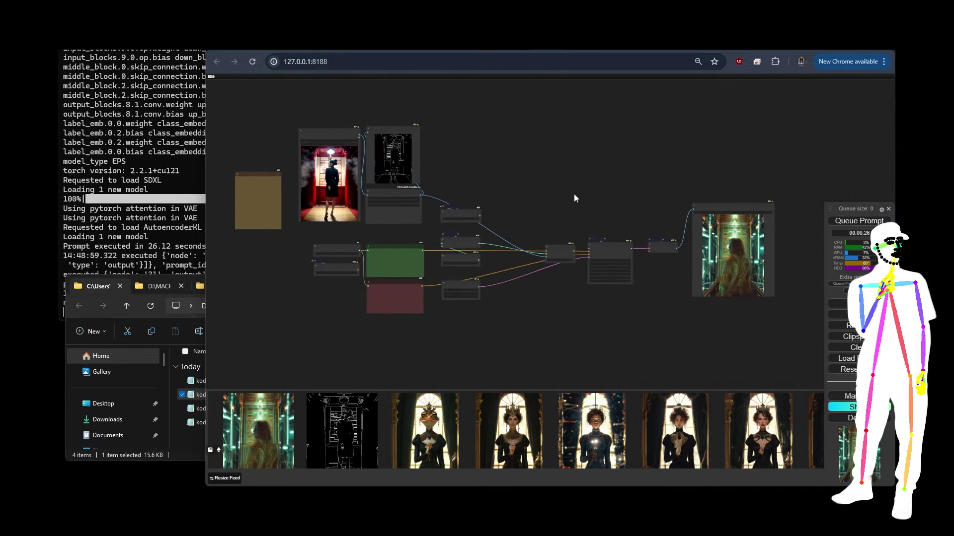